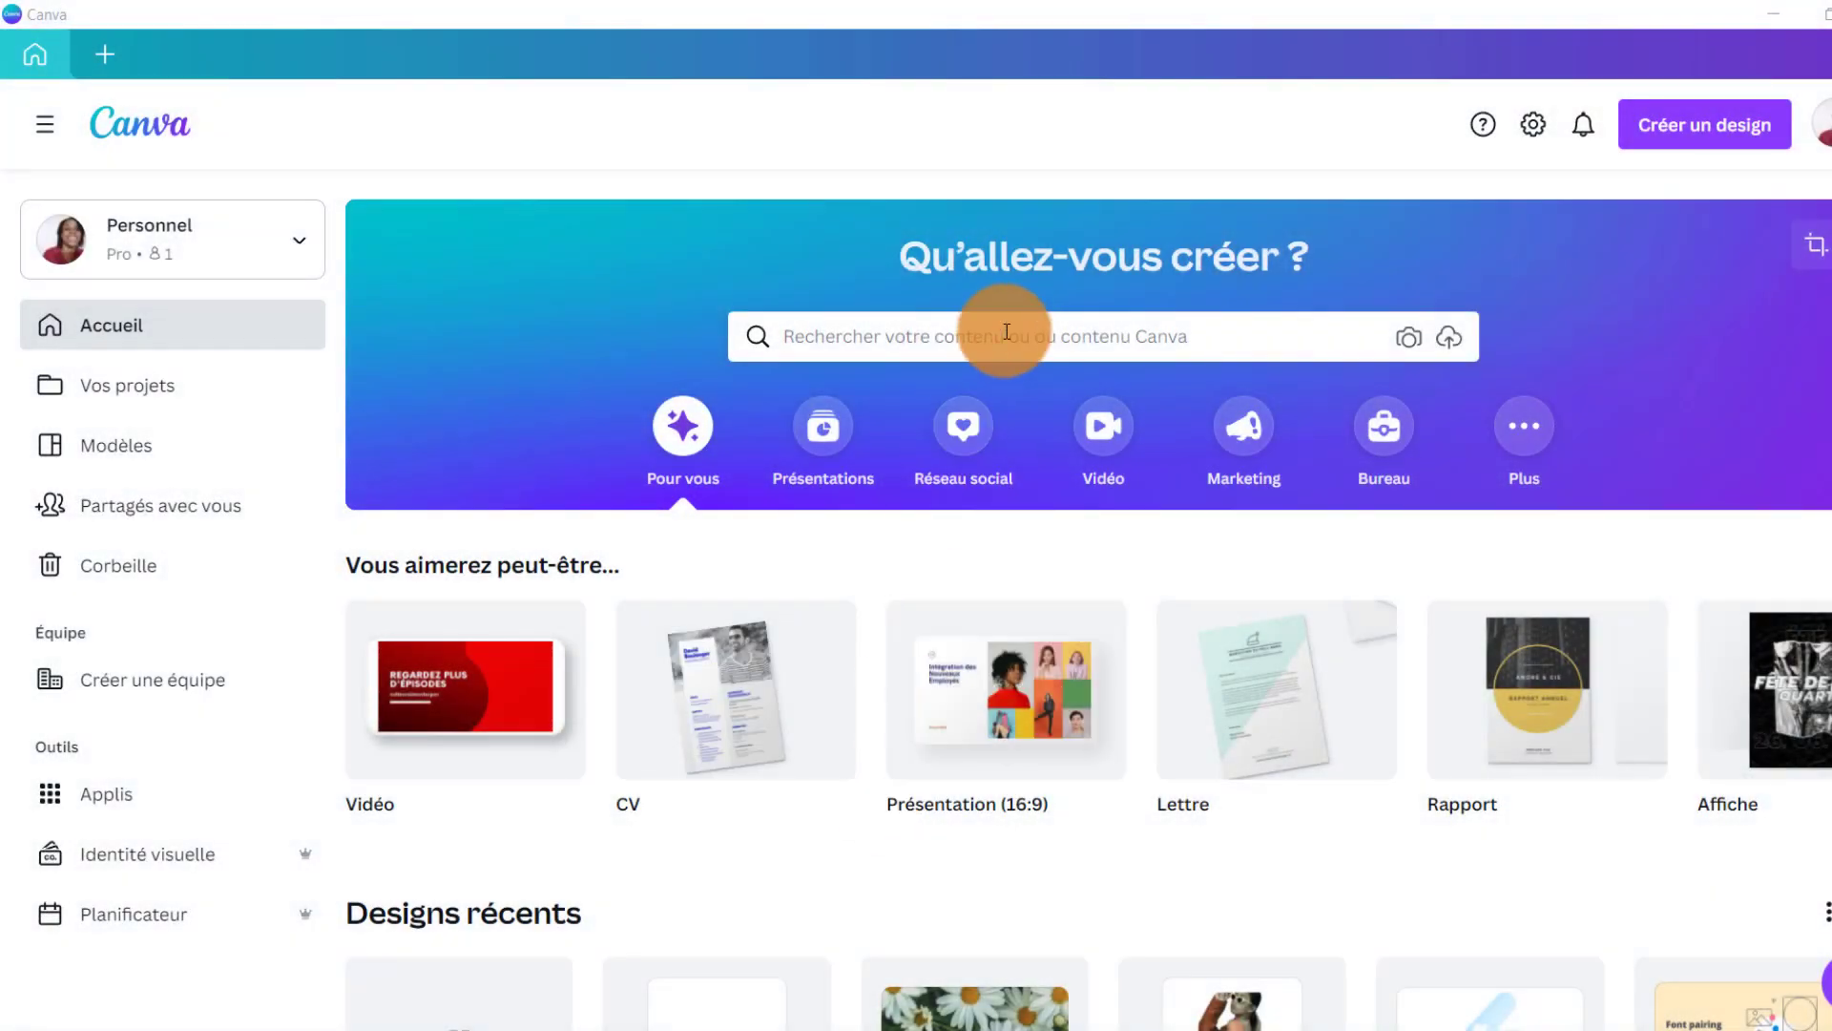
# Search the templates for "Vignette YouTube" and create a blank design in that format
pyautogui.click(1007, 340)
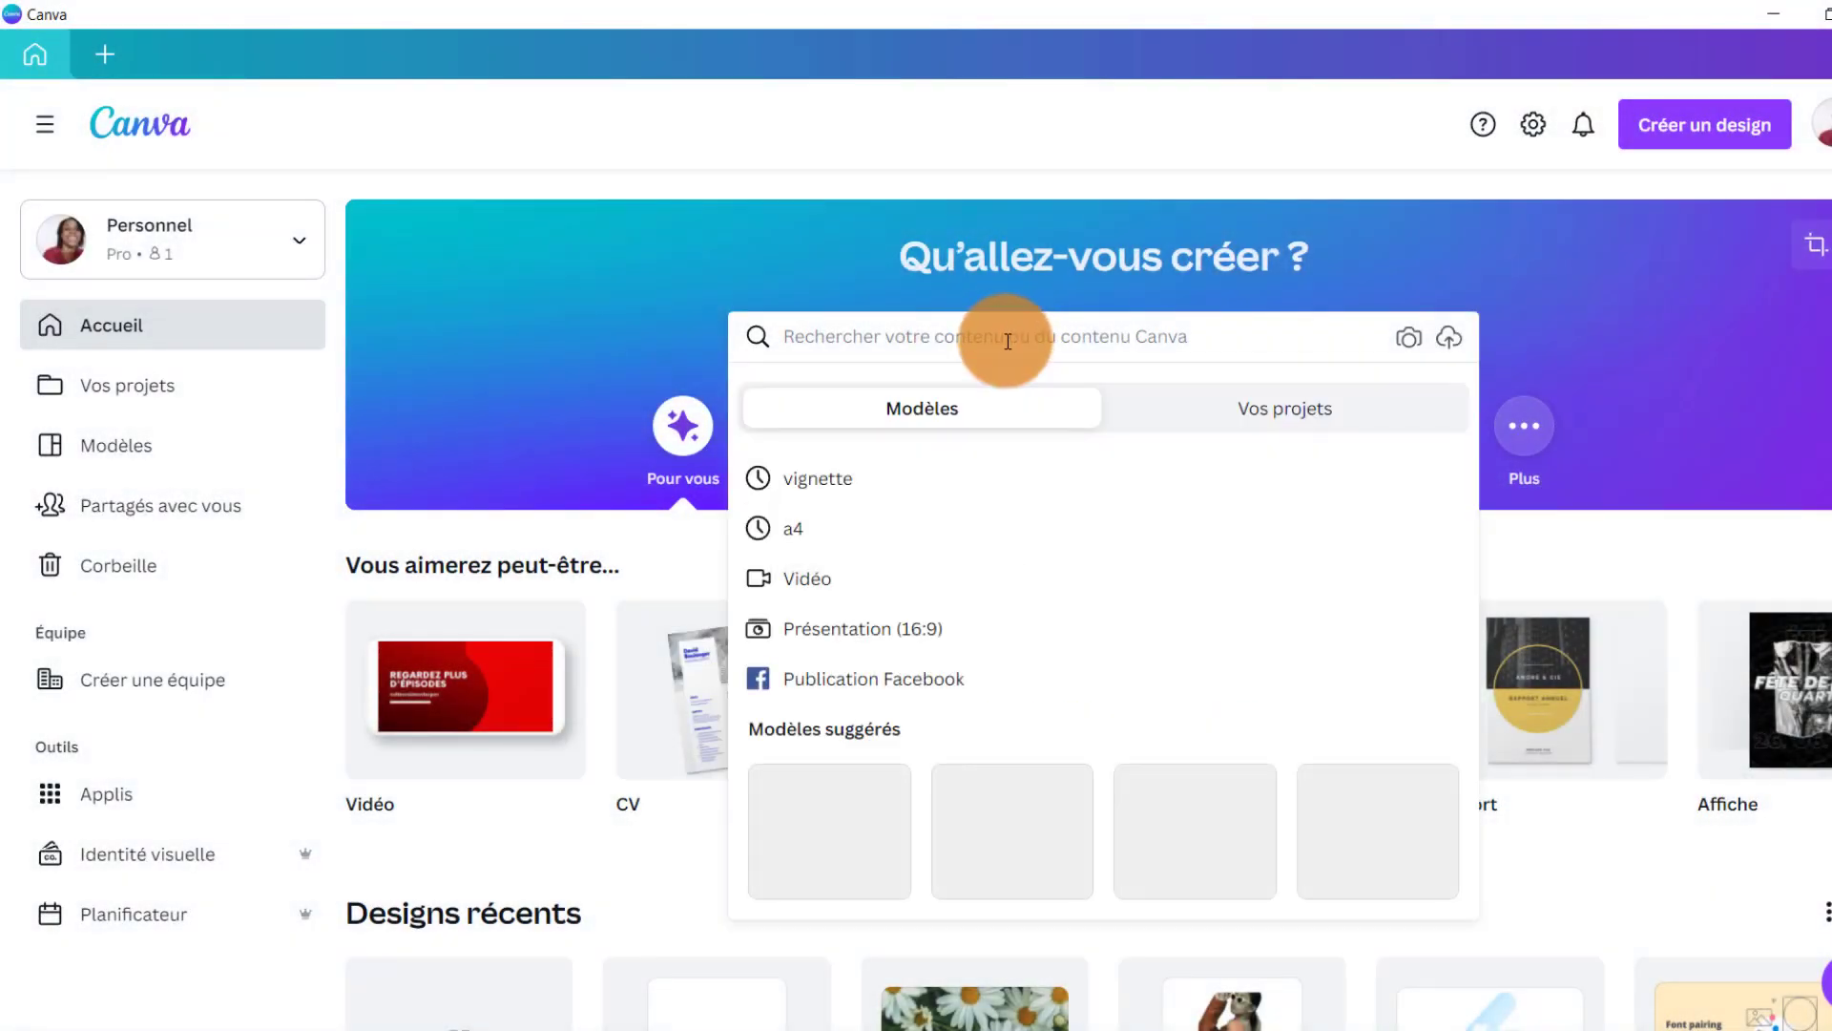
pyautogui.click(834, 481)
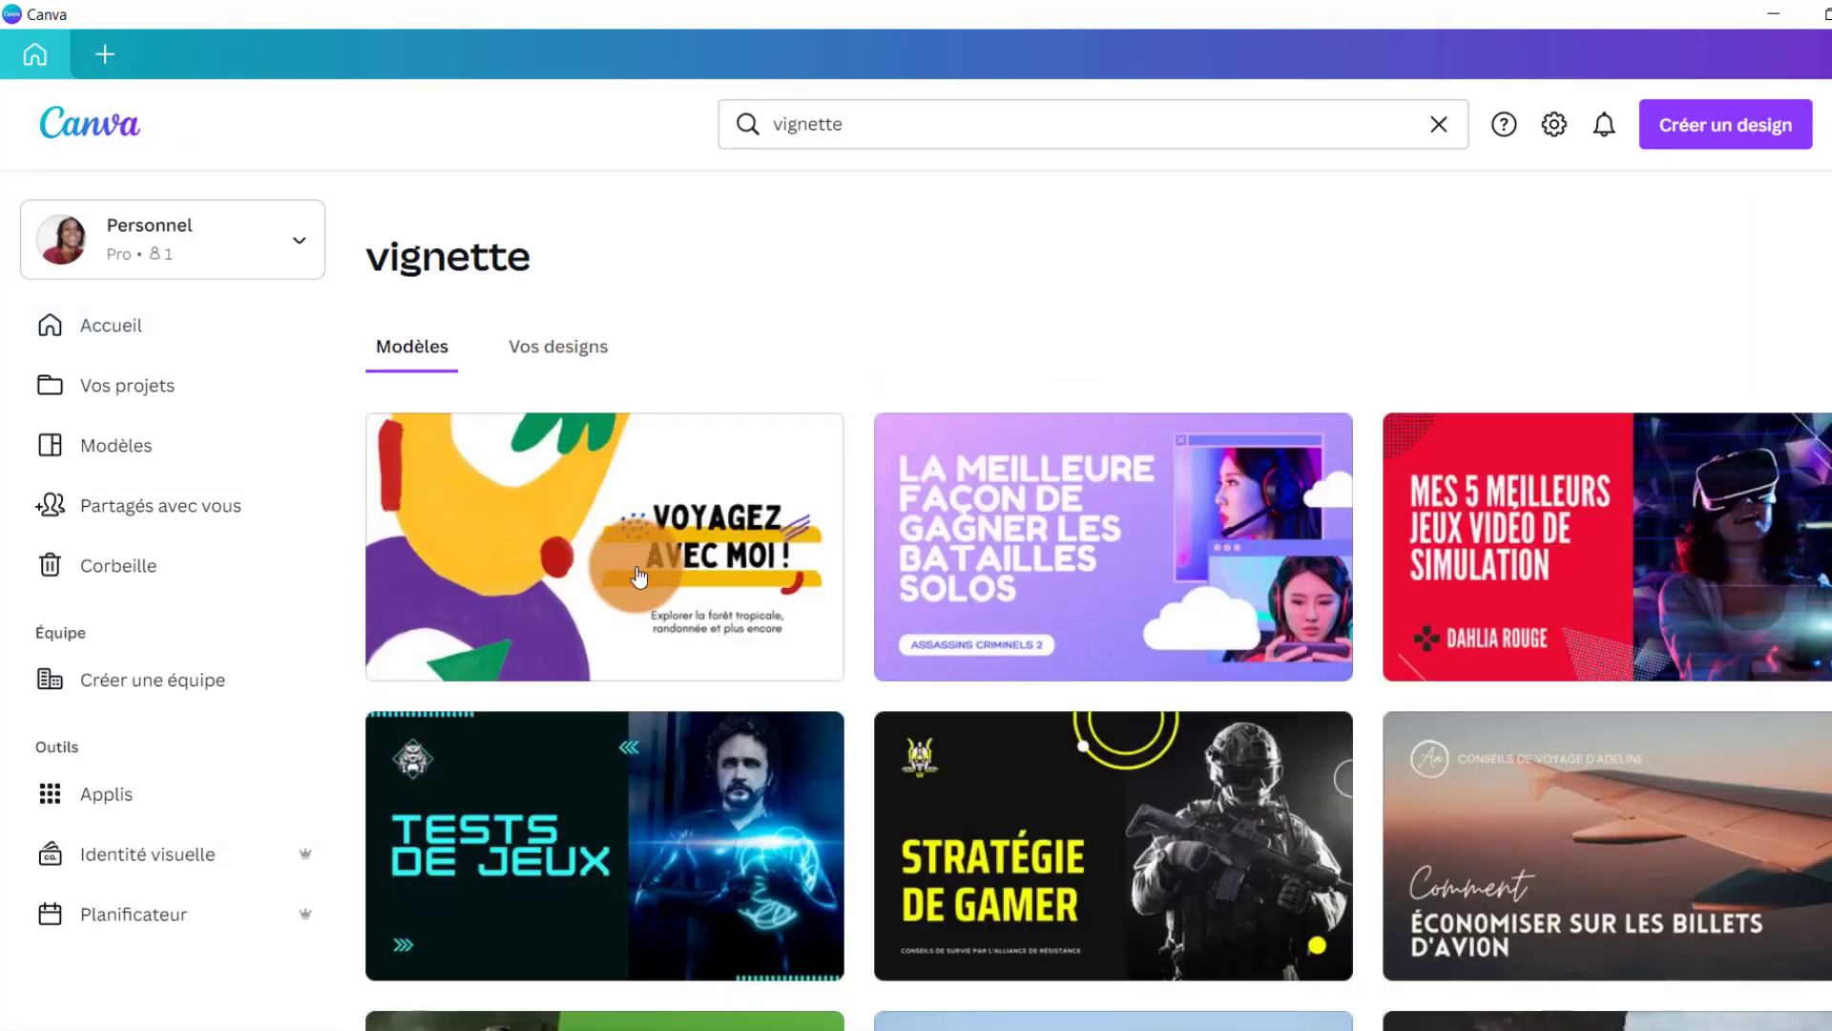
pyautogui.click(951, 118)
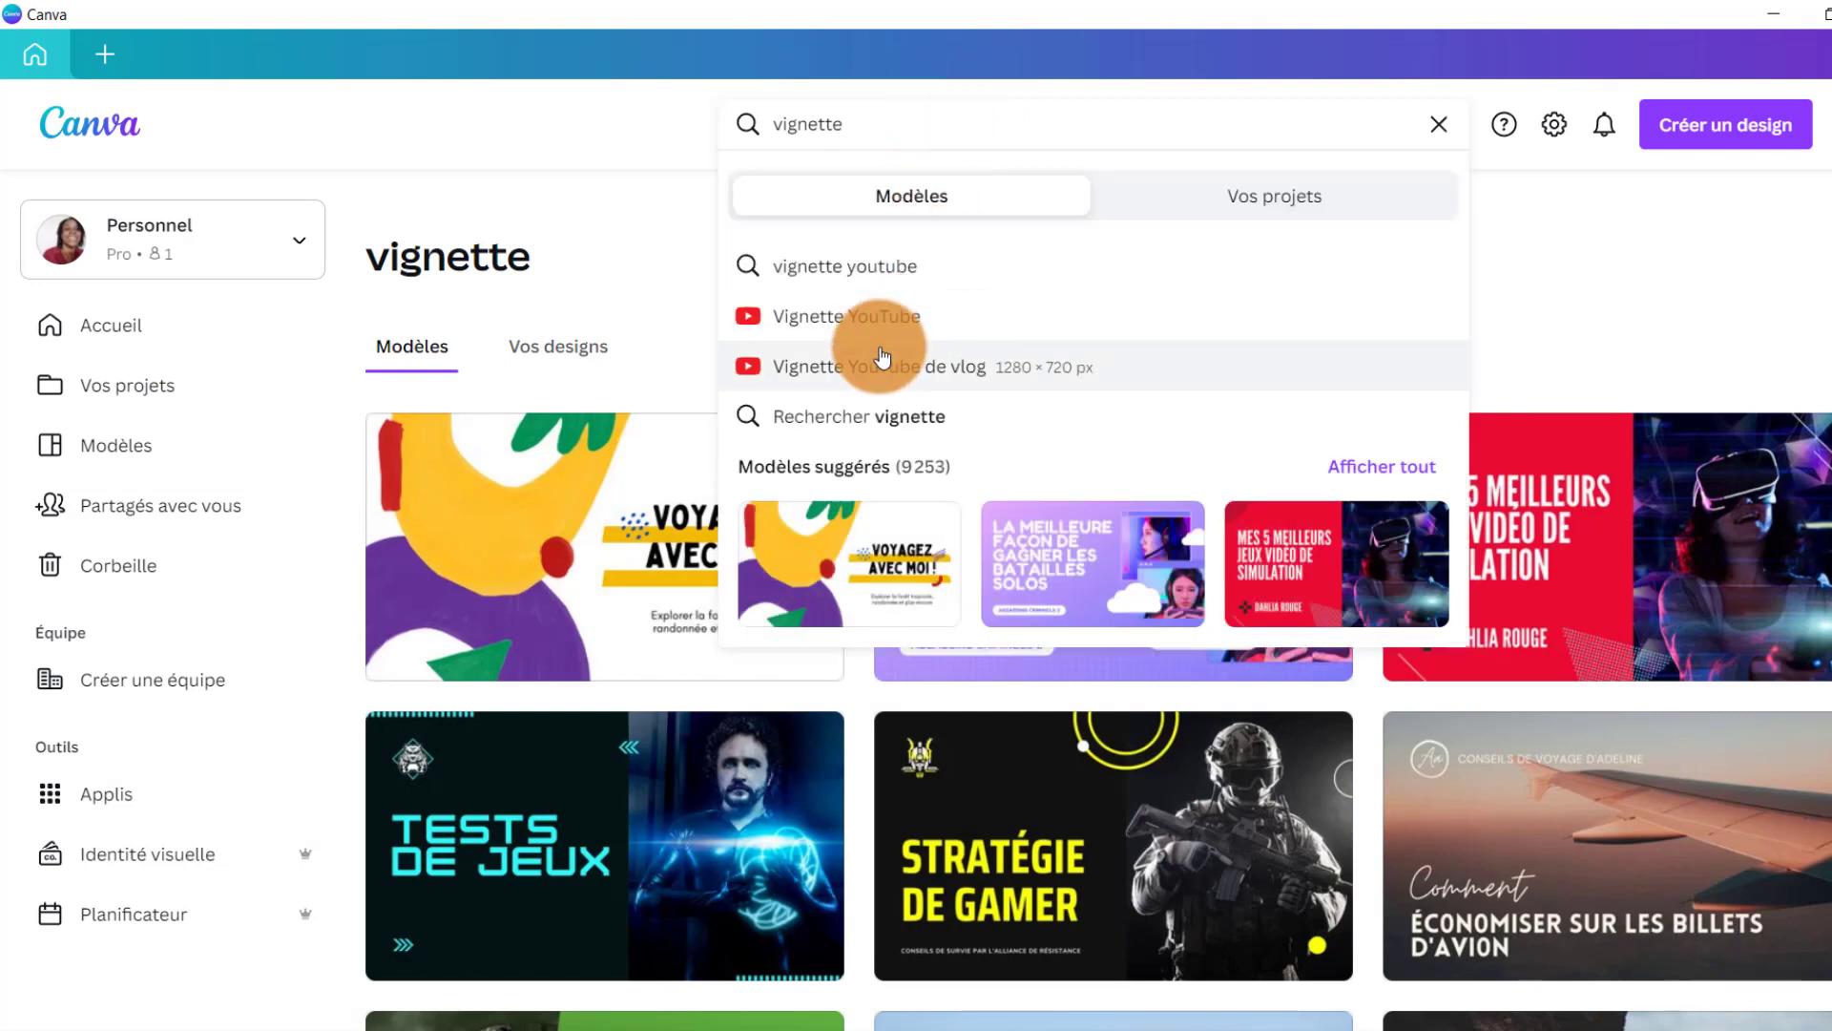
pyautogui.click(897, 320)
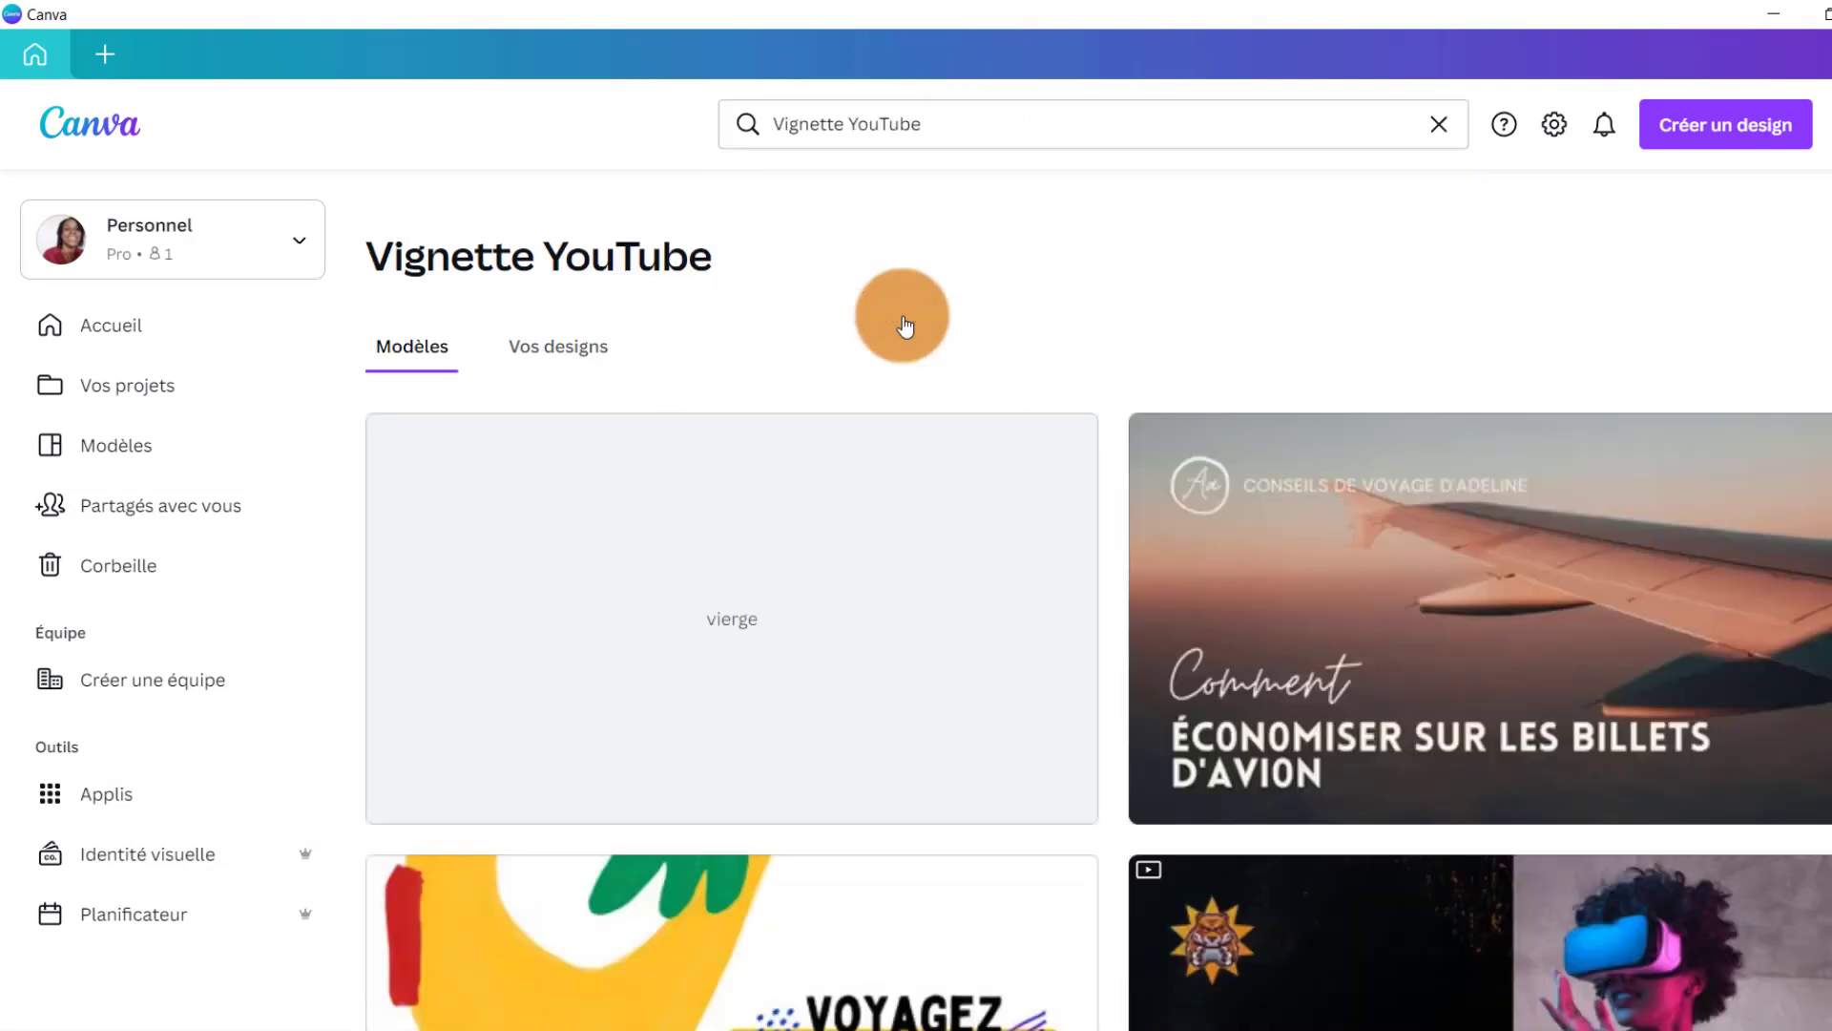
pyautogui.click(744, 625)
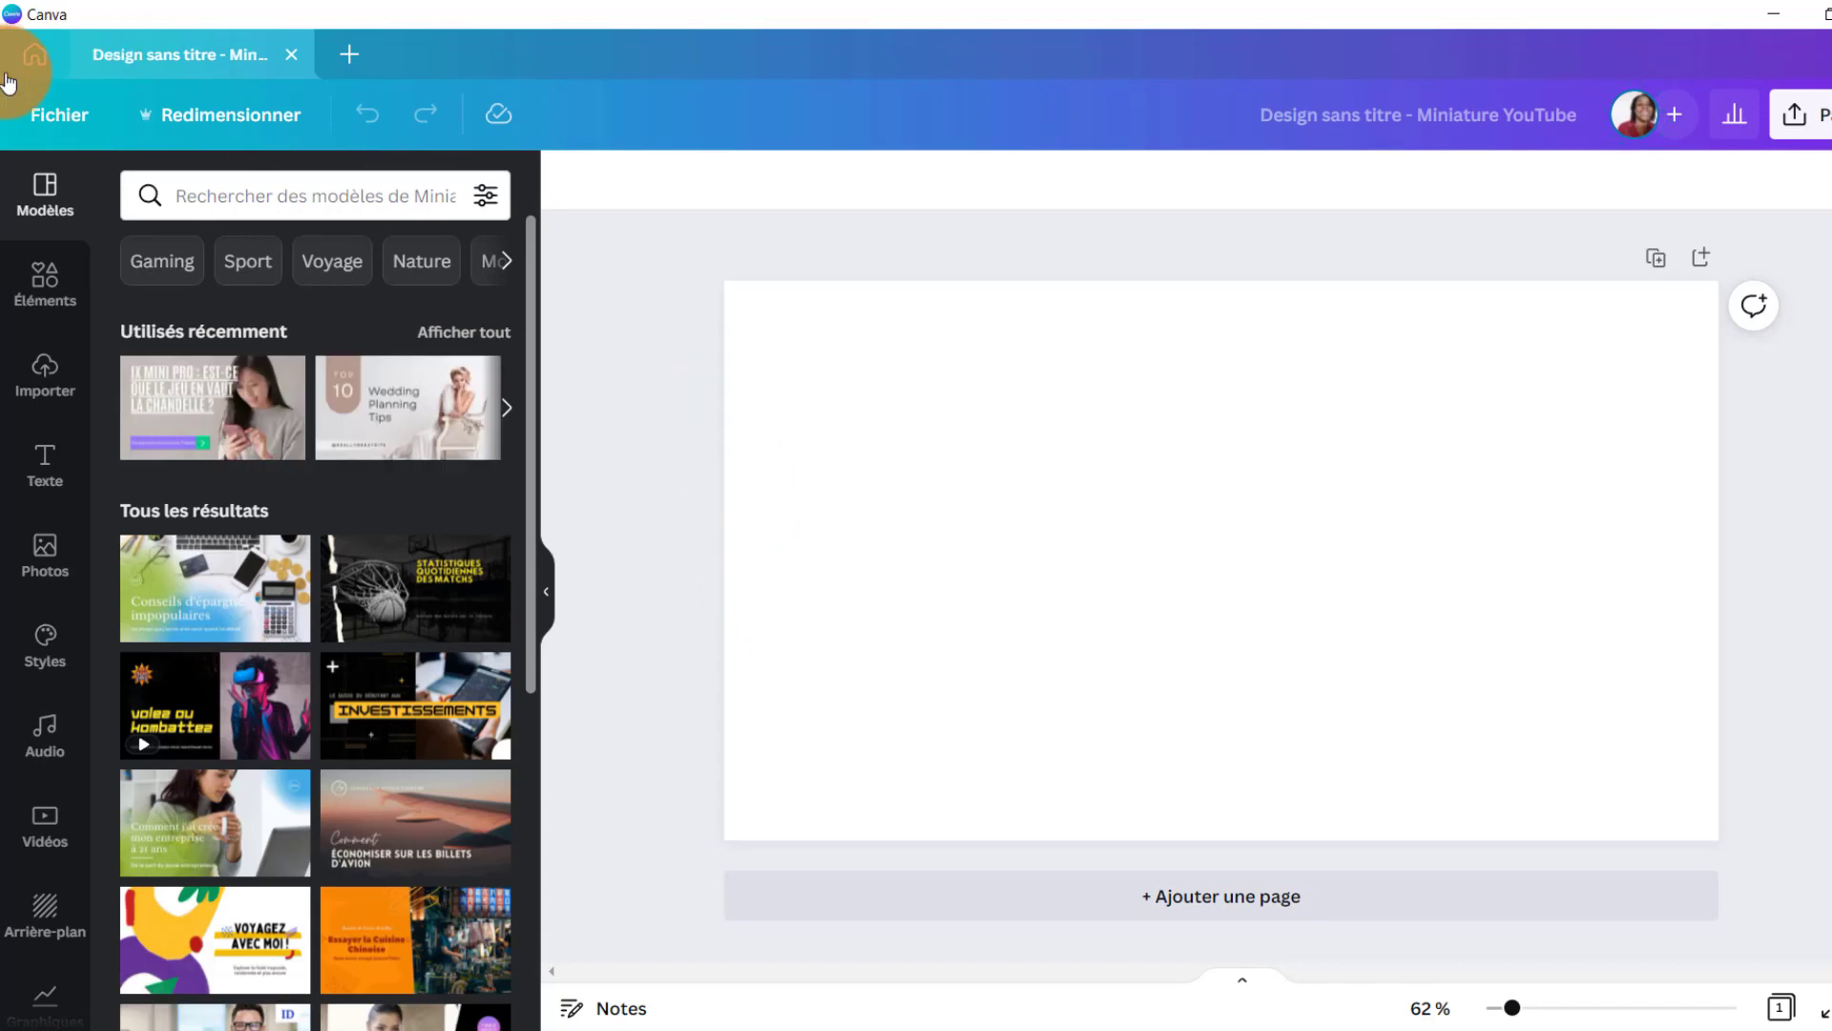
# Search the elements for "dégradés transparent" and add the purple-to-transparent gradient to the page
pyautogui.click(43, 286)
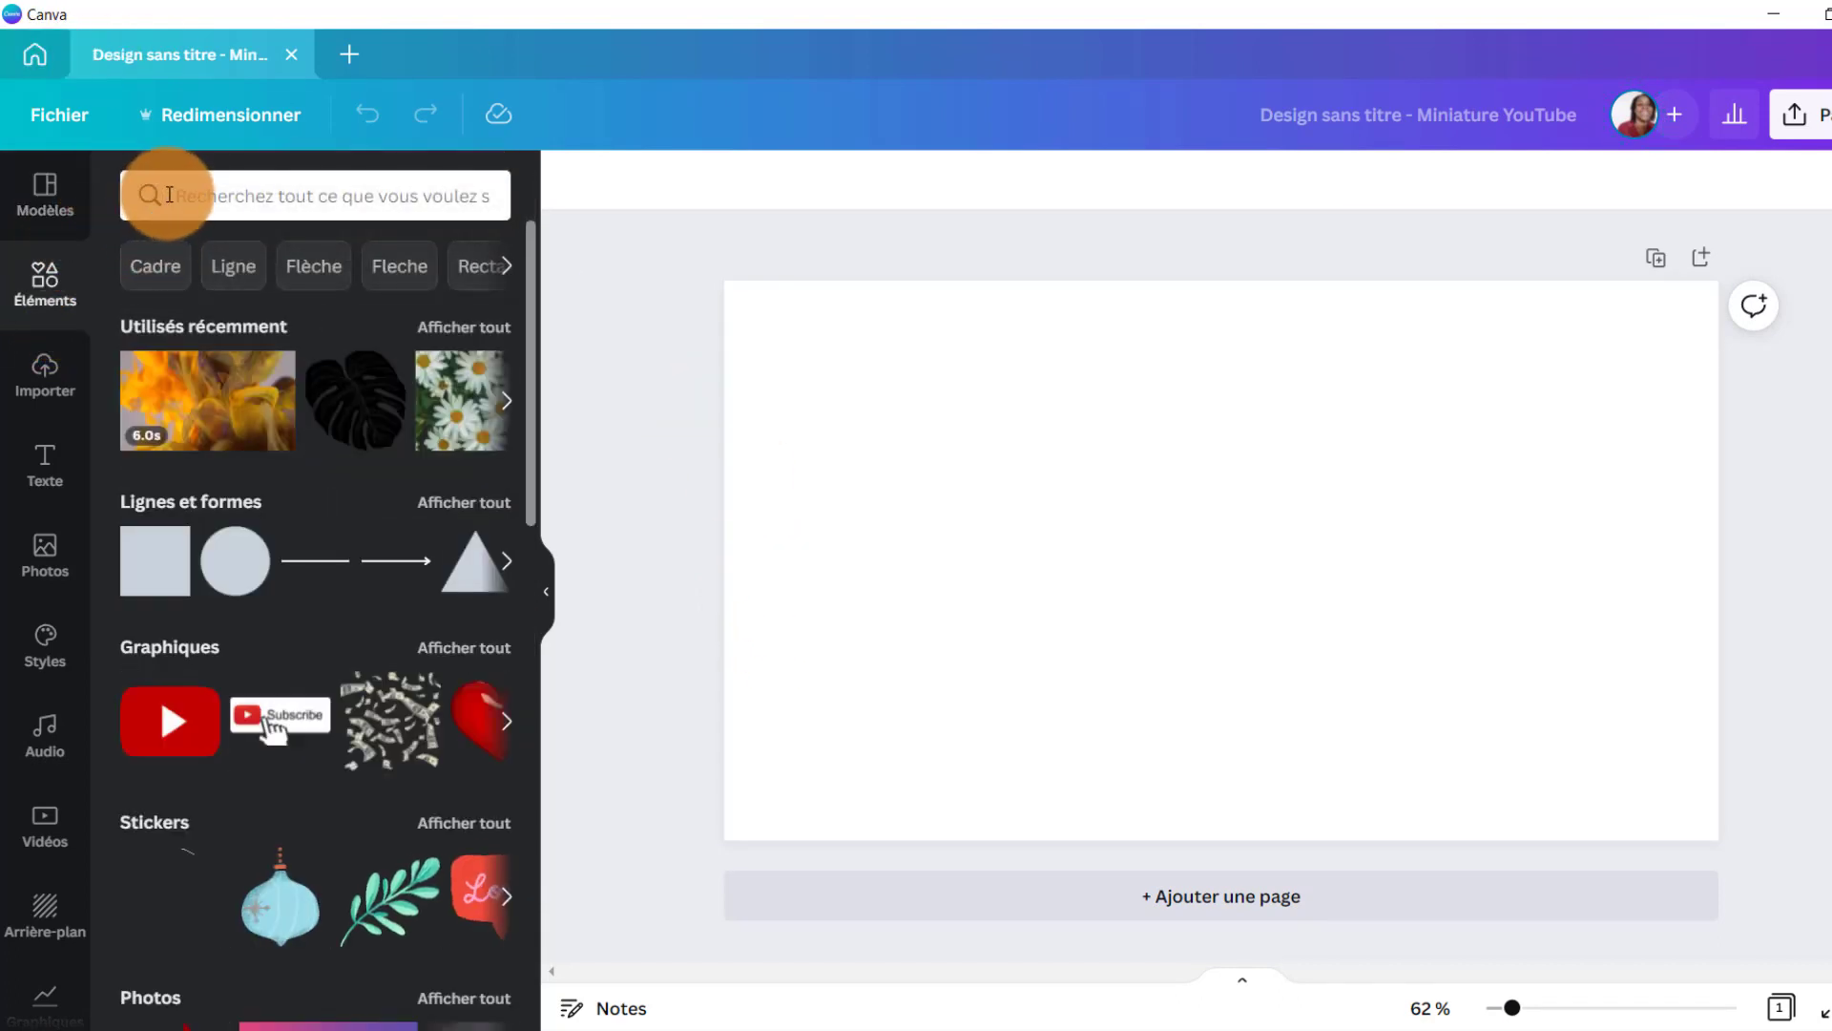
pyautogui.click(186, 199)
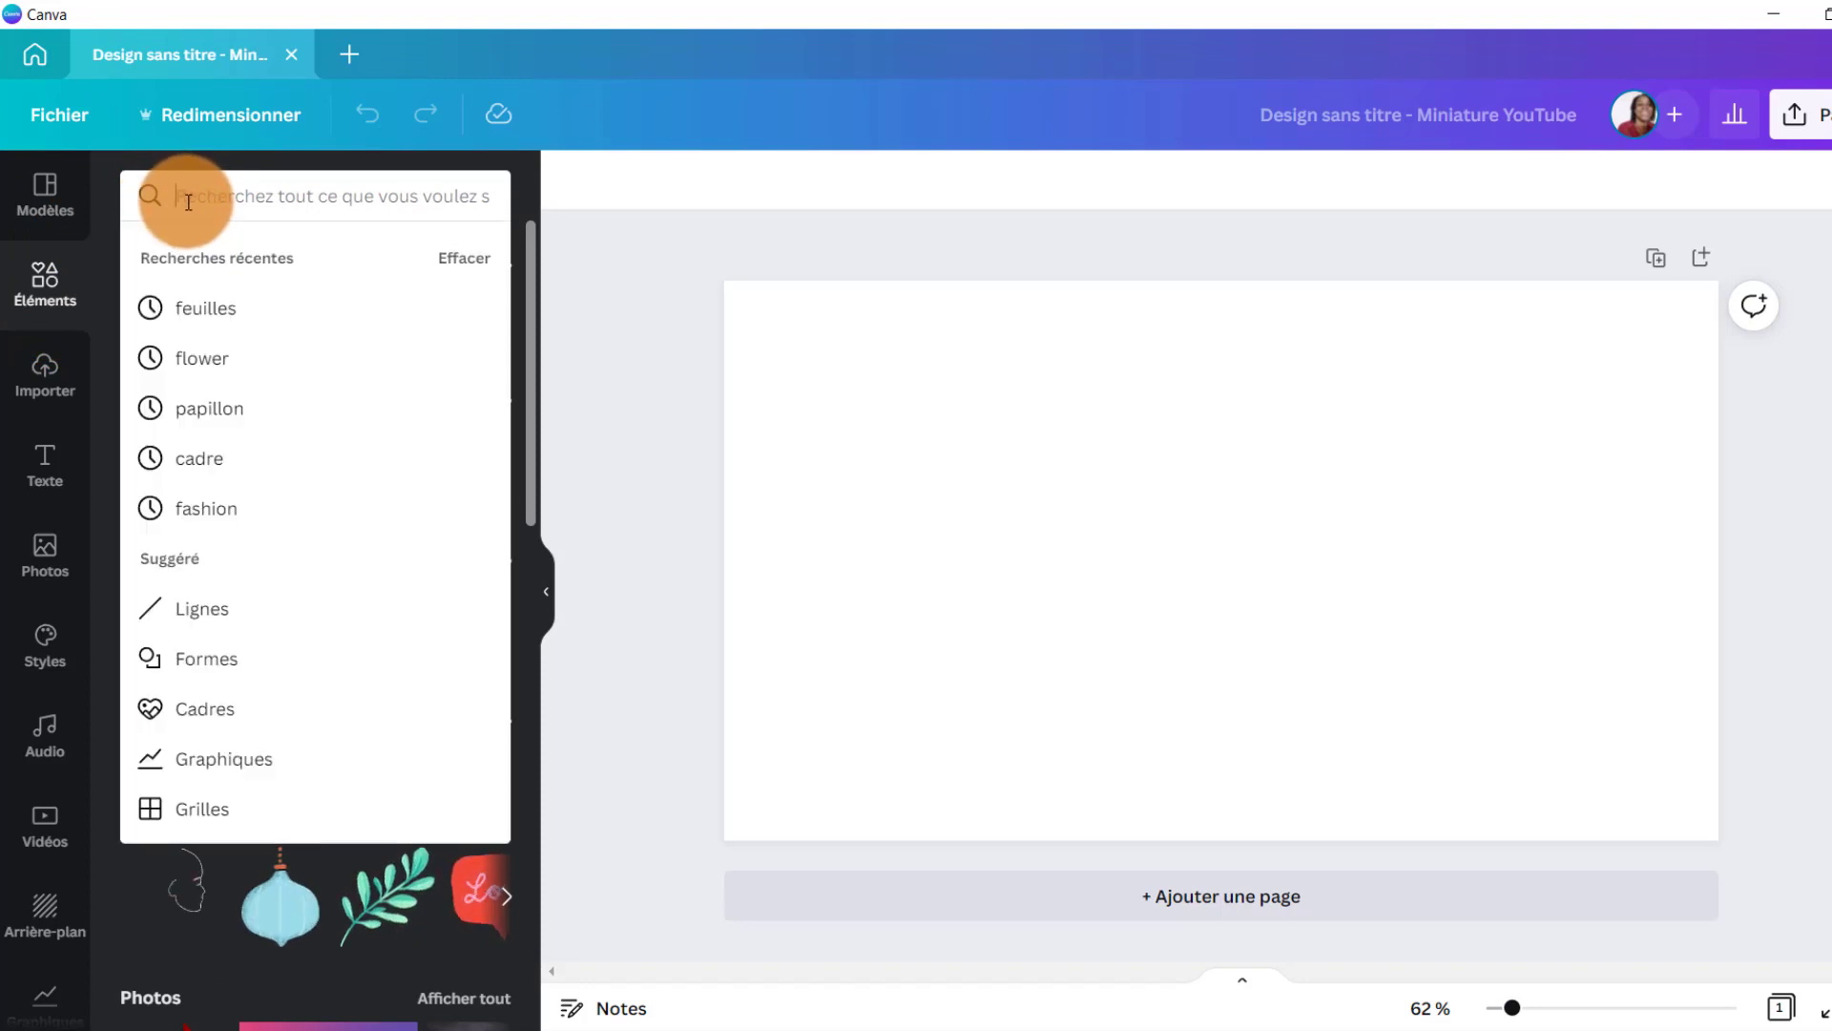
pyautogui.write('dégra')
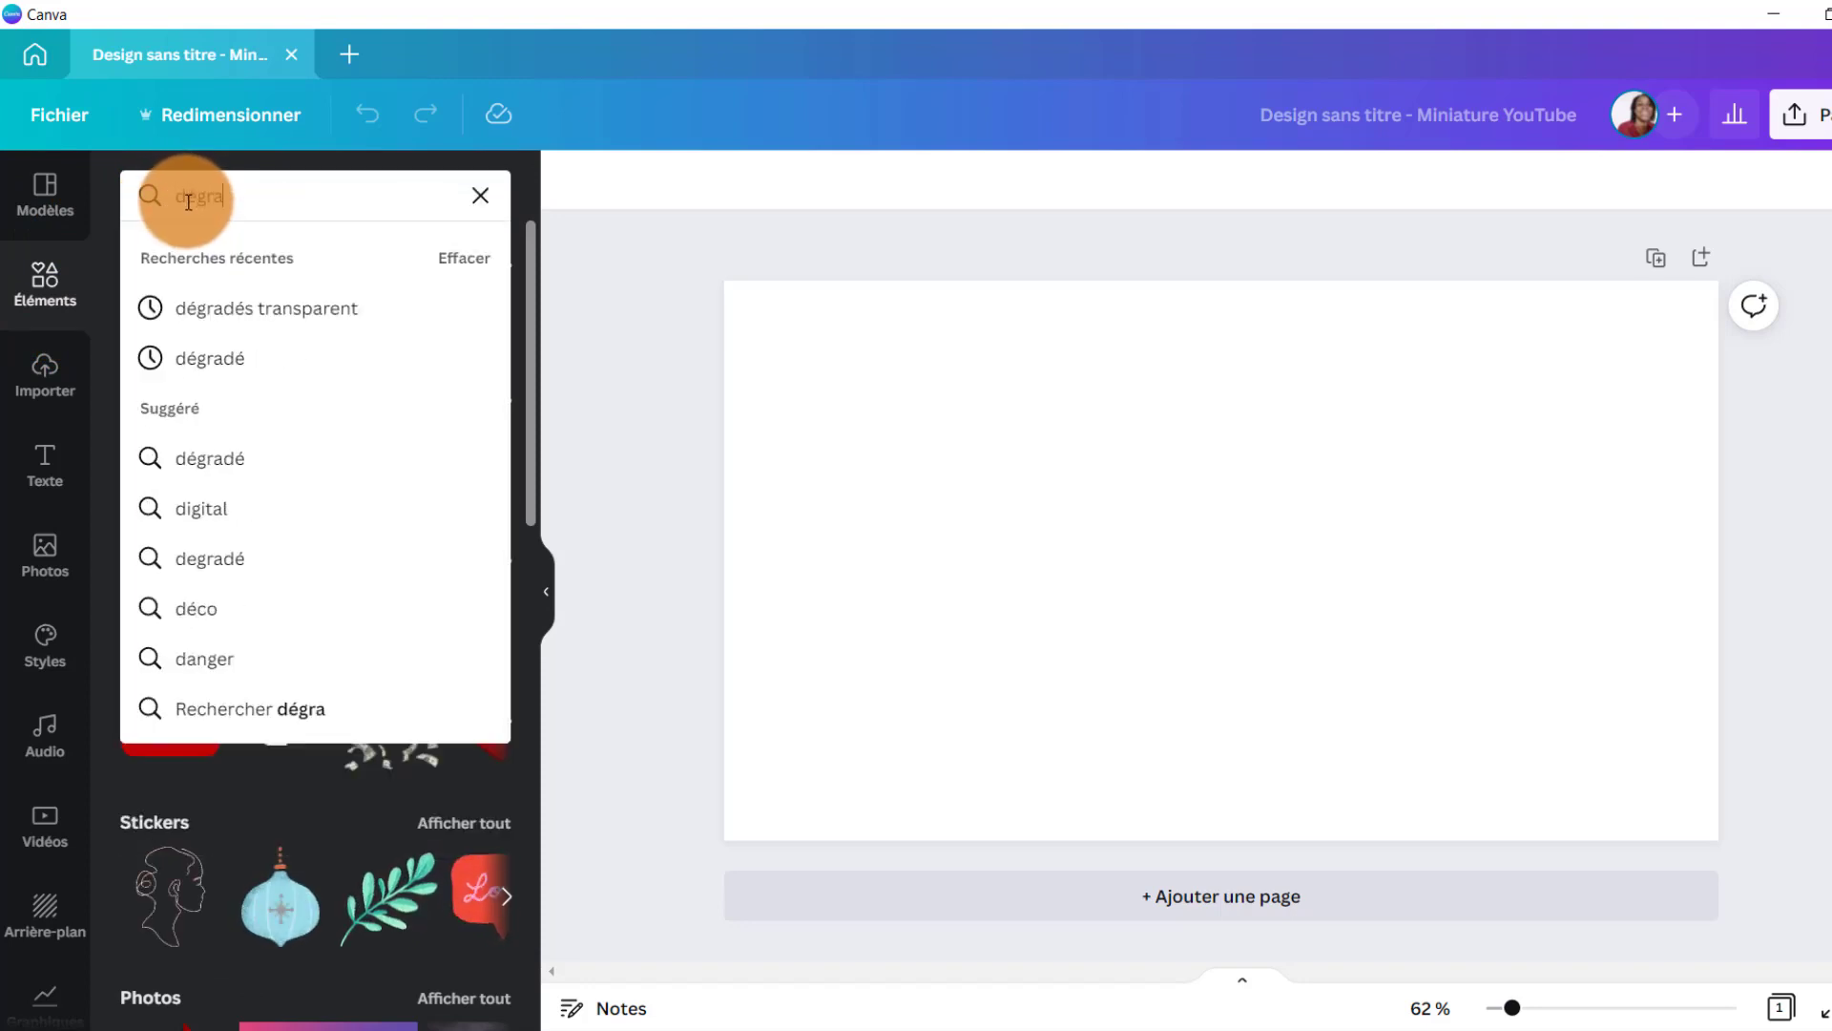
pyautogui.click(190, 308)
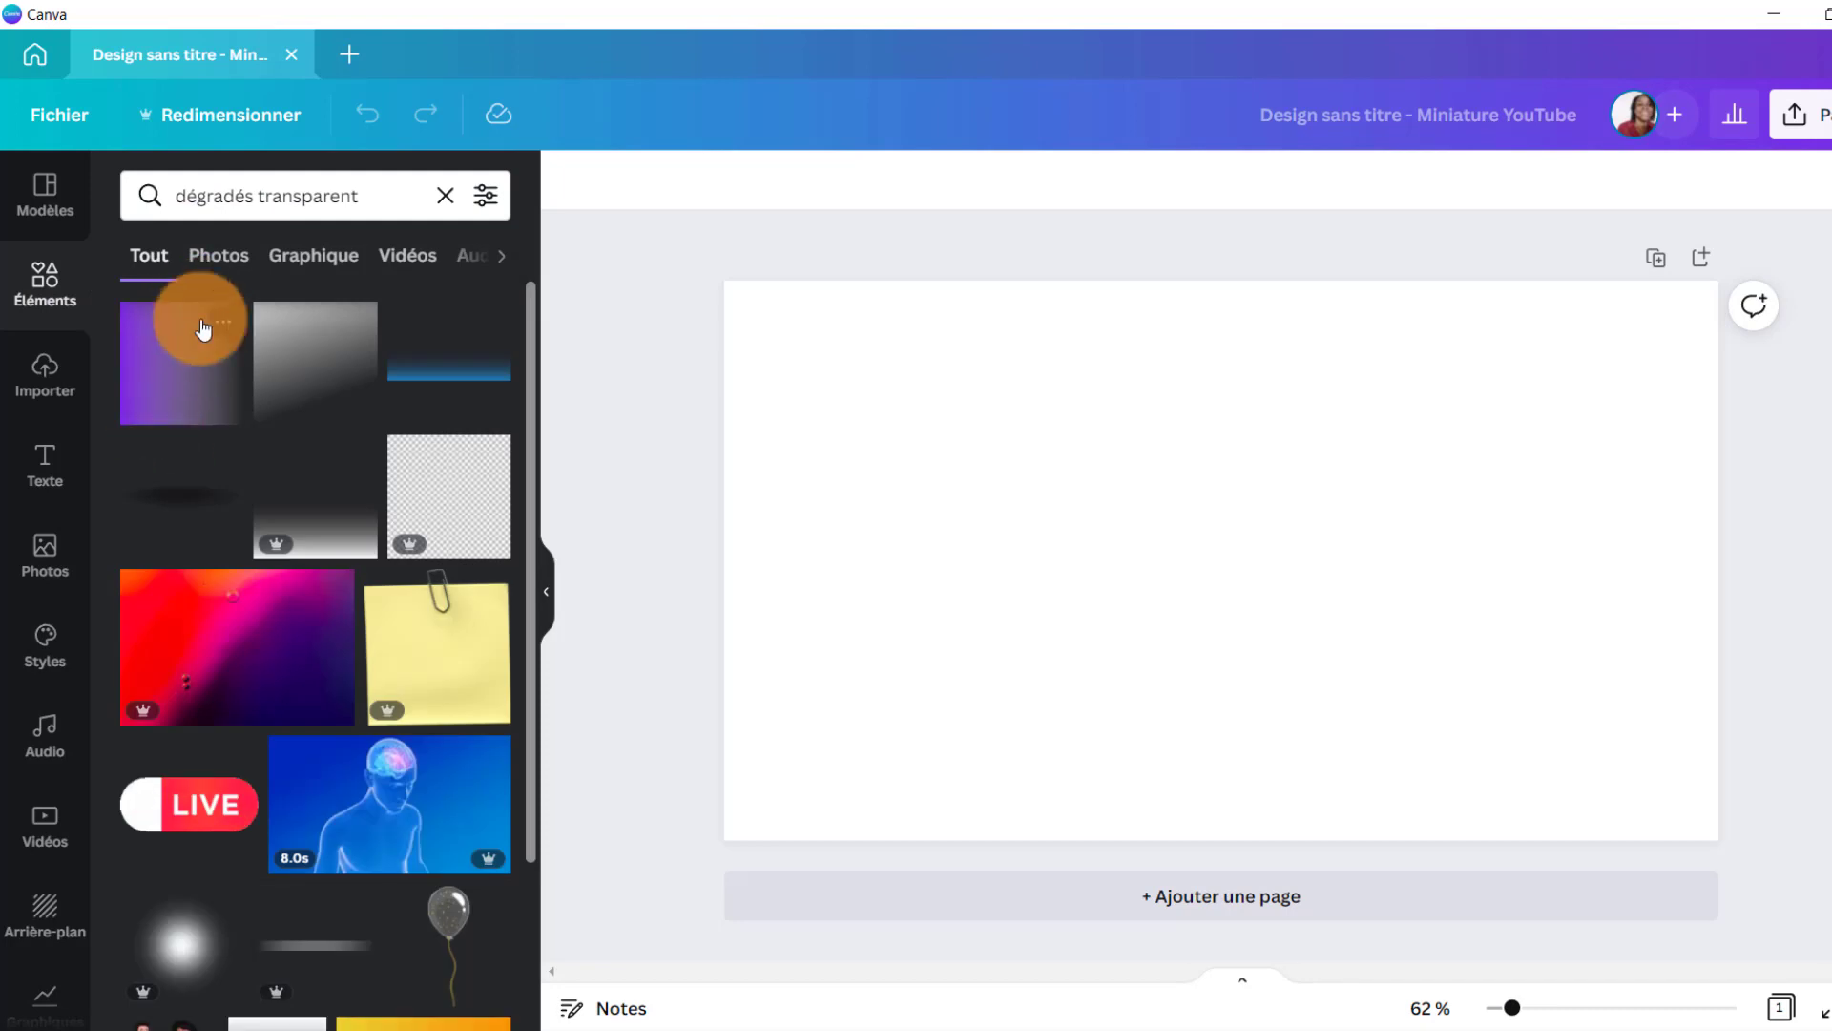
pyautogui.click(178, 373)
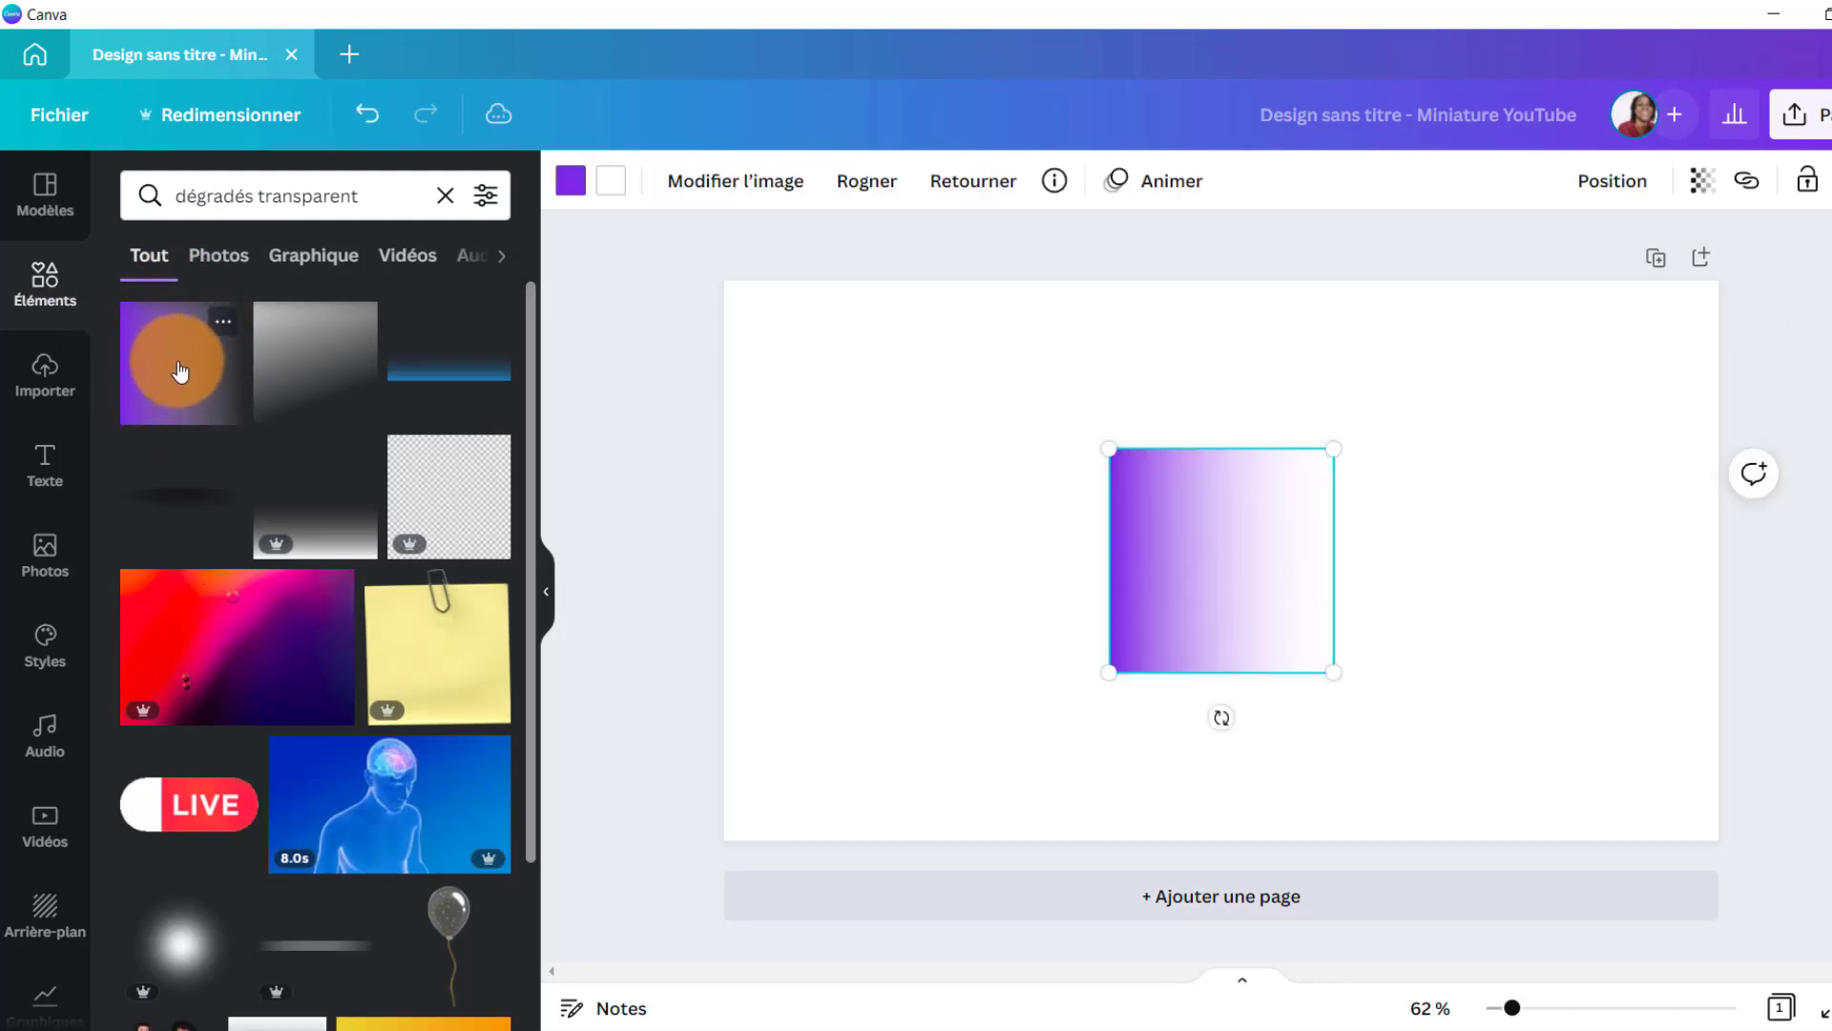
# Align the gradient with the page's upper-left corner and enlarge it to about 1056 wide, covering the full page height
pyautogui.moveTo(1108, 450); pyautogui.dragTo(711, 352)
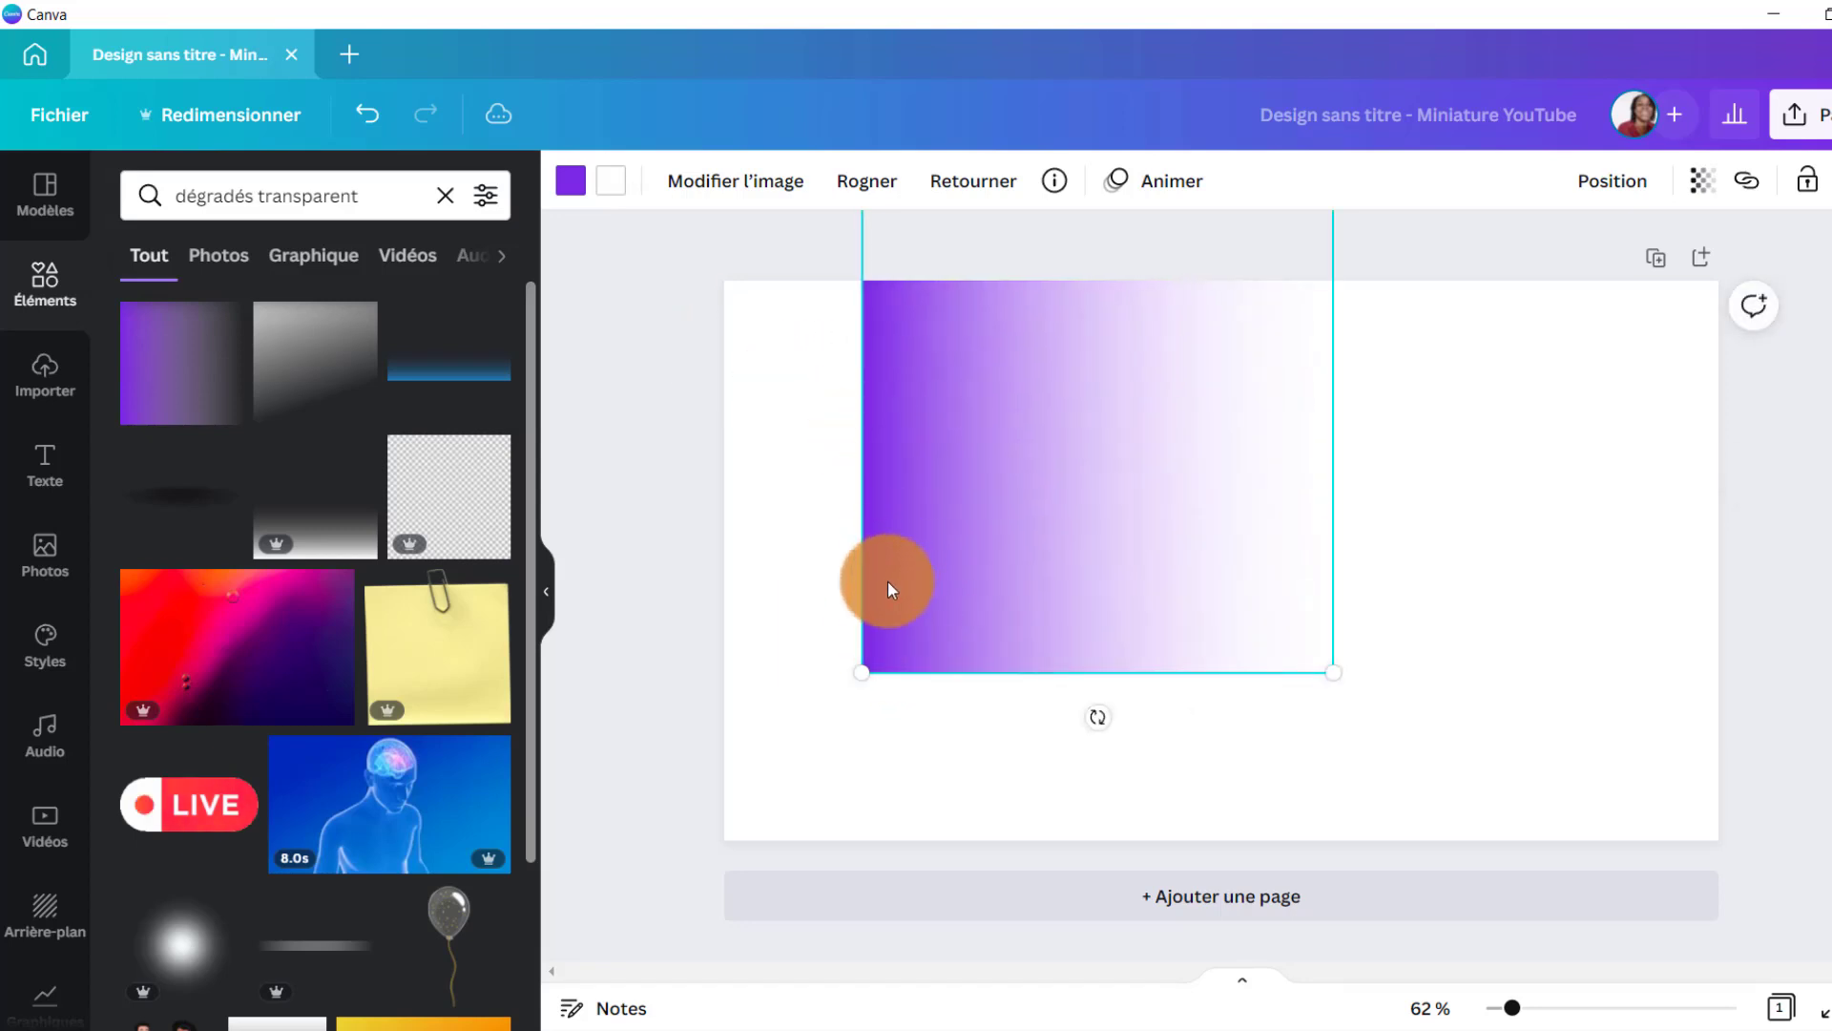
pyautogui.moveTo(891, 583); pyautogui.dragTo(757, 644)
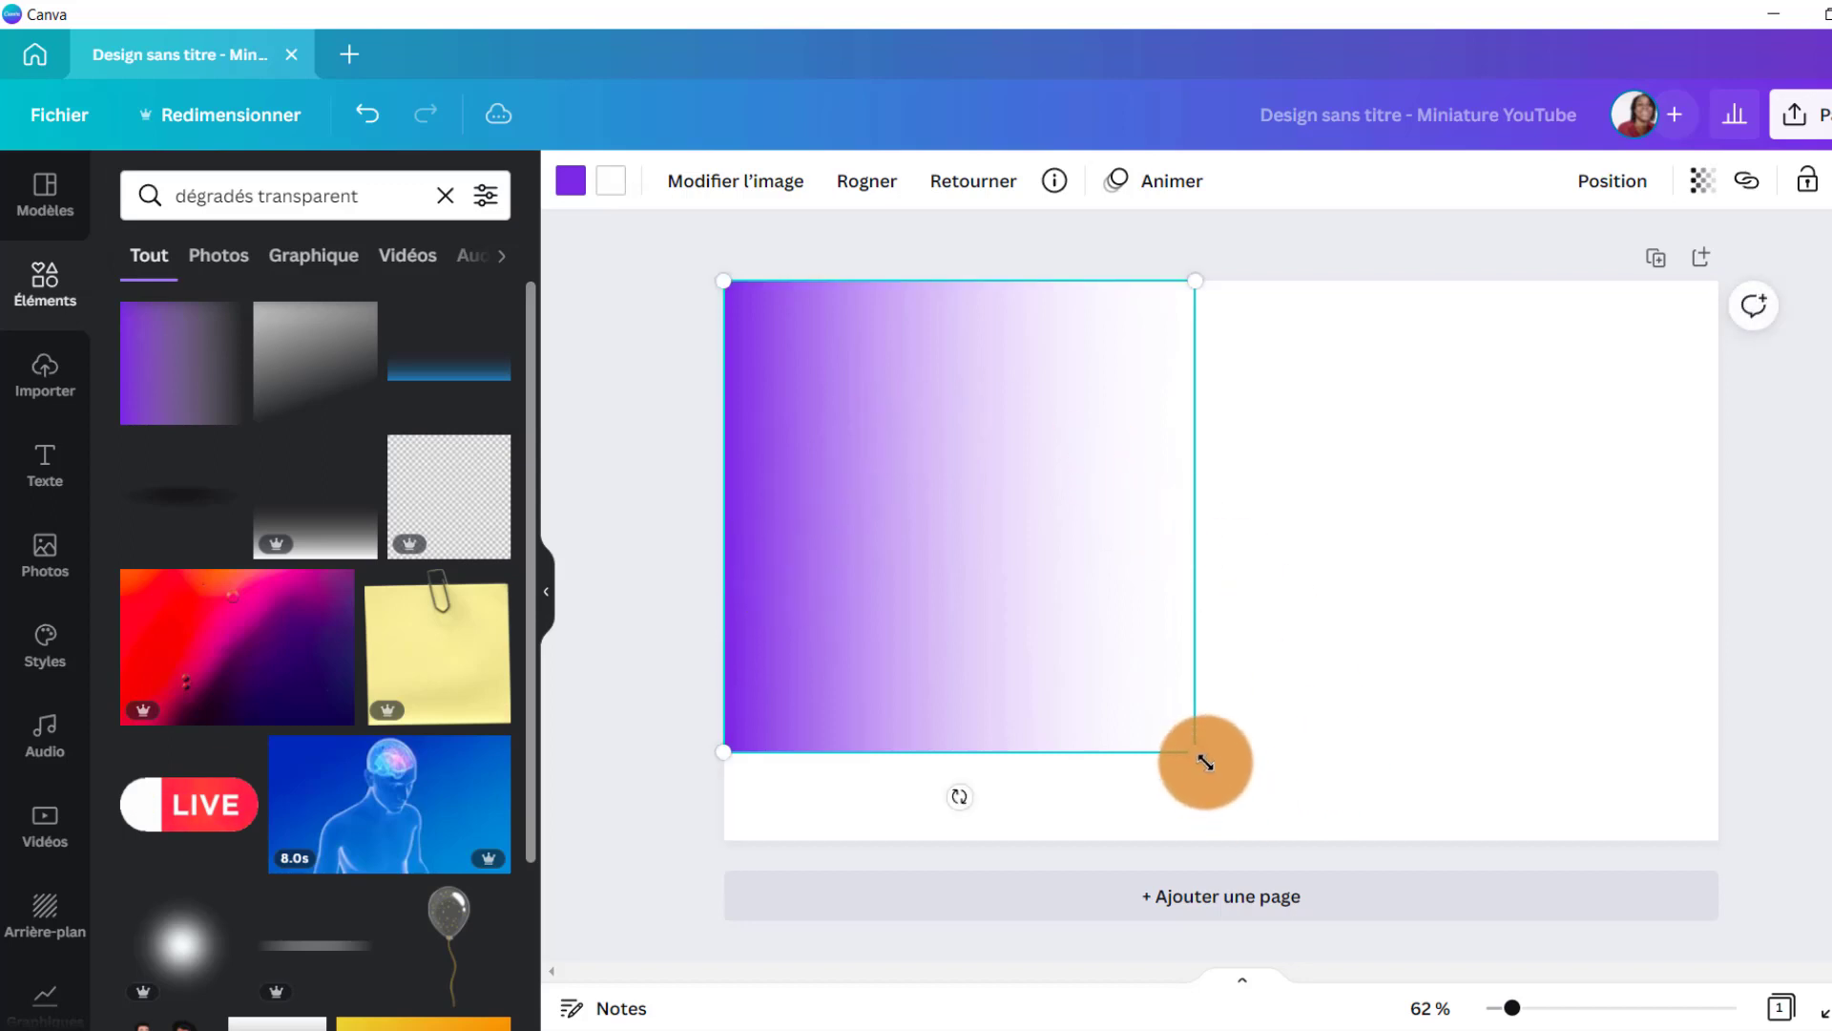
pyautogui.moveTo(1205, 762); pyautogui.dragTo(1830, 760)
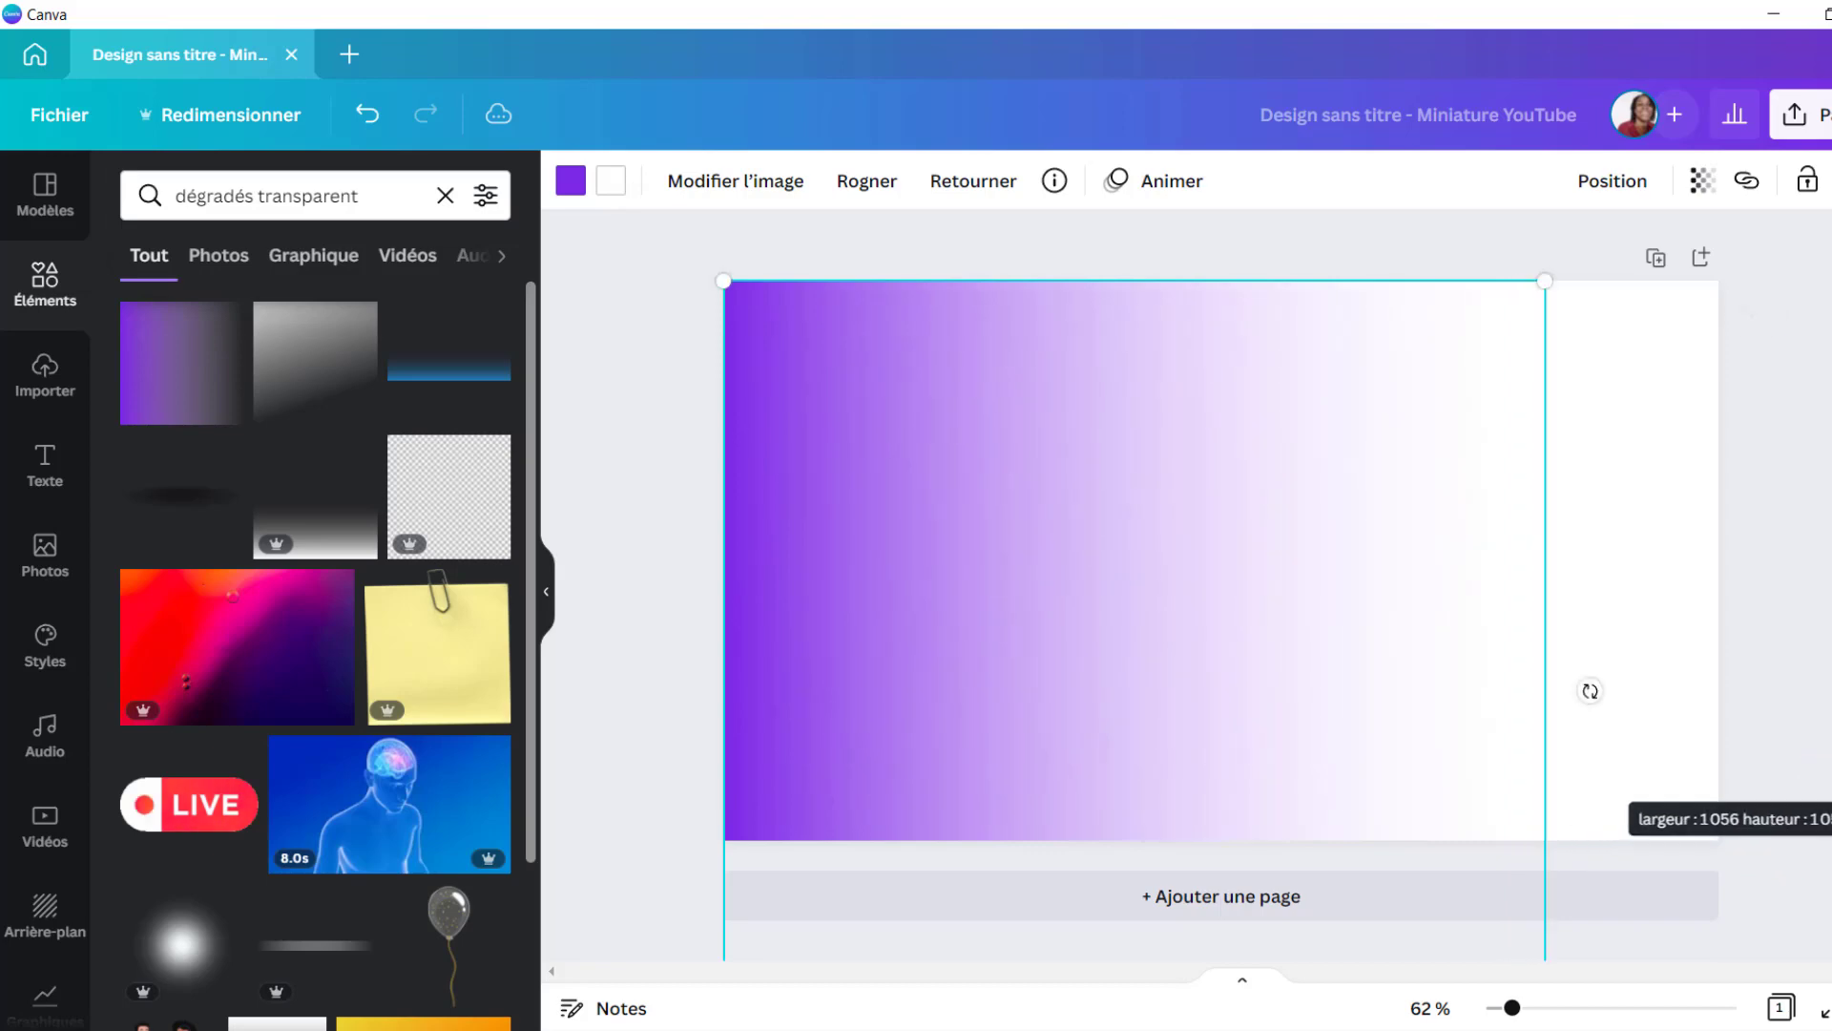
# Change the gradient's purple to the orange of the brand palette and deselect it
pyautogui.click(573, 181)
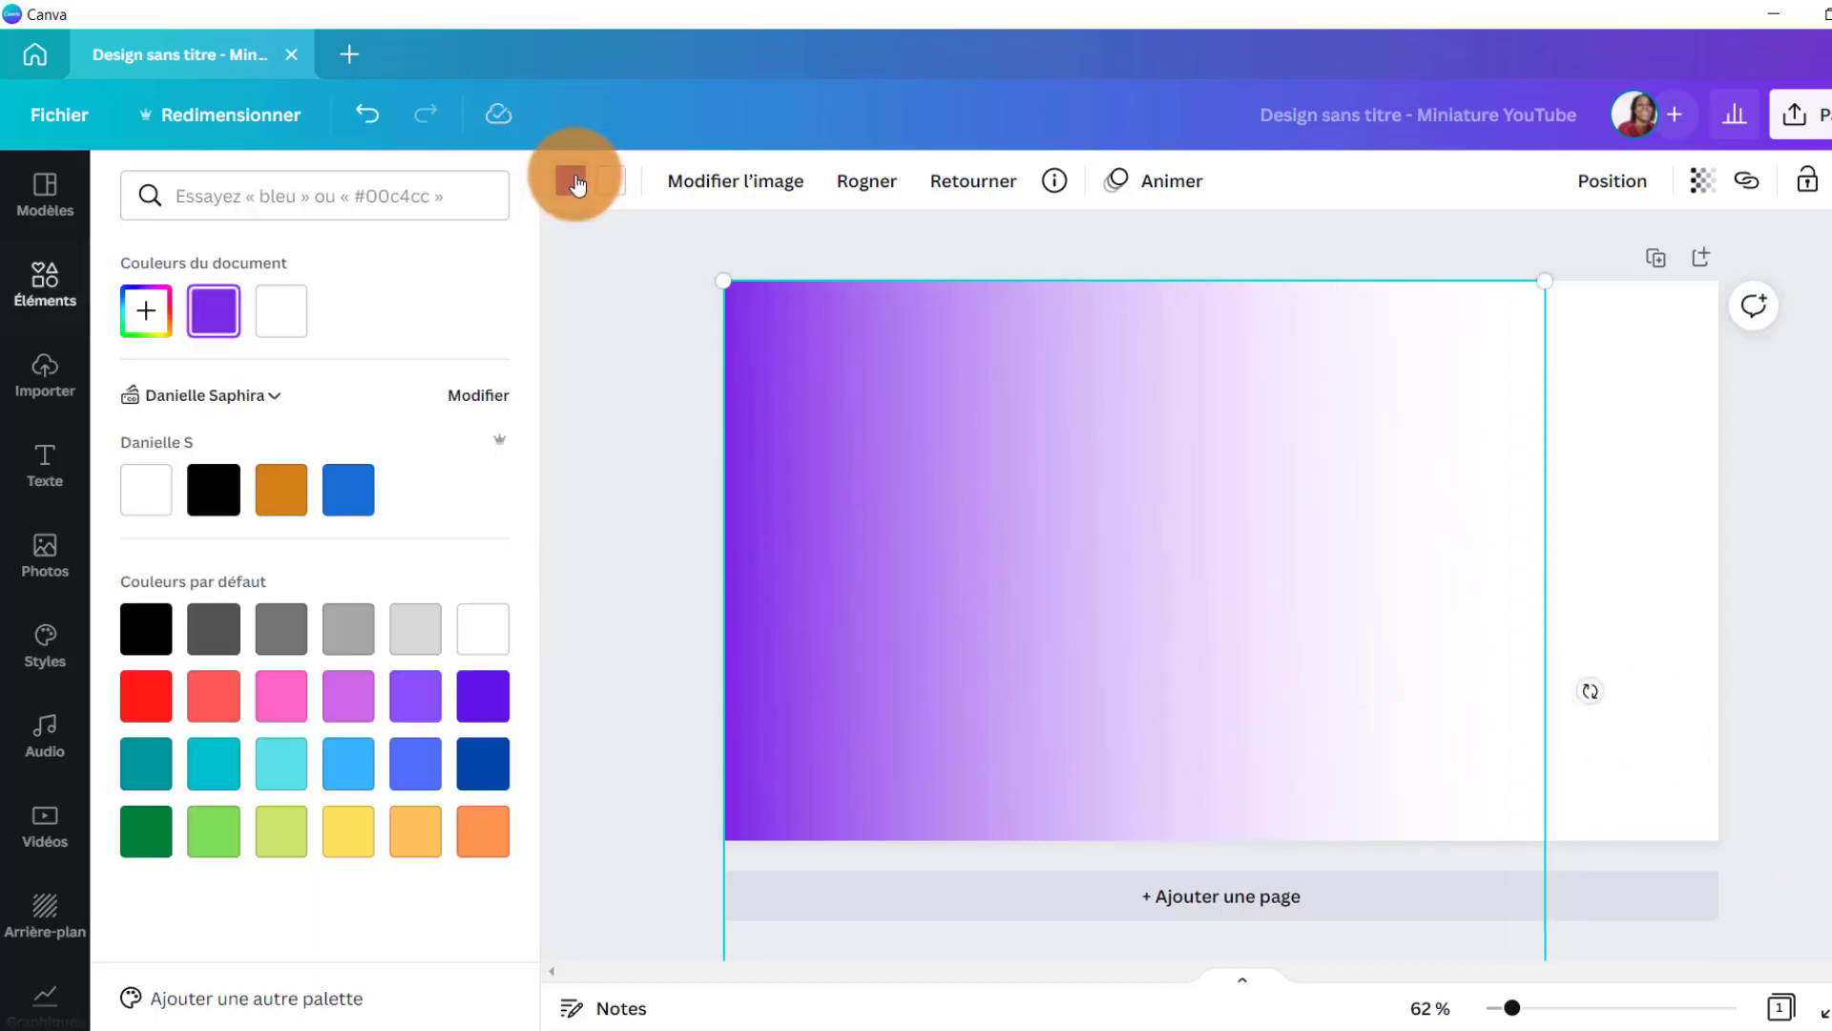
pyautogui.click(277, 491)
pyautogui.scroll(-2, 1274, 462)
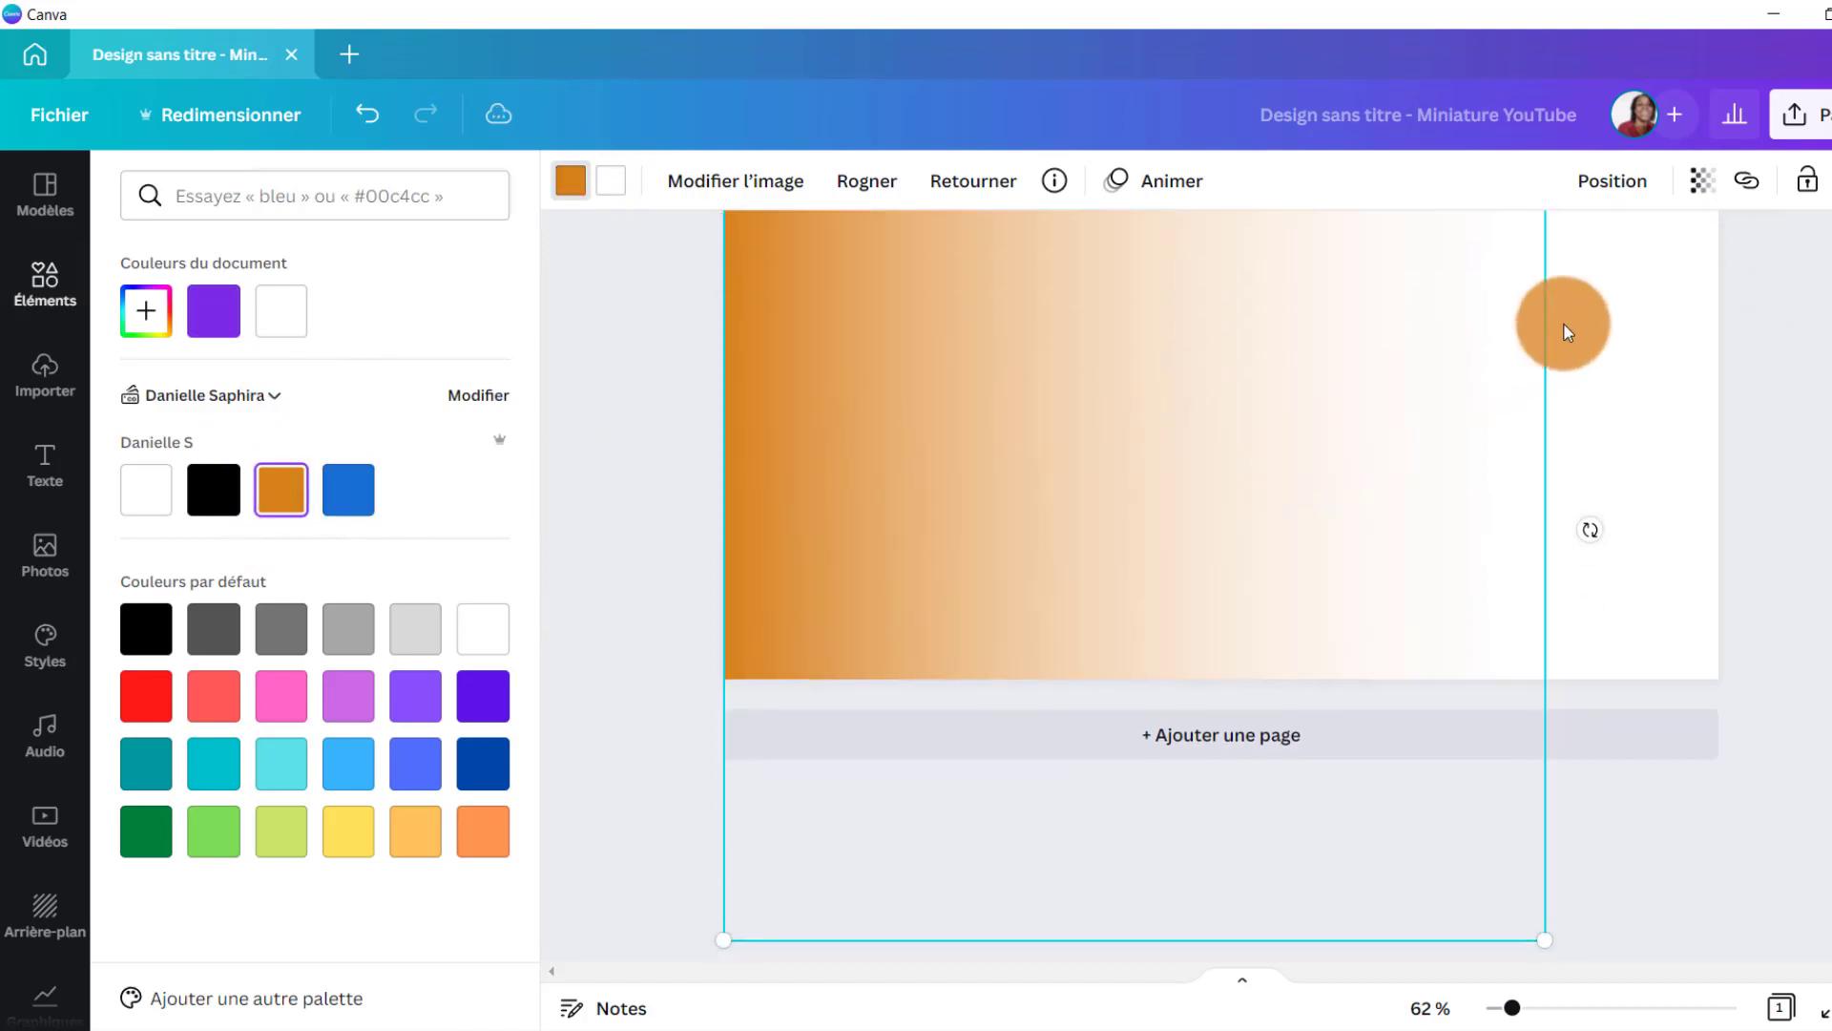
pyautogui.click(1656, 366)
pyautogui.click(1813, 506)
pyautogui.scroll(2, 1136, 872)
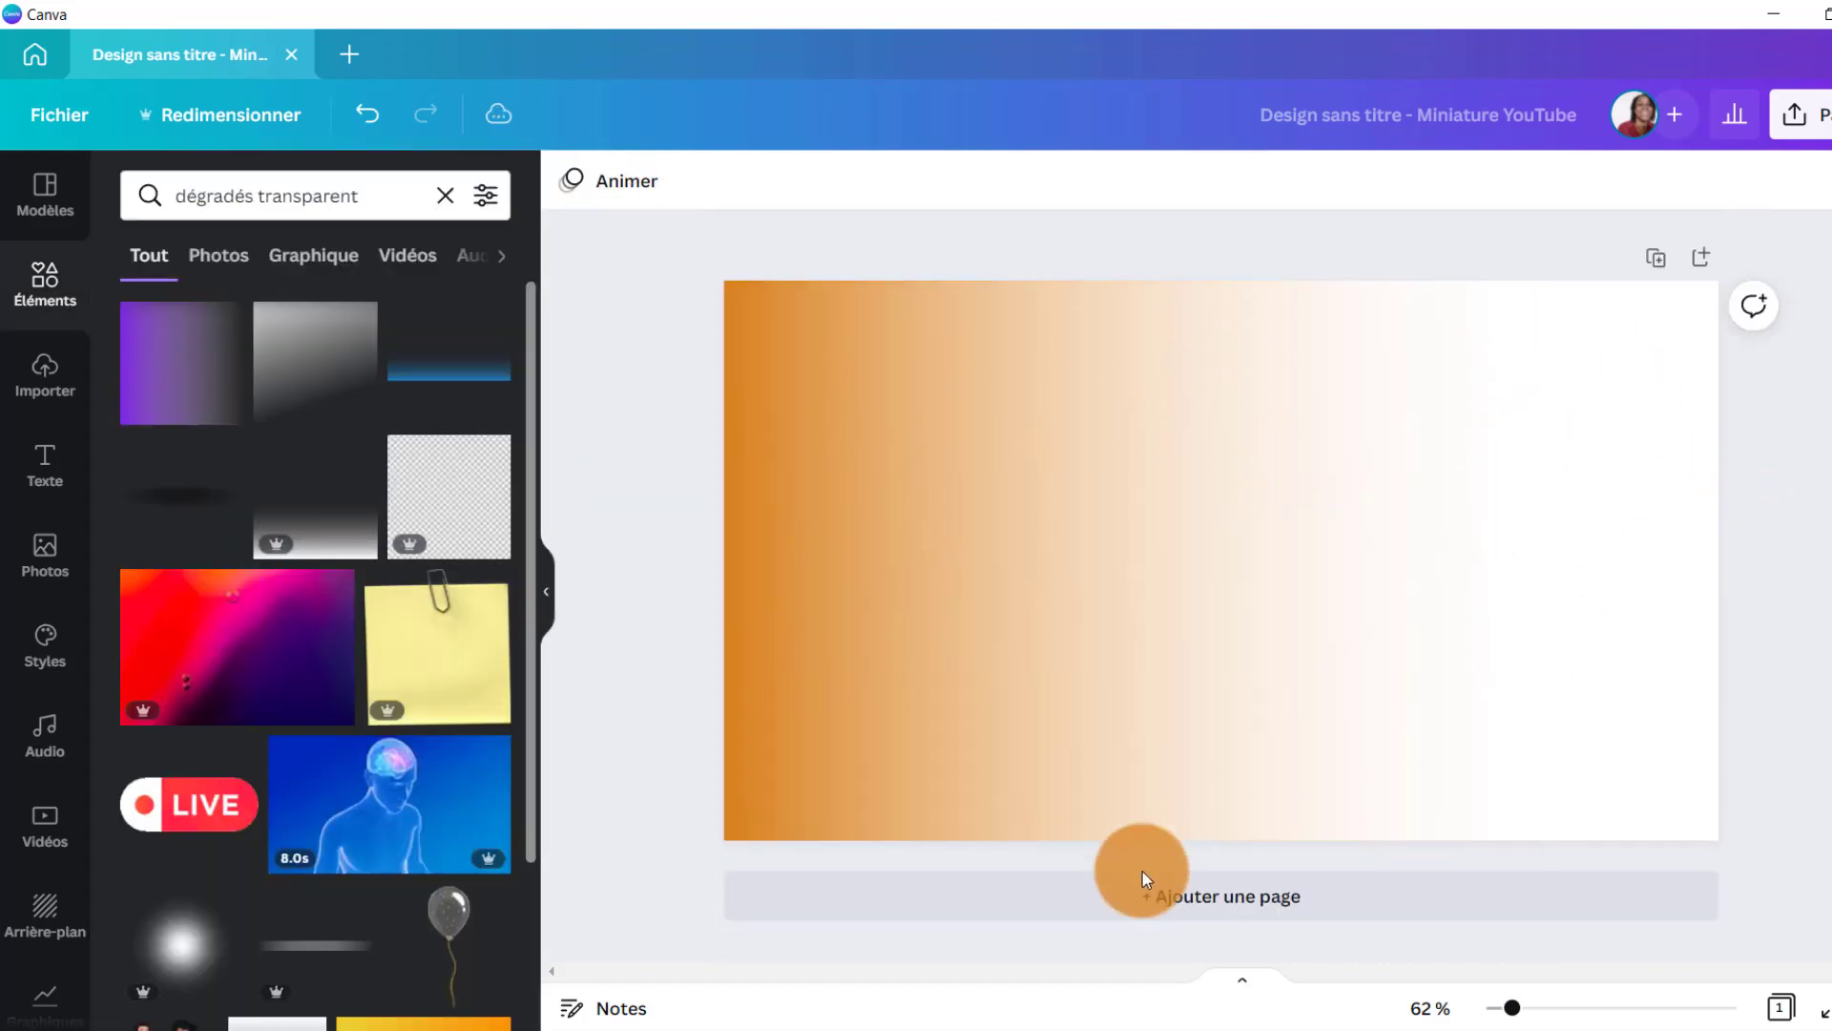
# Add a second page and insert the uploaded cut-out photo of the woman in the floral dress
pyautogui.click(1238, 902)
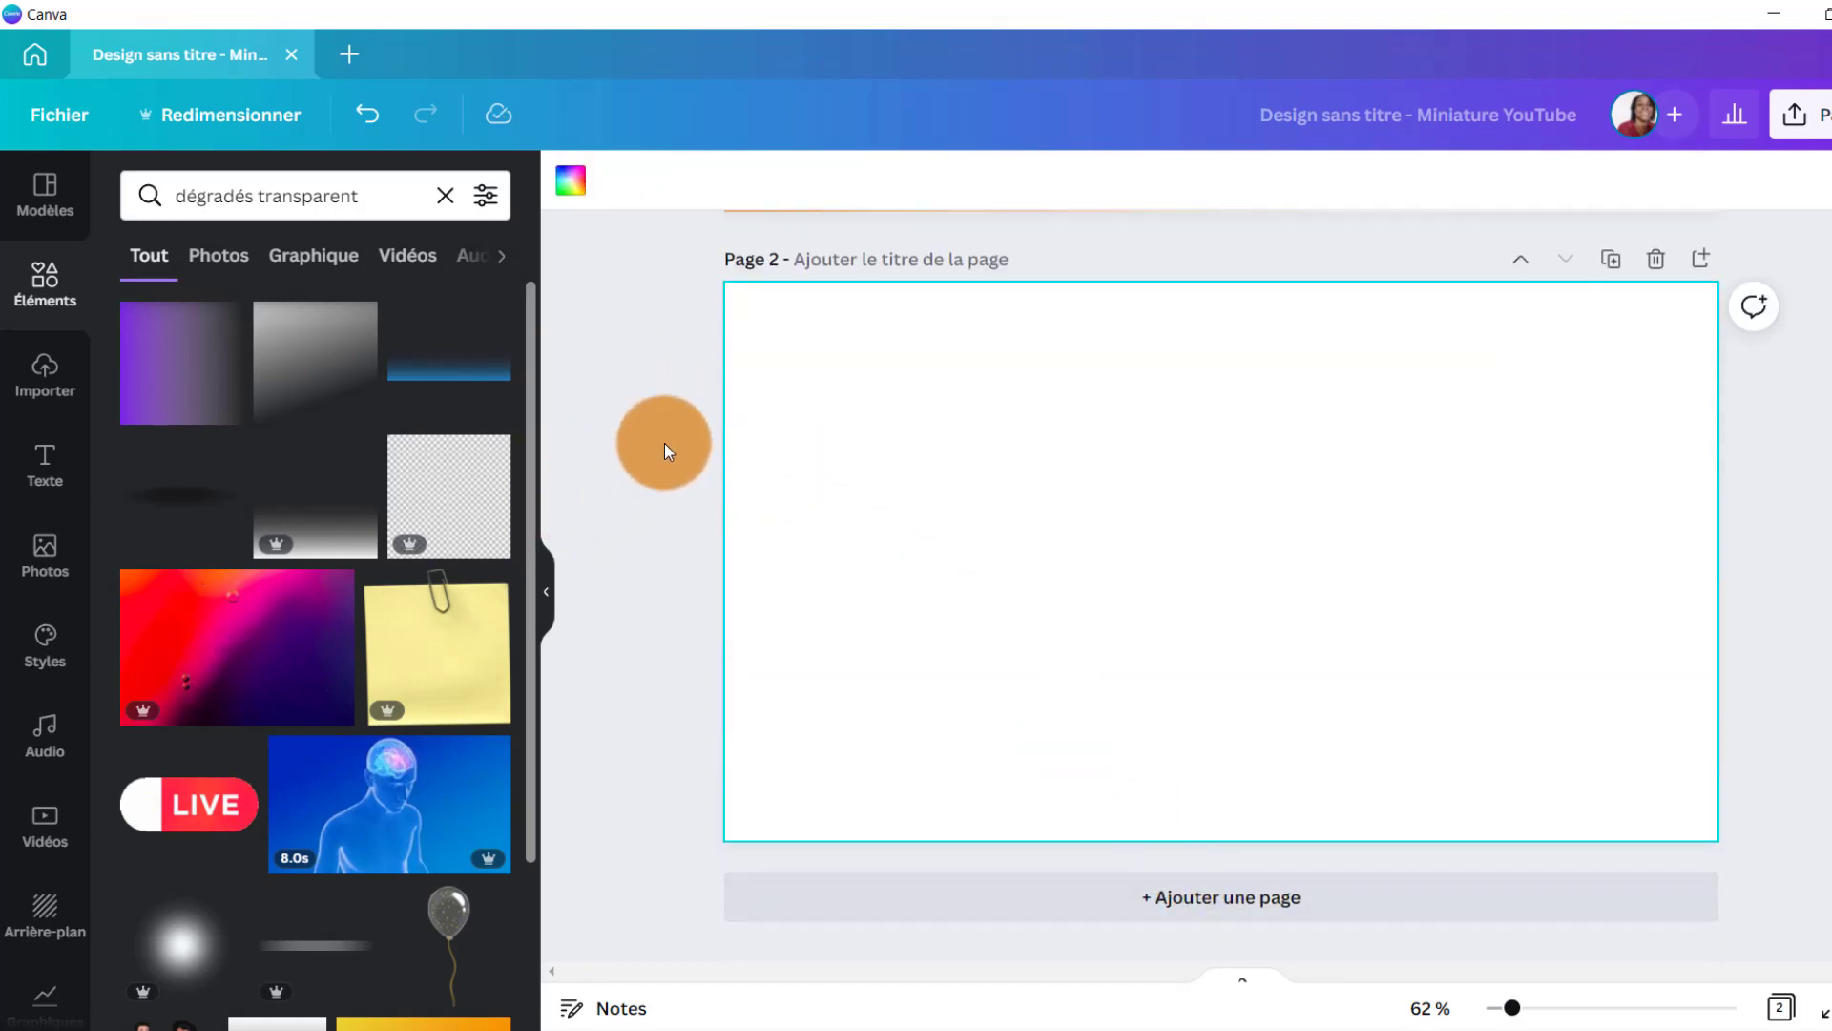
pyautogui.click(43, 379)
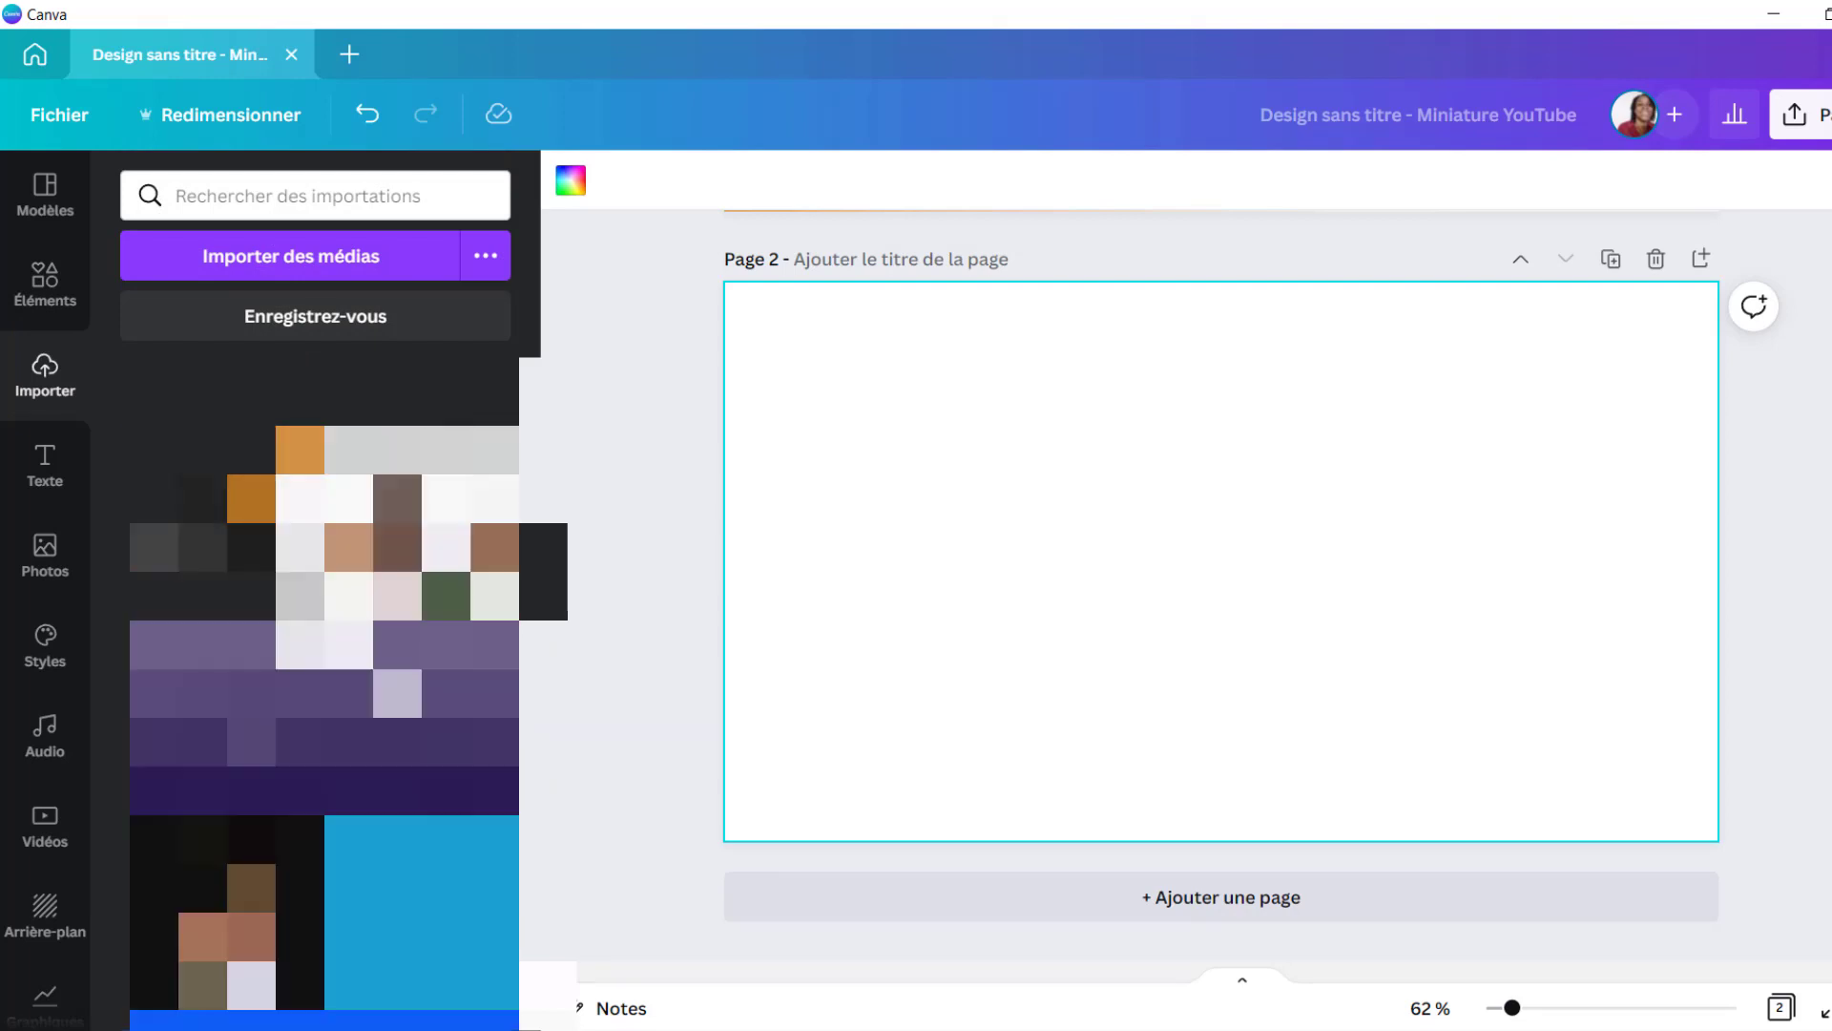
pyautogui.scroll(-8, 274, 491)
pyautogui.click(450, 462)
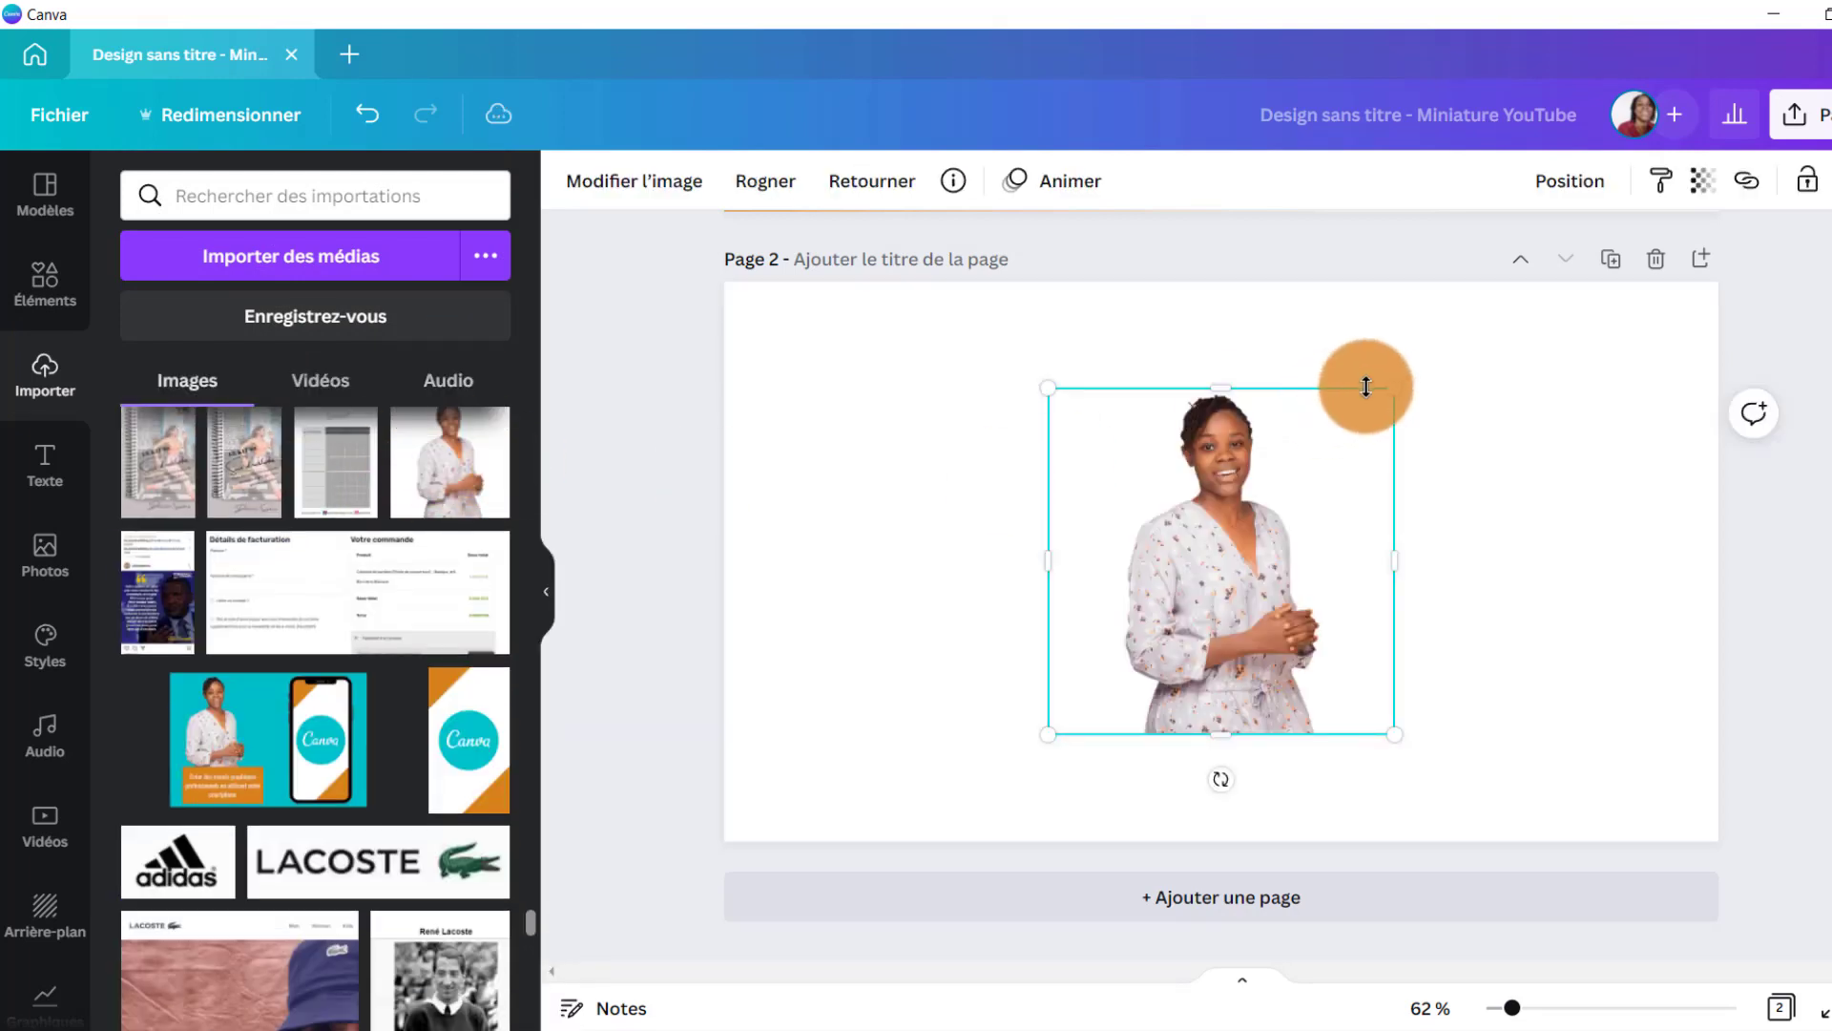
# Enlarge the photo down to the page's lower edge and crop both sides close to the woman, about 377 by 648
pyautogui.moveTo(1394, 389); pyautogui.dragTo(1439, 330)
pyautogui.moveTo(1046, 733); pyautogui.dragTo(942, 844)
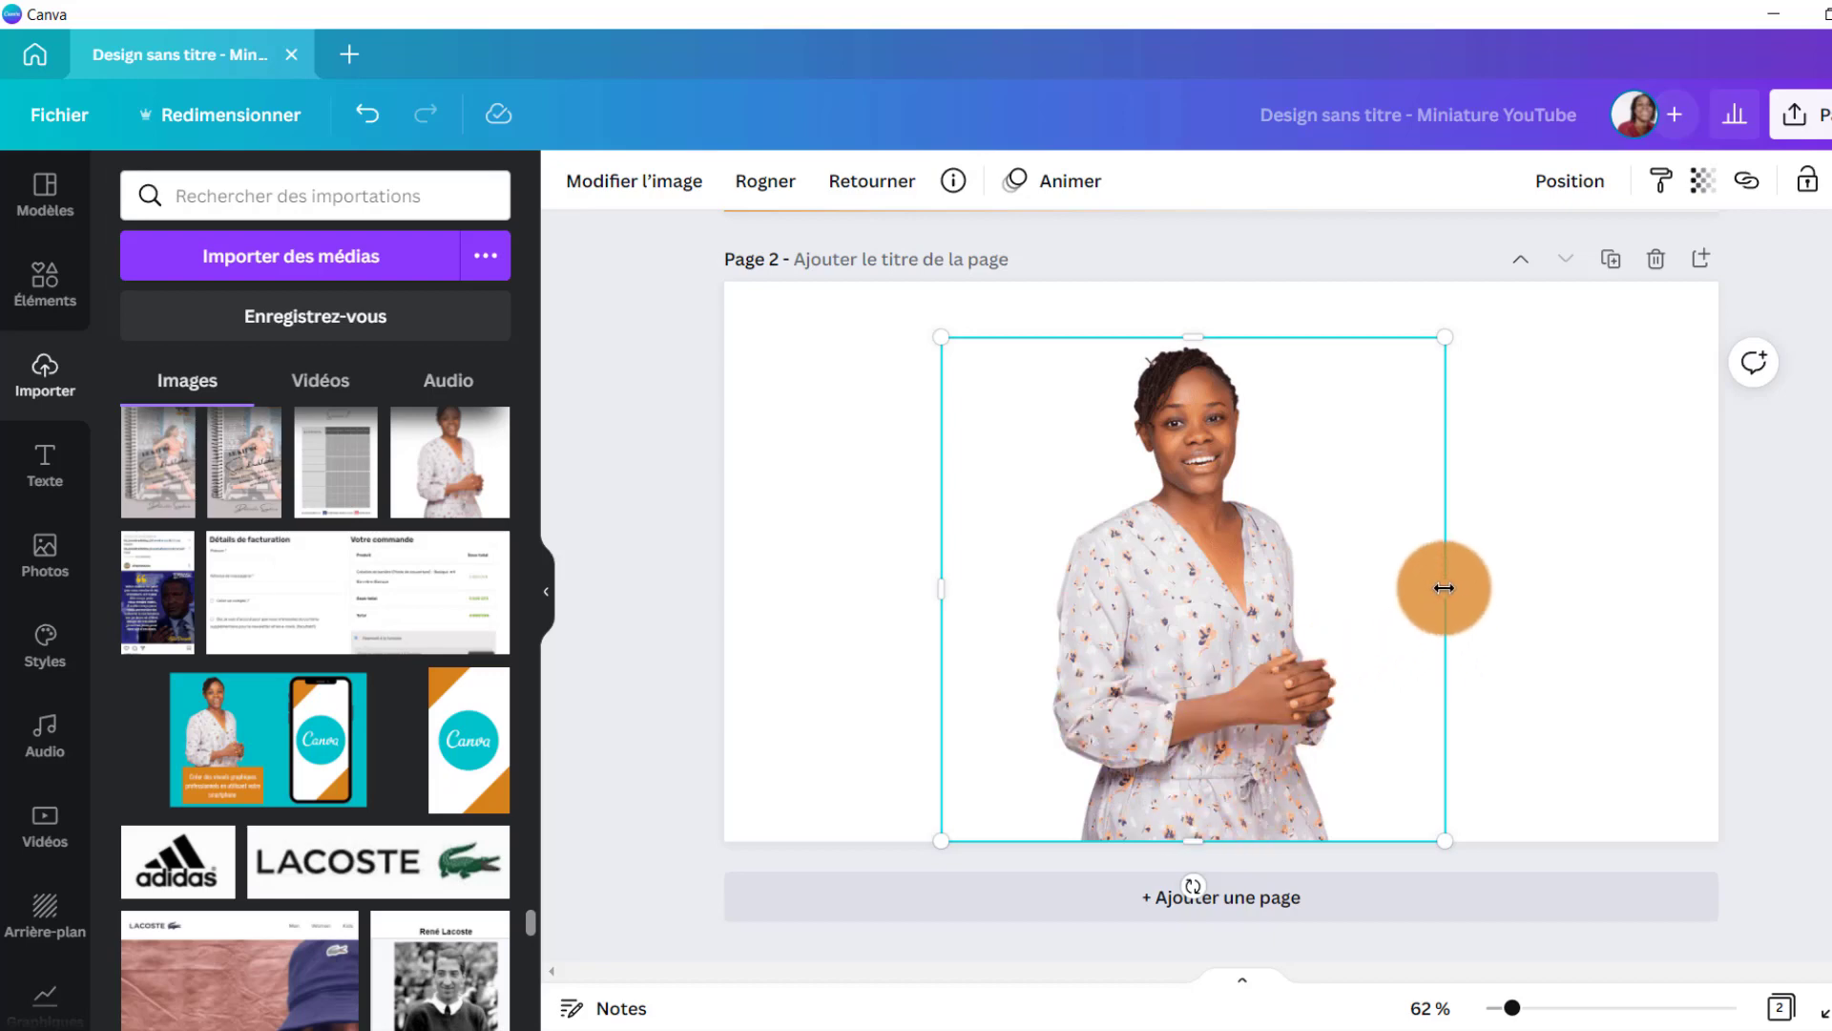
pyautogui.moveTo(1449, 596); pyautogui.dragTo(1348, 631)
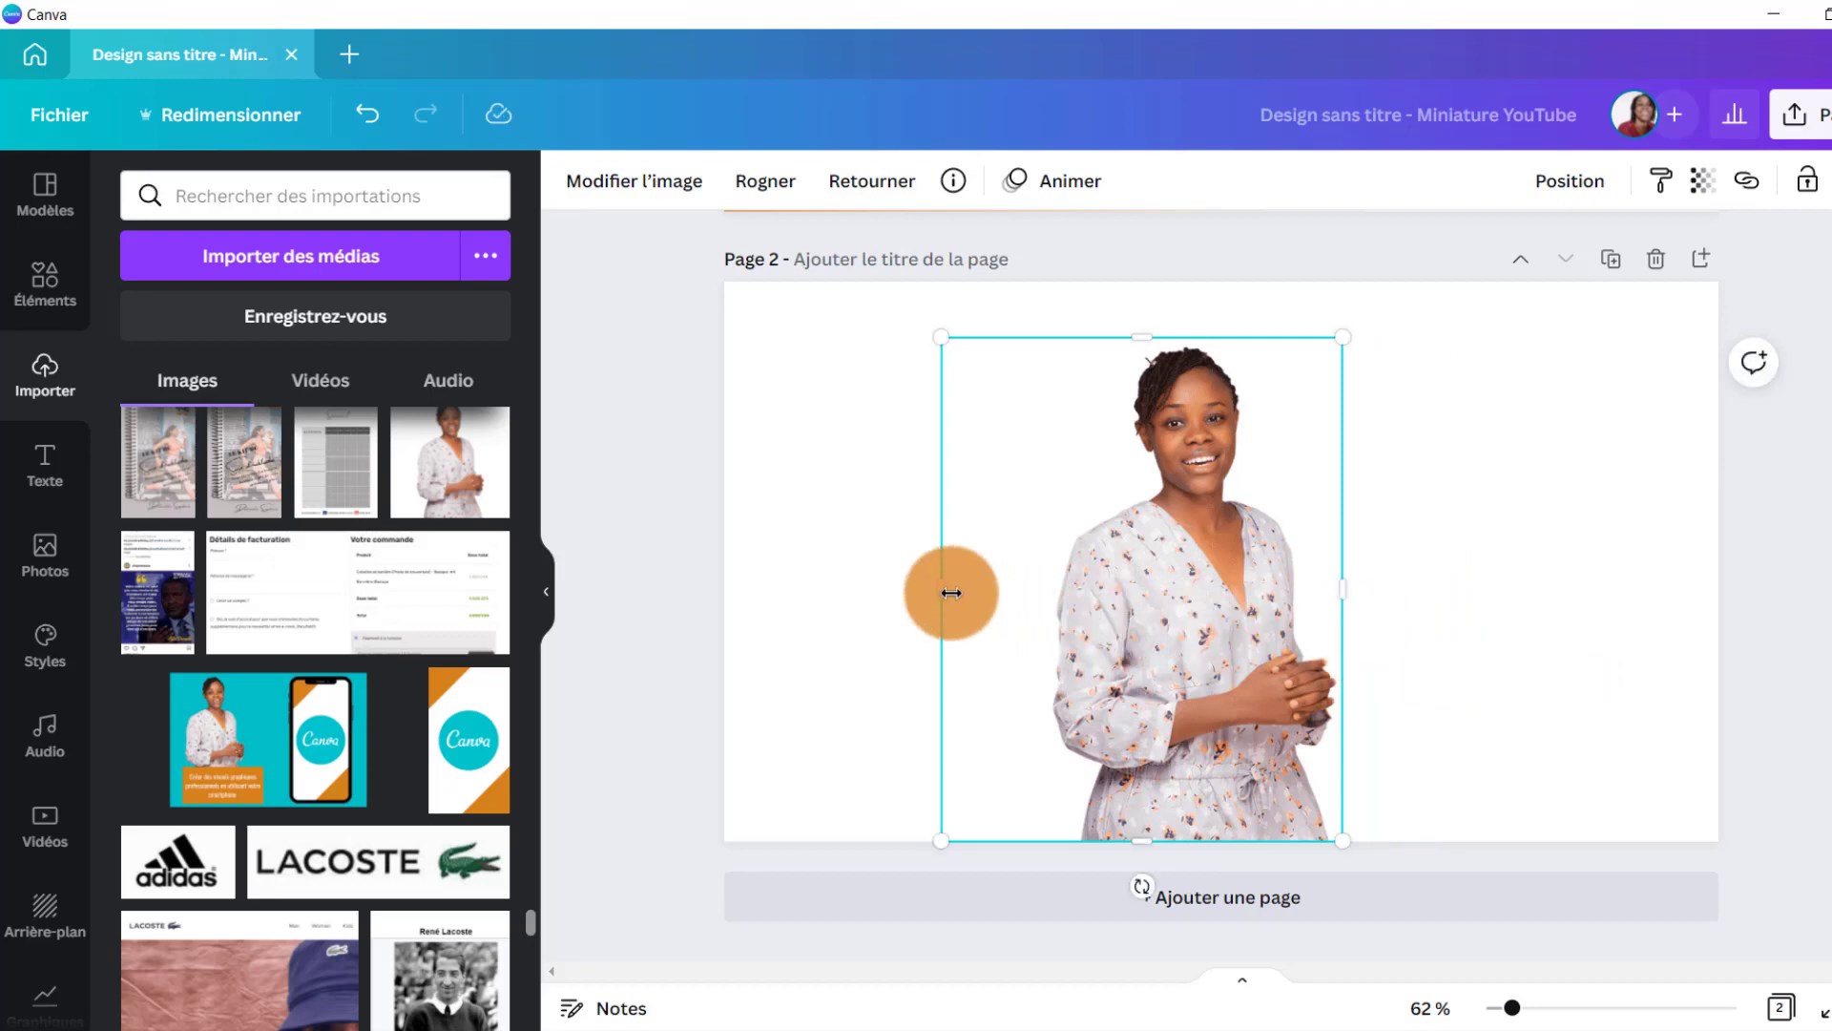
pyautogui.moveTo(944, 599); pyautogui.dragTo(1055, 609)
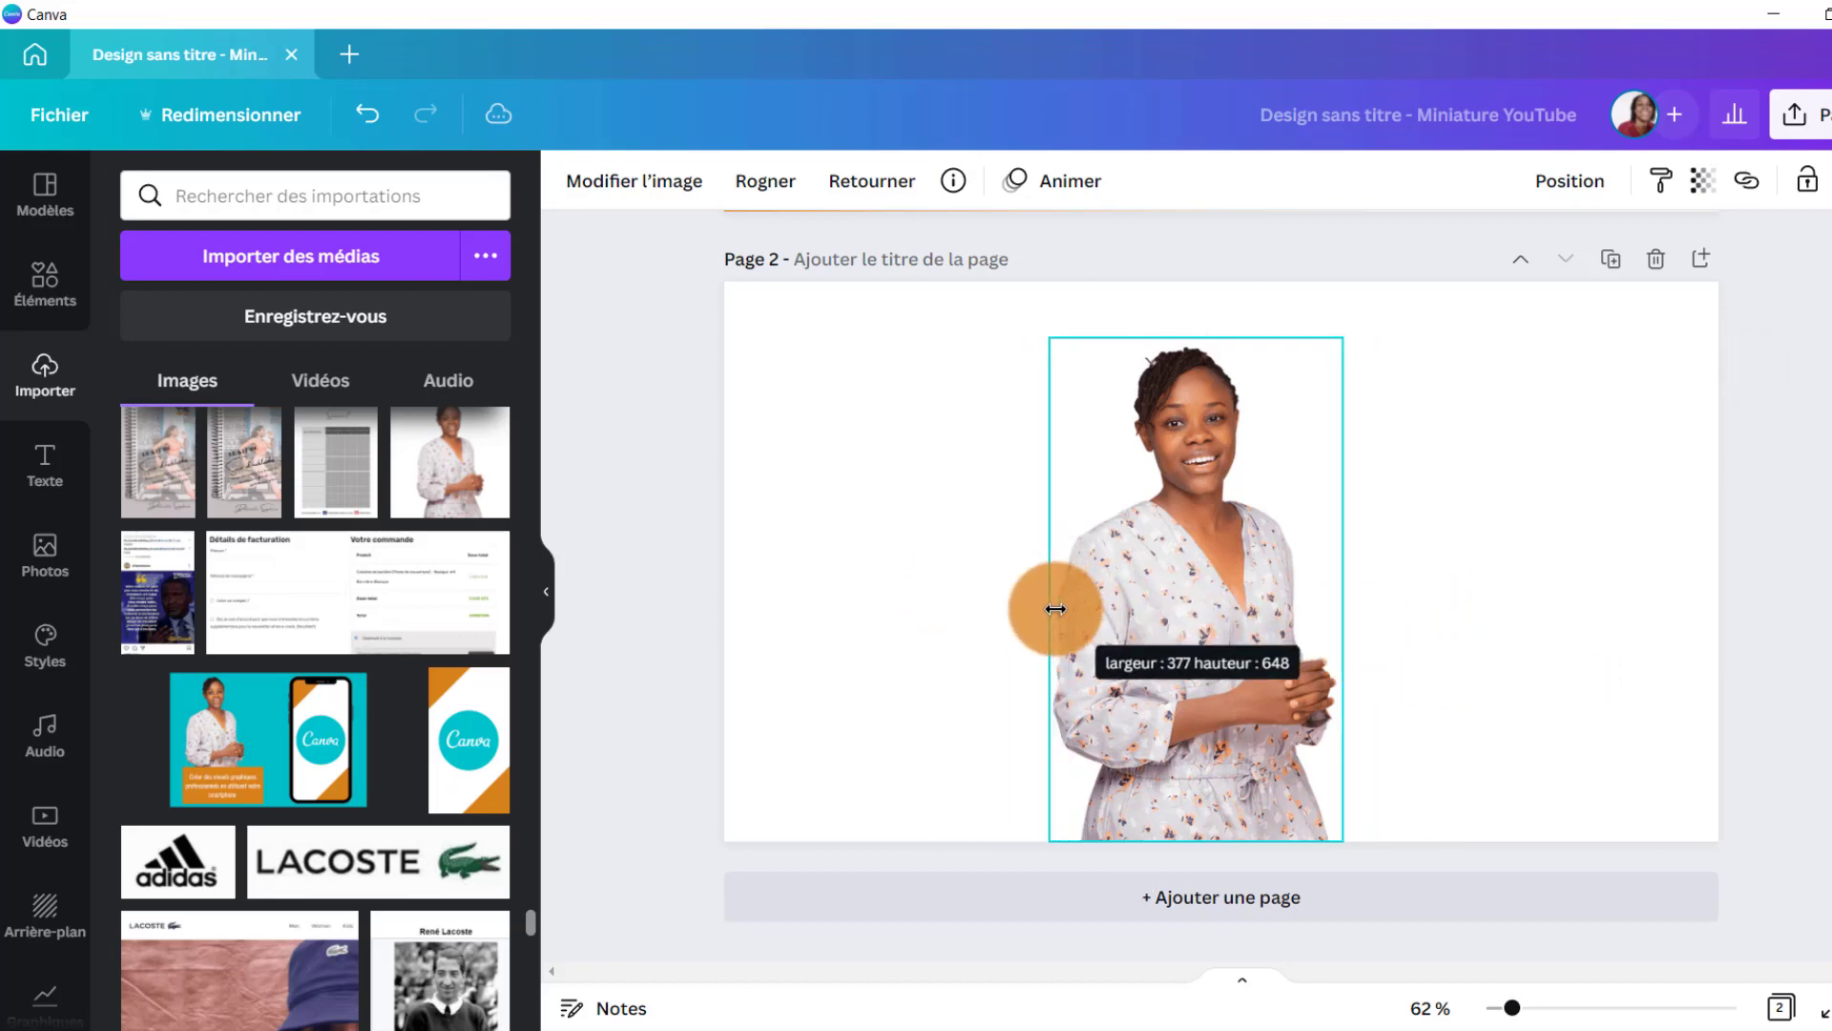
# Add the purple transparent gradient to page 2 and rotate it a quarter turn so the solid colour lies along its lower edge
pyautogui.click(45, 284)
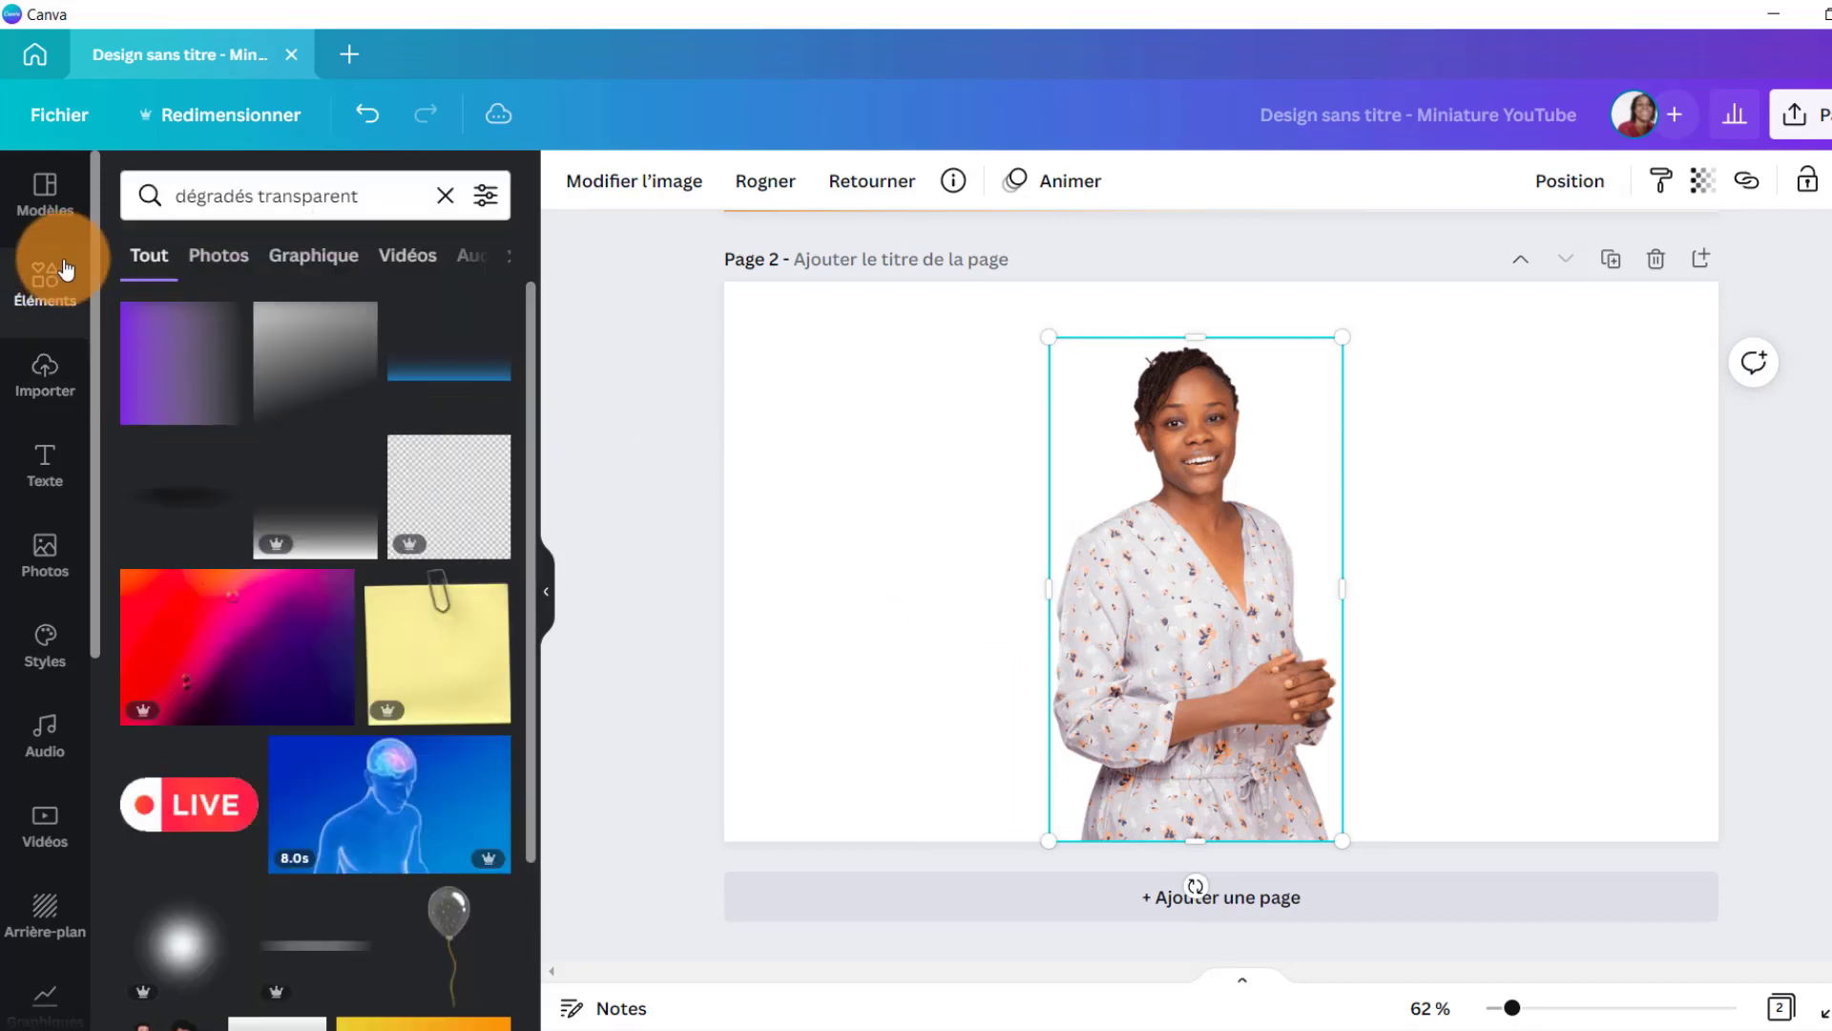
pyautogui.click(154, 385)
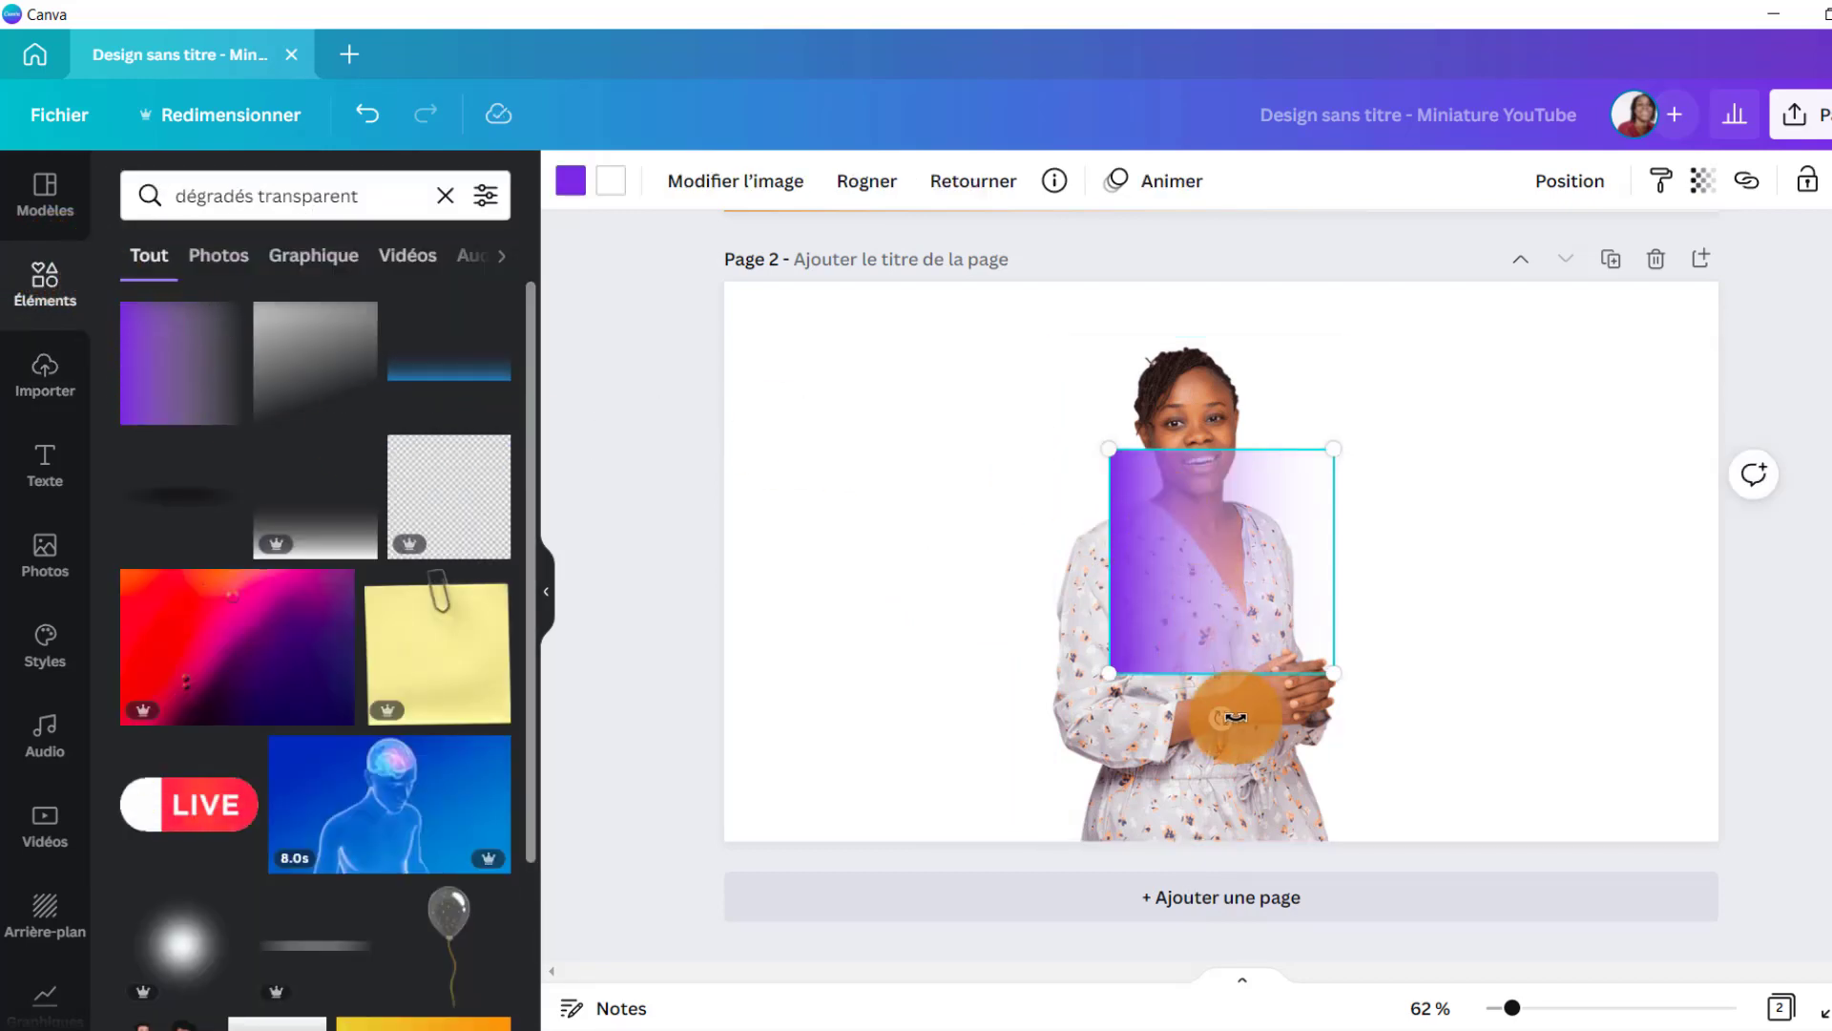
pyautogui.moveTo(1218, 717); pyautogui.dragTo(1355, 566)
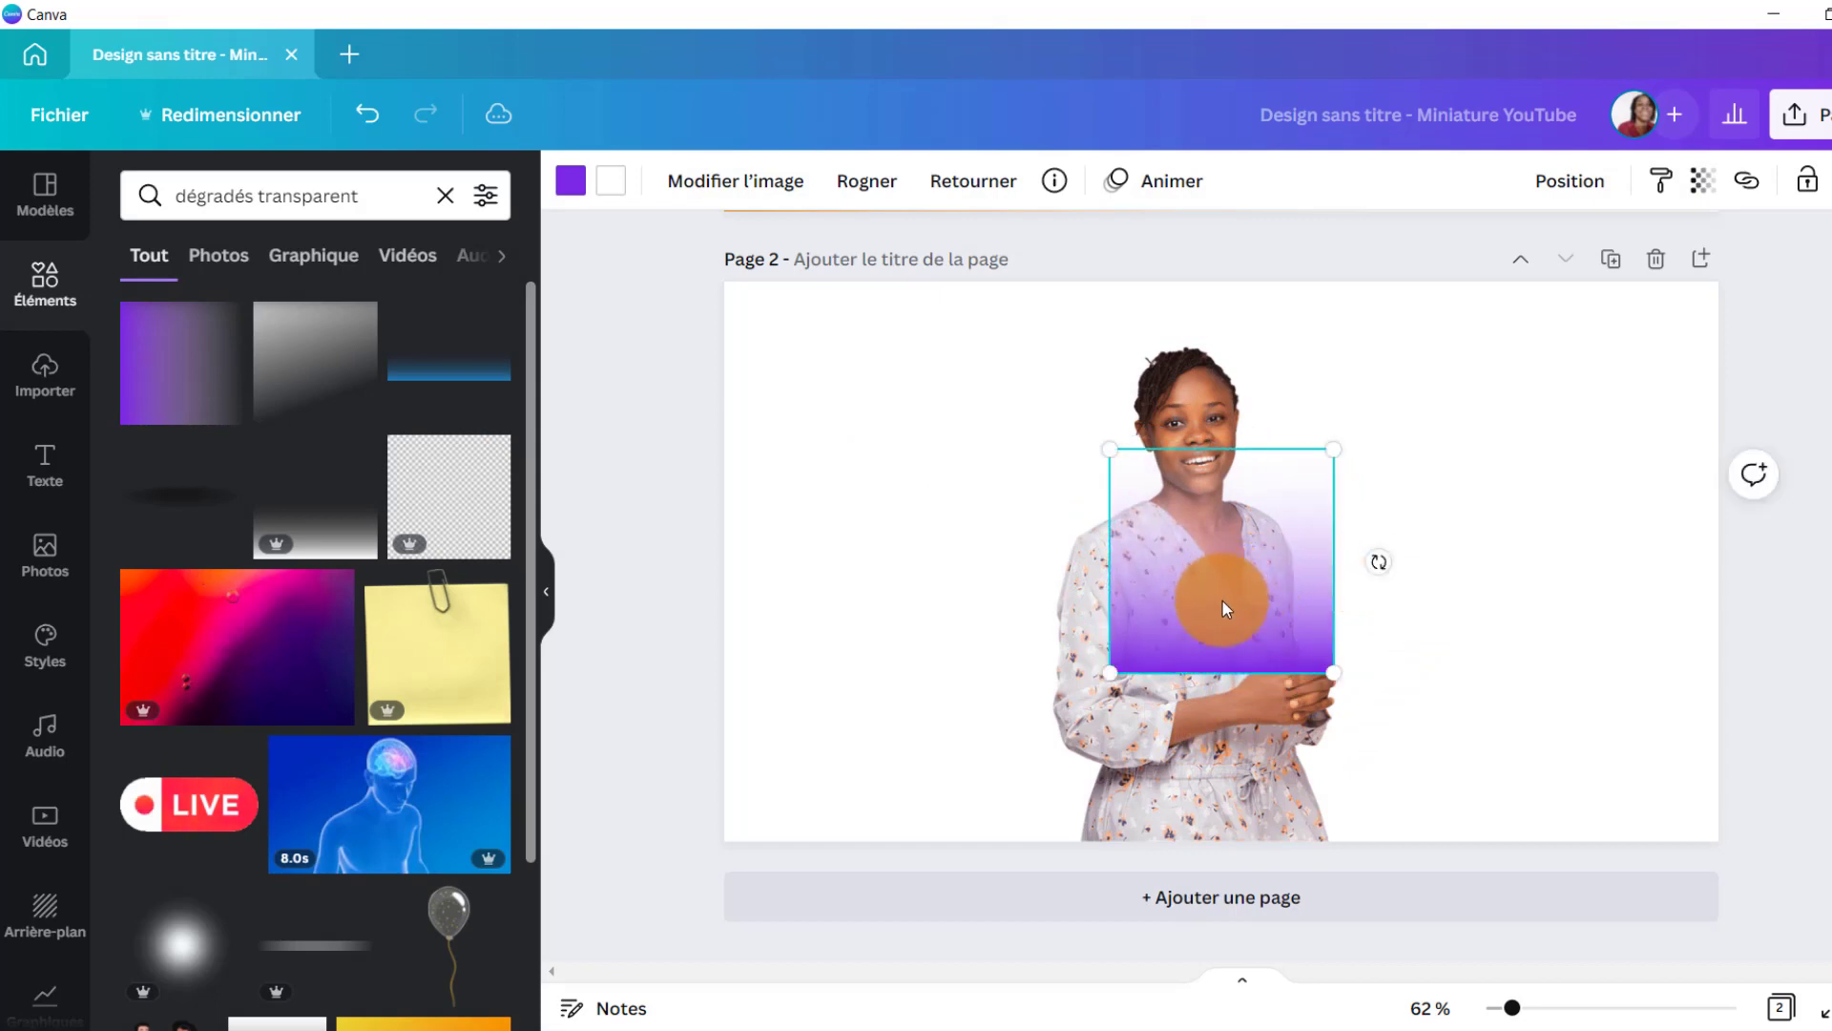
# Move the gradient to the page's lower edge and enlarge it to cover the woman's body from the shoulders down
pyautogui.moveTo(1227, 609); pyautogui.dragTo(1205, 750)
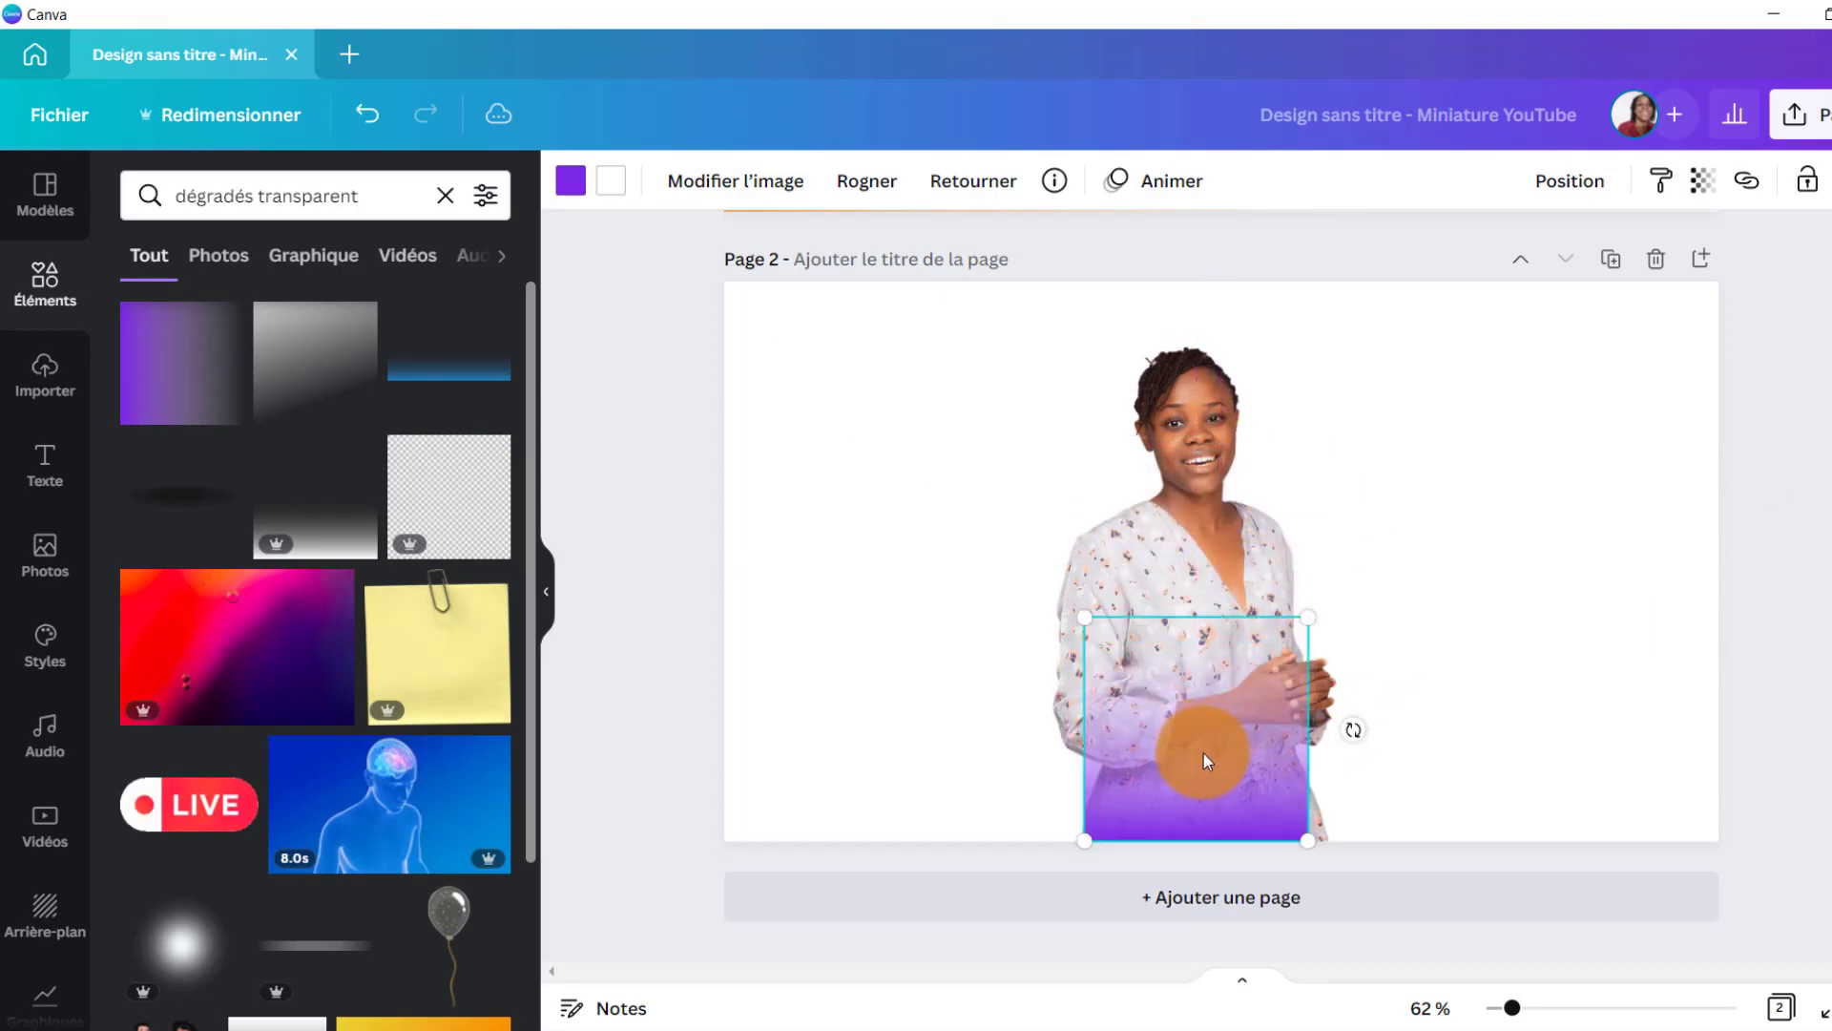
pyautogui.moveTo(1313, 614); pyautogui.dragTo(1371, 556)
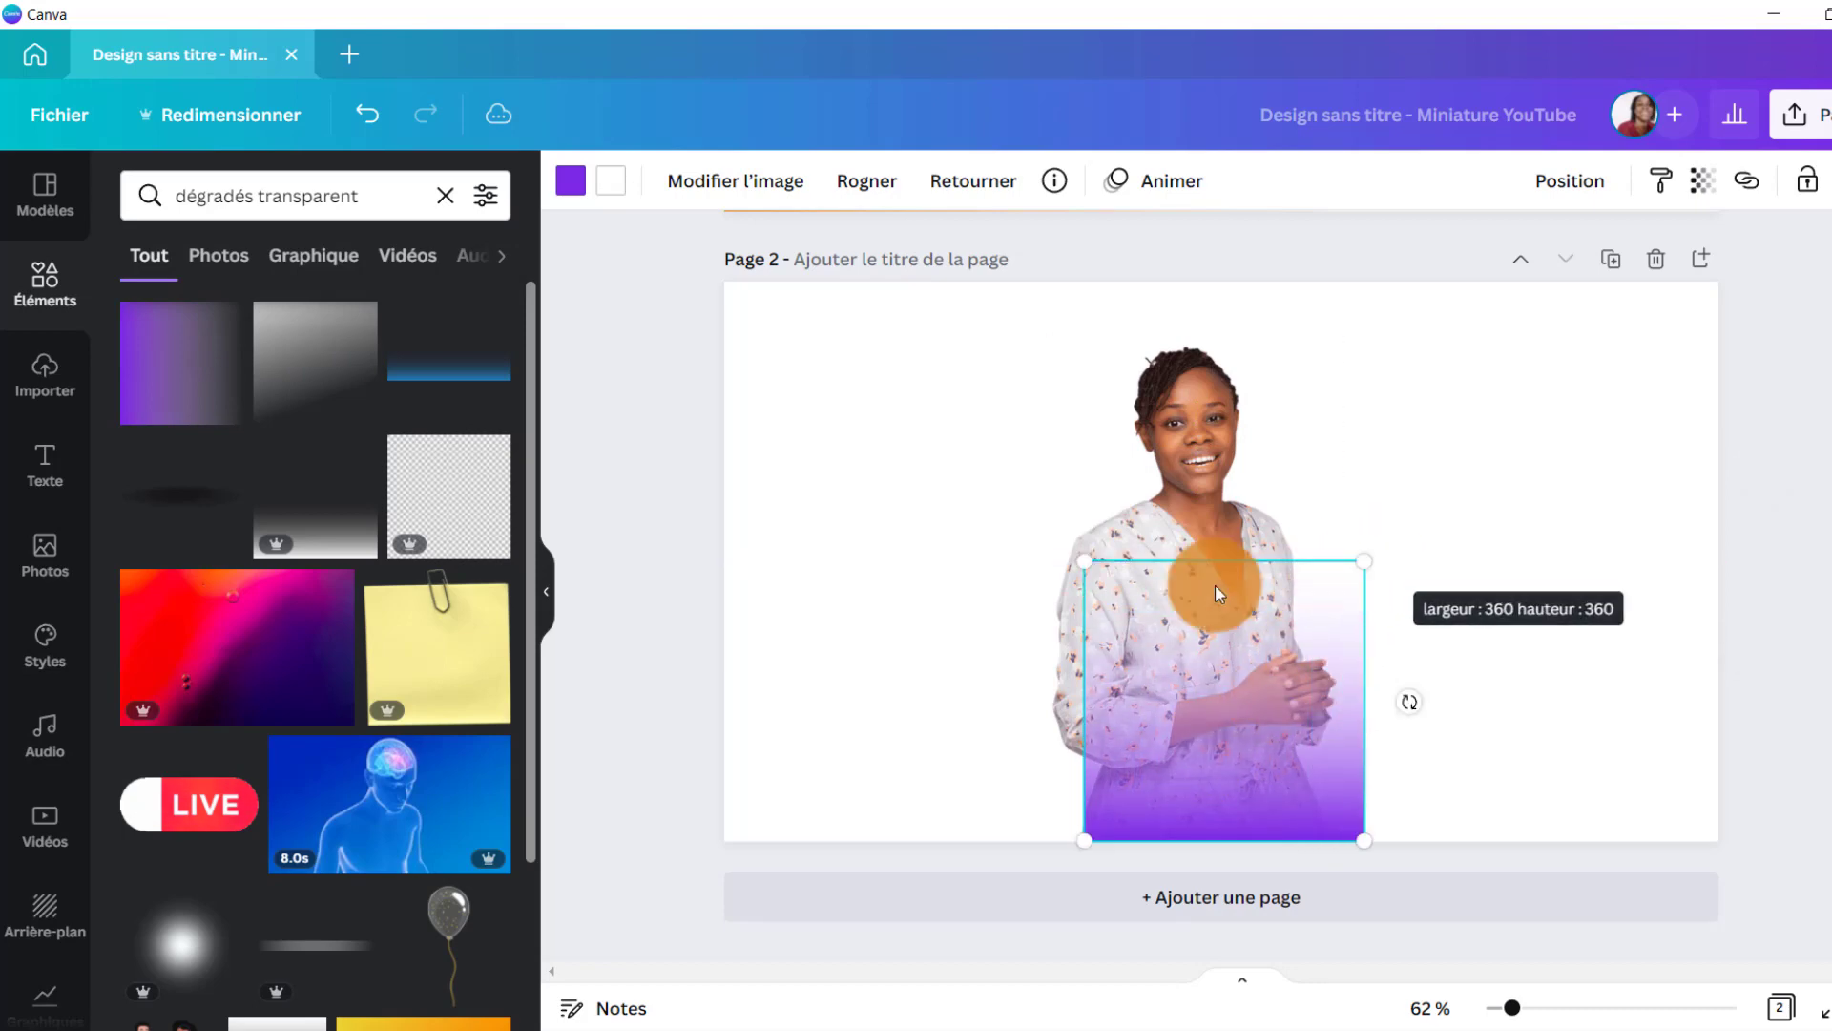
pyautogui.moveTo(1084, 561); pyautogui.dragTo(1022, 531)
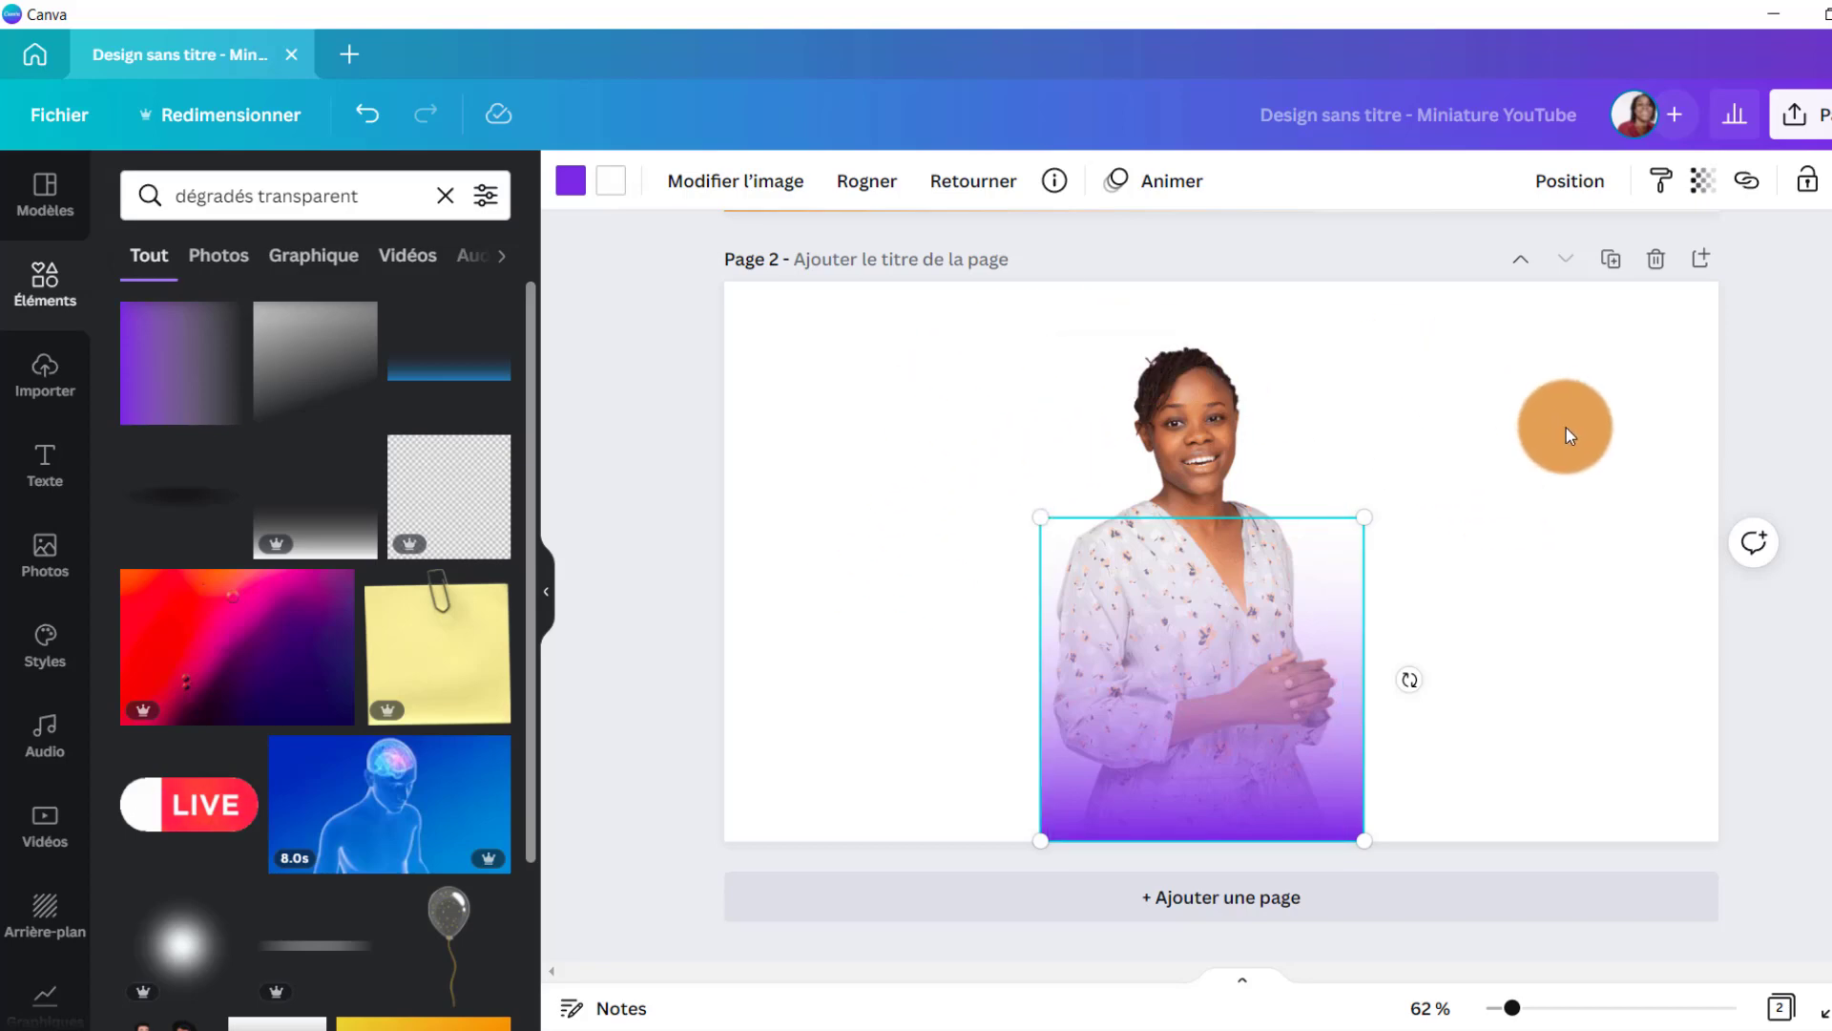
# Change the gradient's purple to the near-white tone from the photo colours and deselect it
pyautogui.click(570, 181)
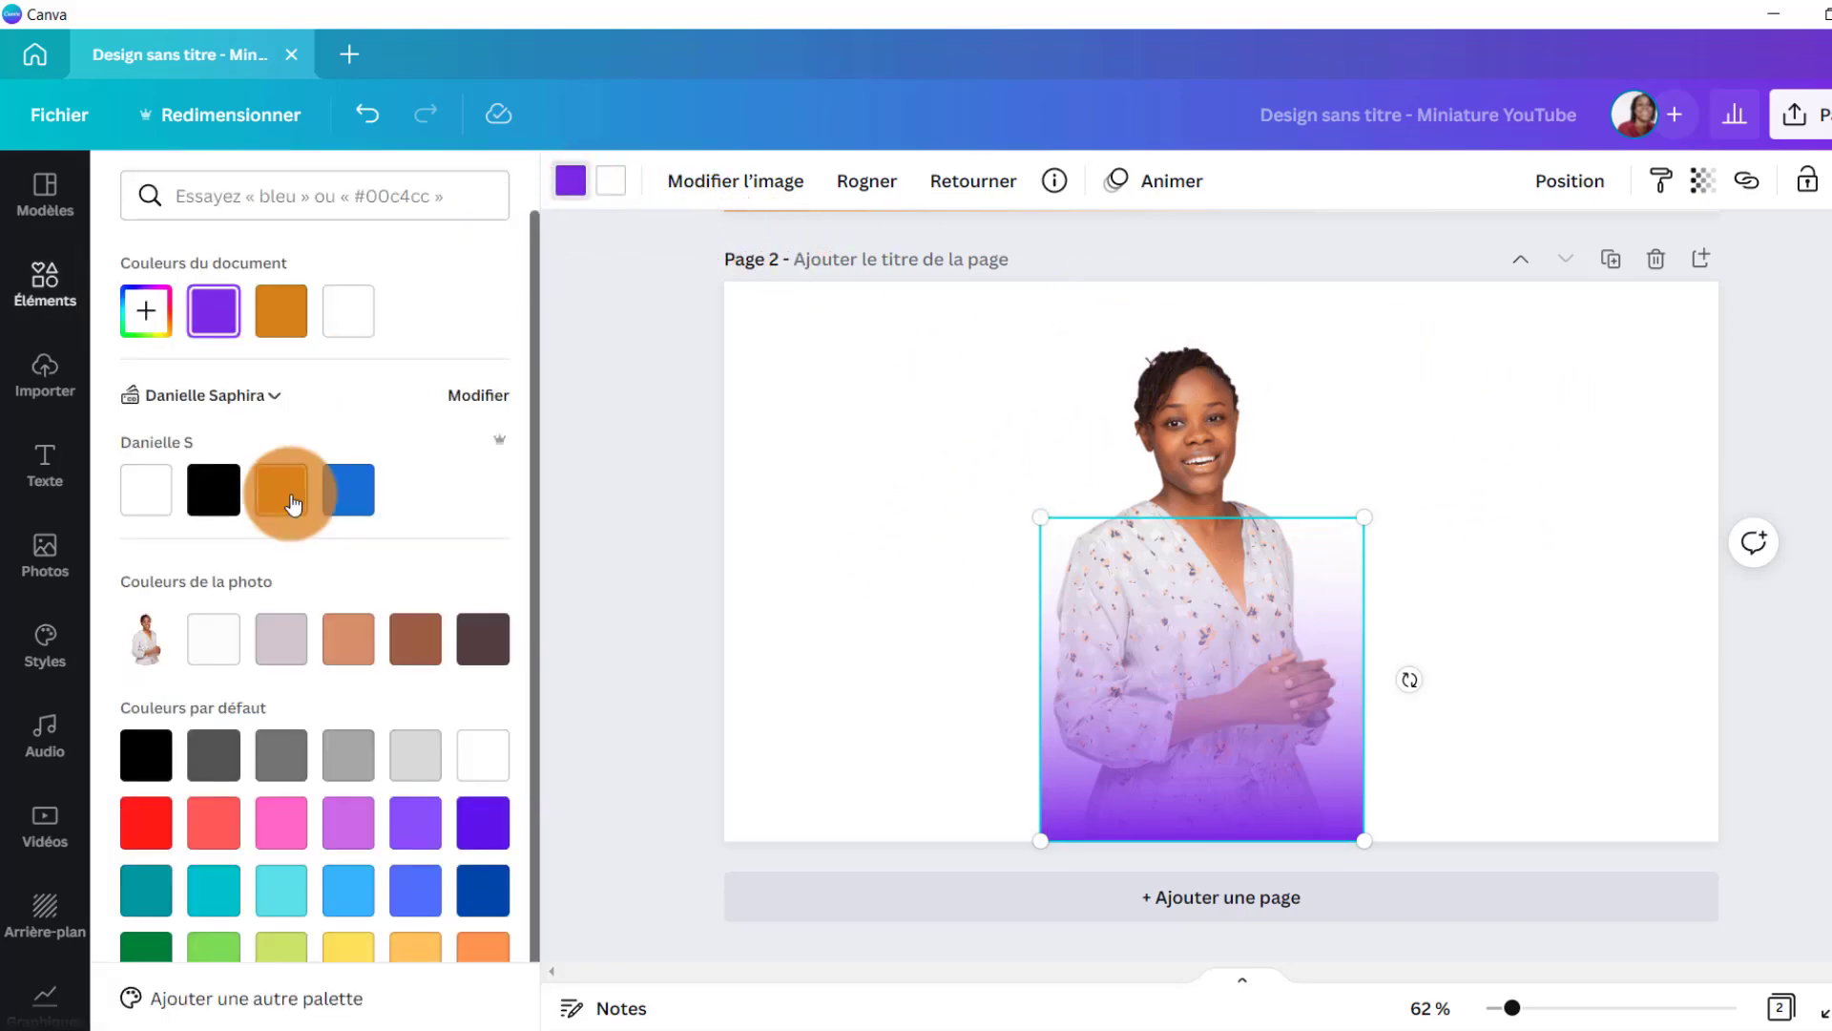
pyautogui.click(213, 652)
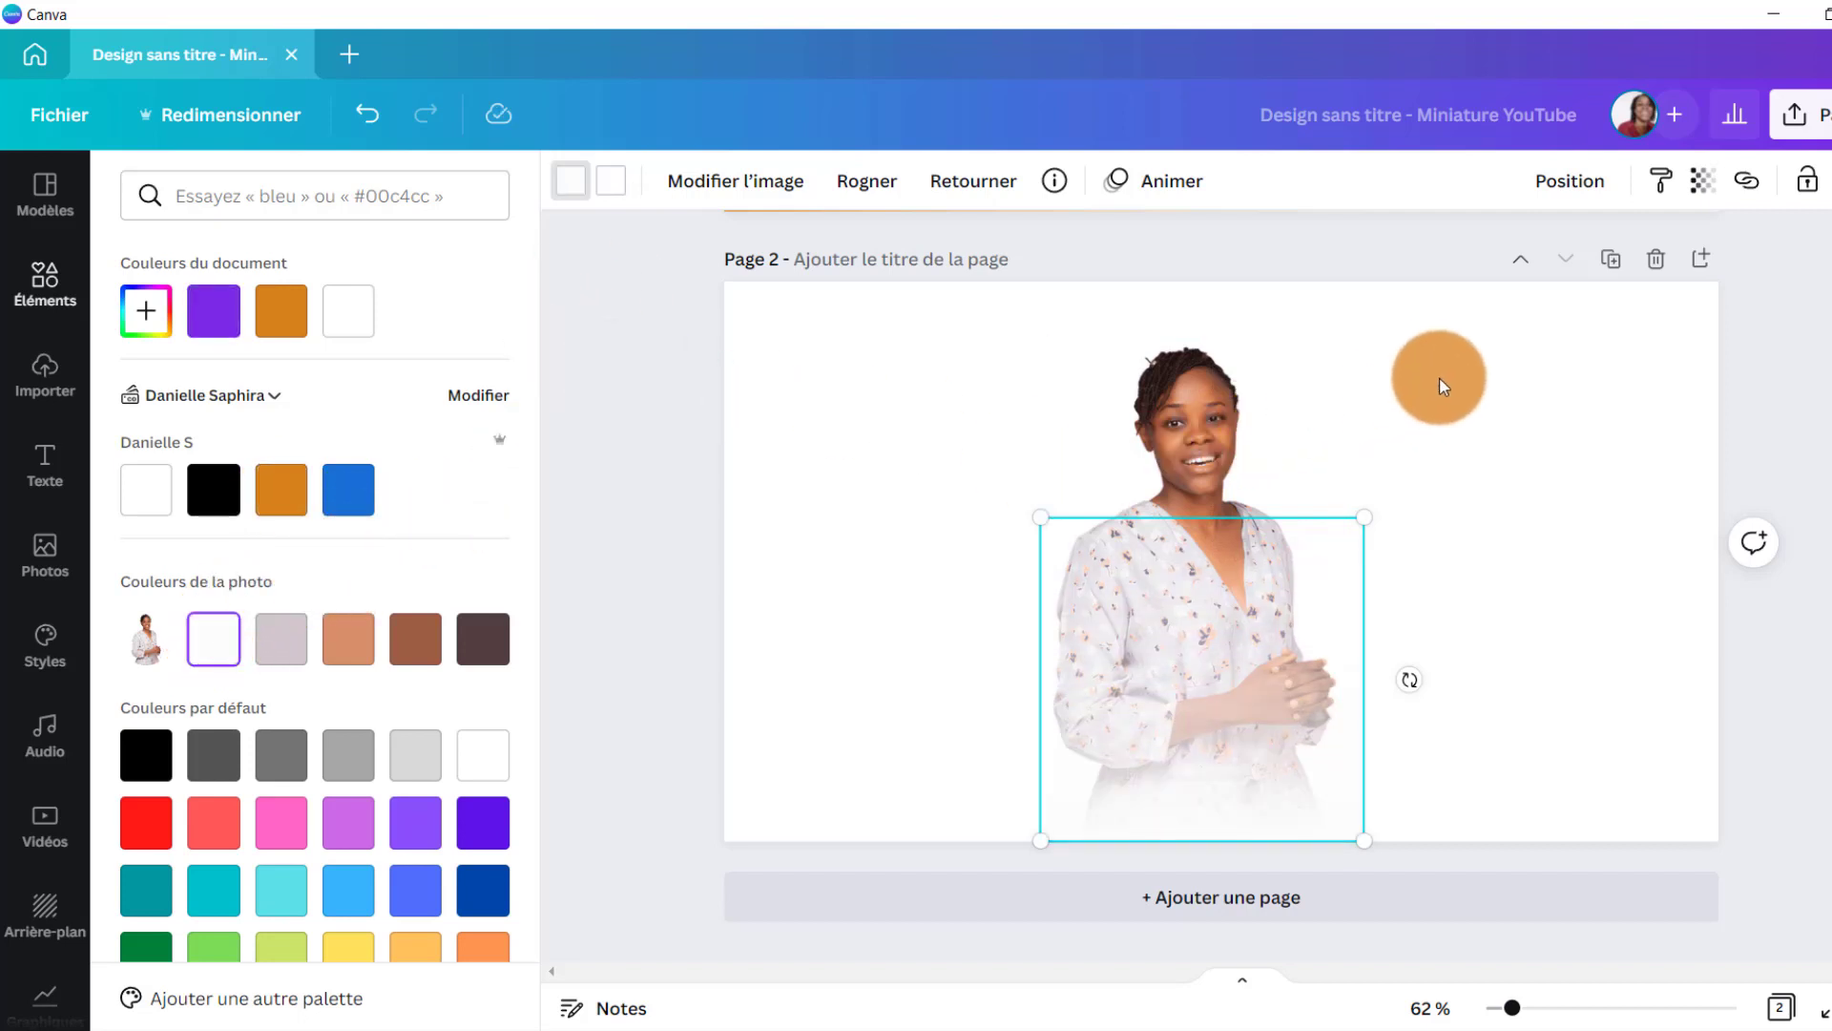
pyautogui.click(1443, 381)
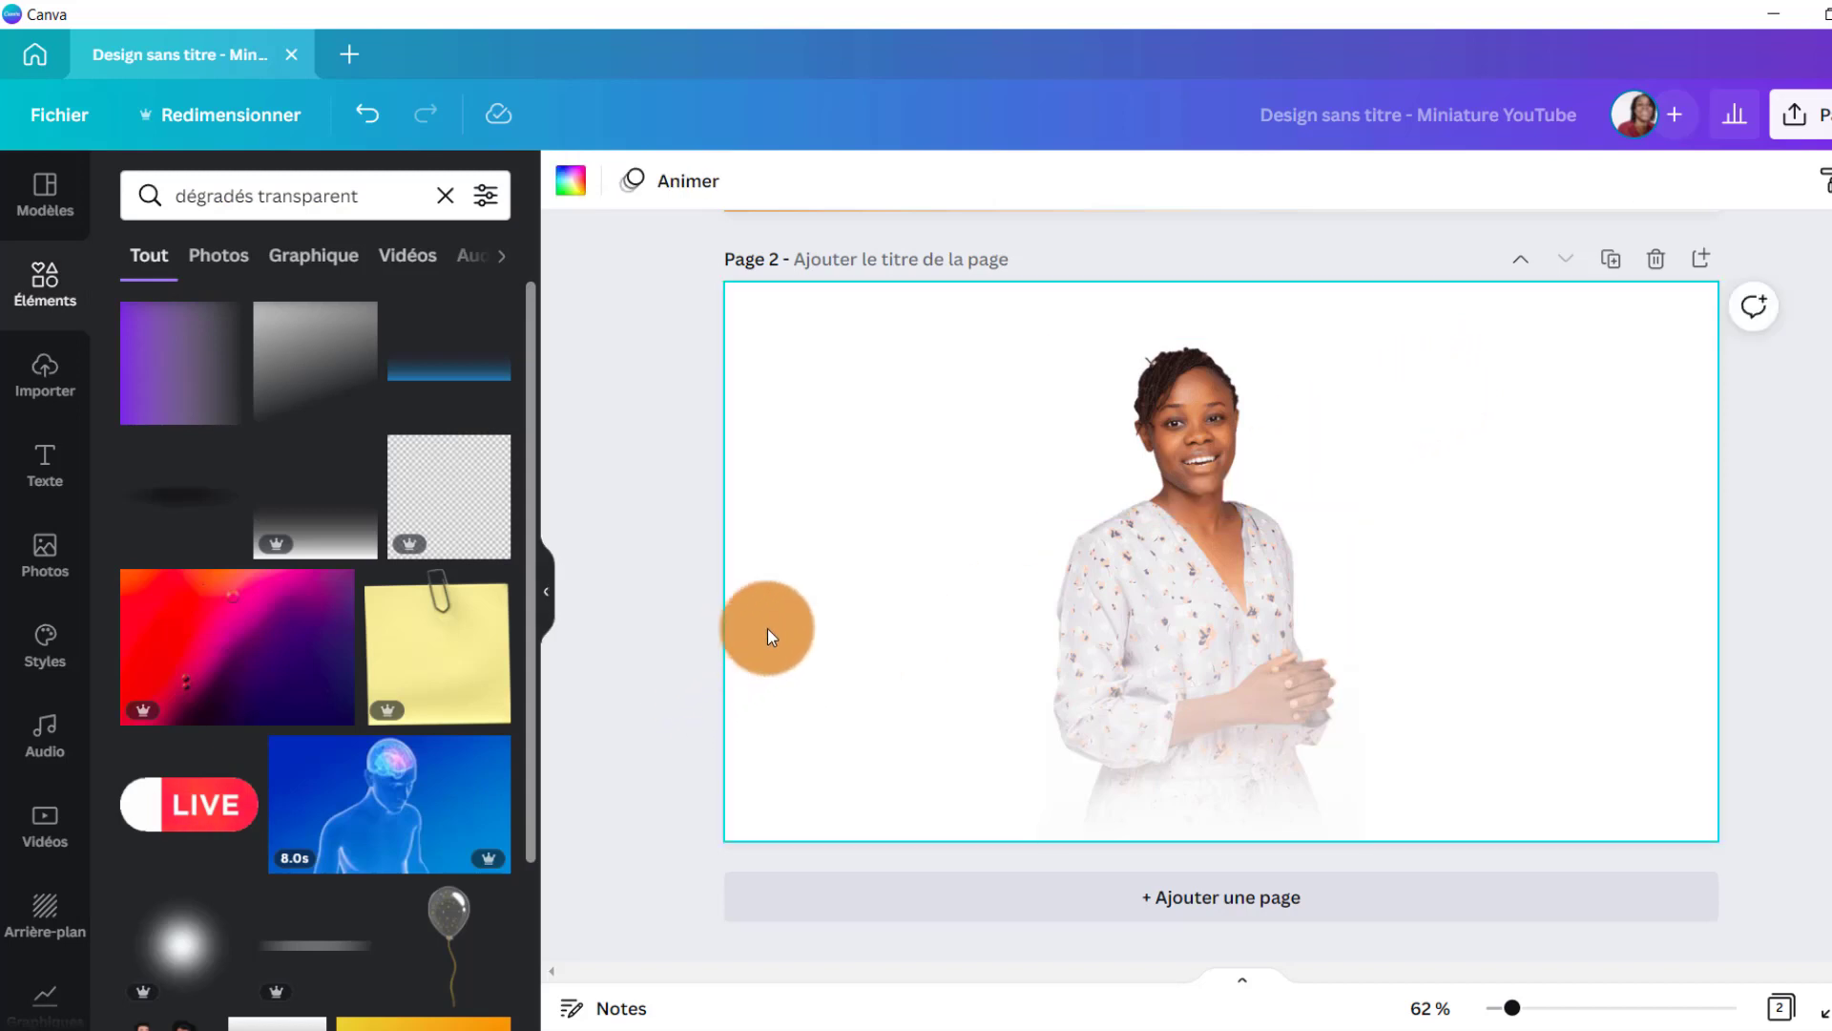
# Recolour the gradient over the woman's body with the reddish-brown tone from the photo colours and deselect it
pyautogui.click(1074, 789)
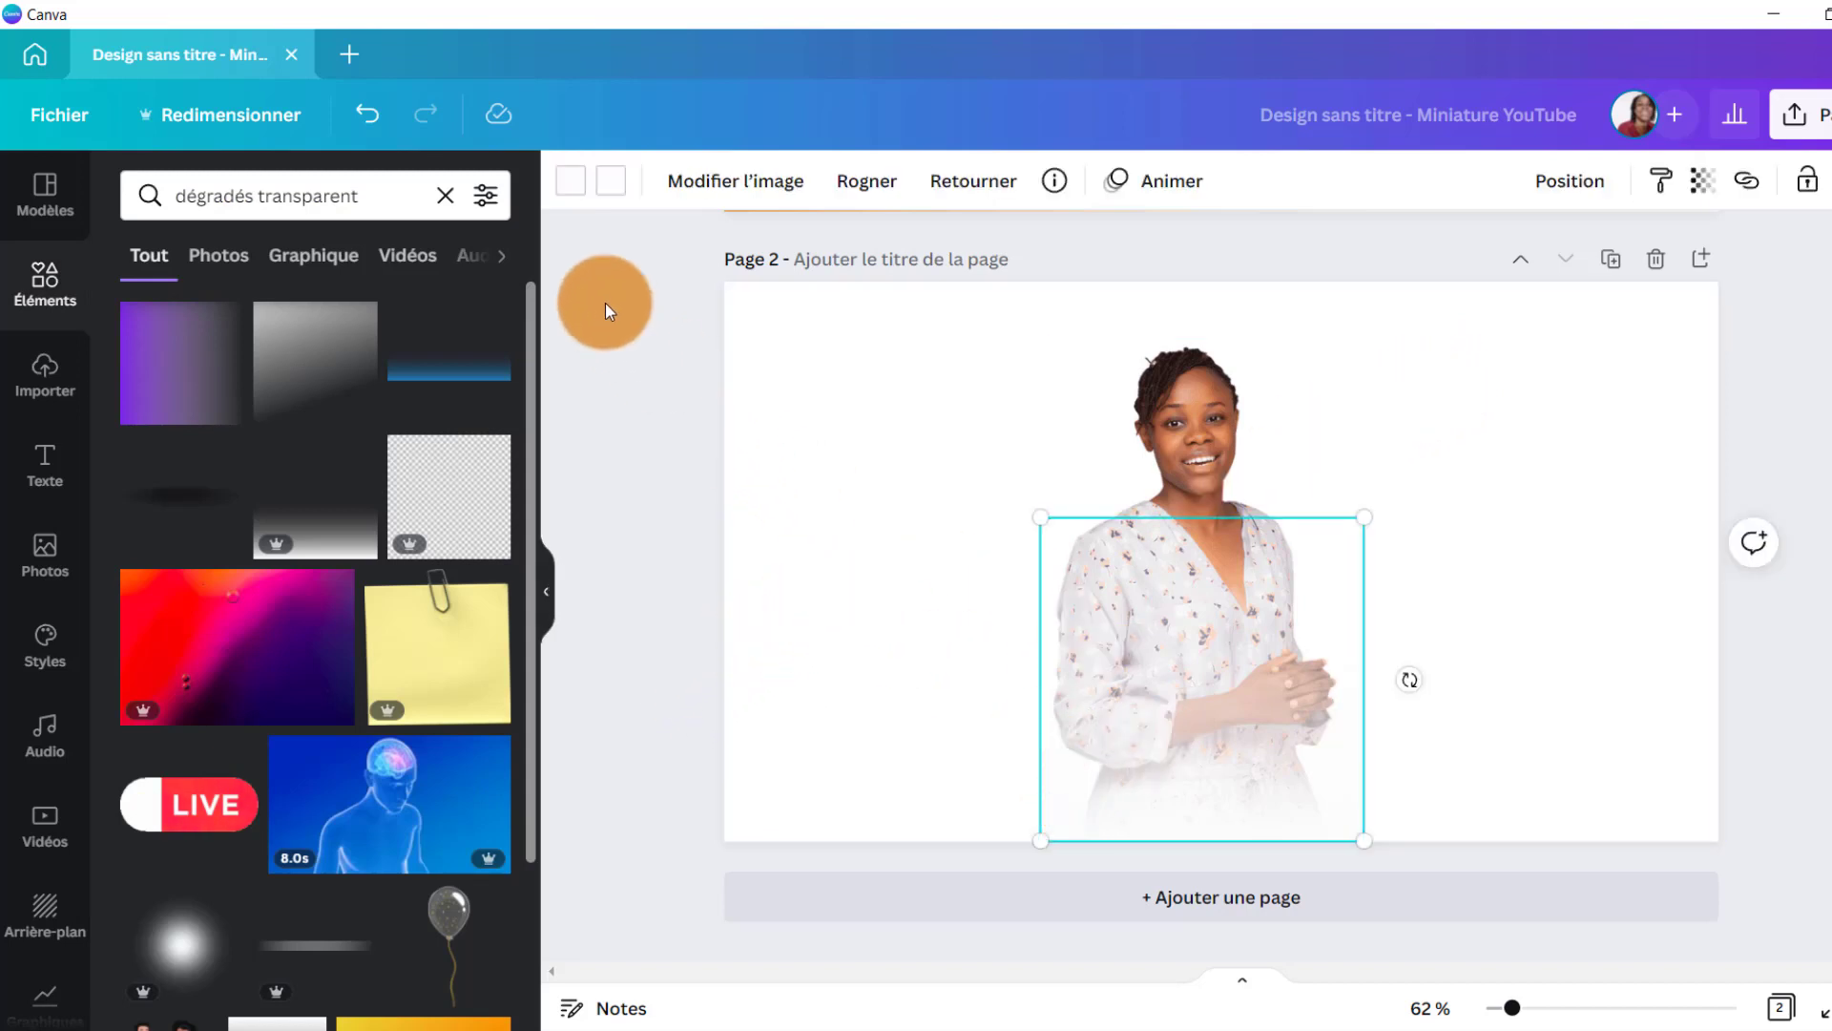
pyautogui.click(573, 191)
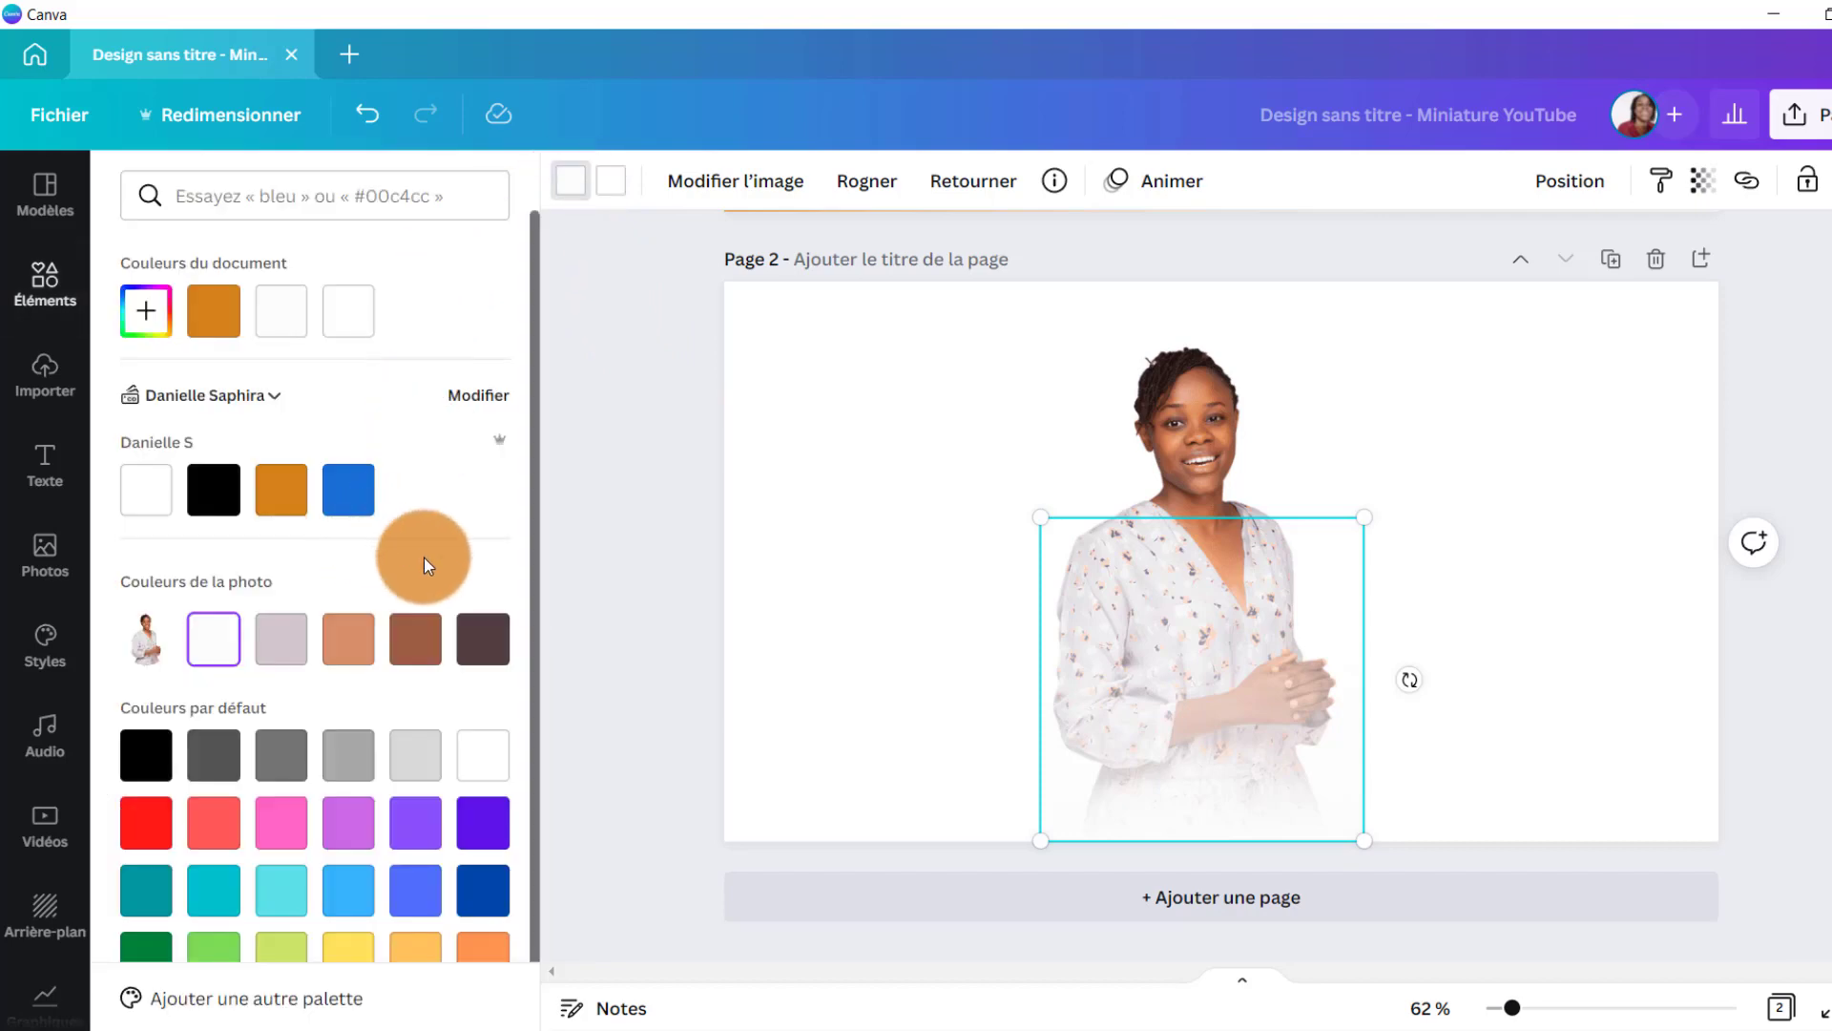
pyautogui.click(420, 637)
pyautogui.click(1504, 402)
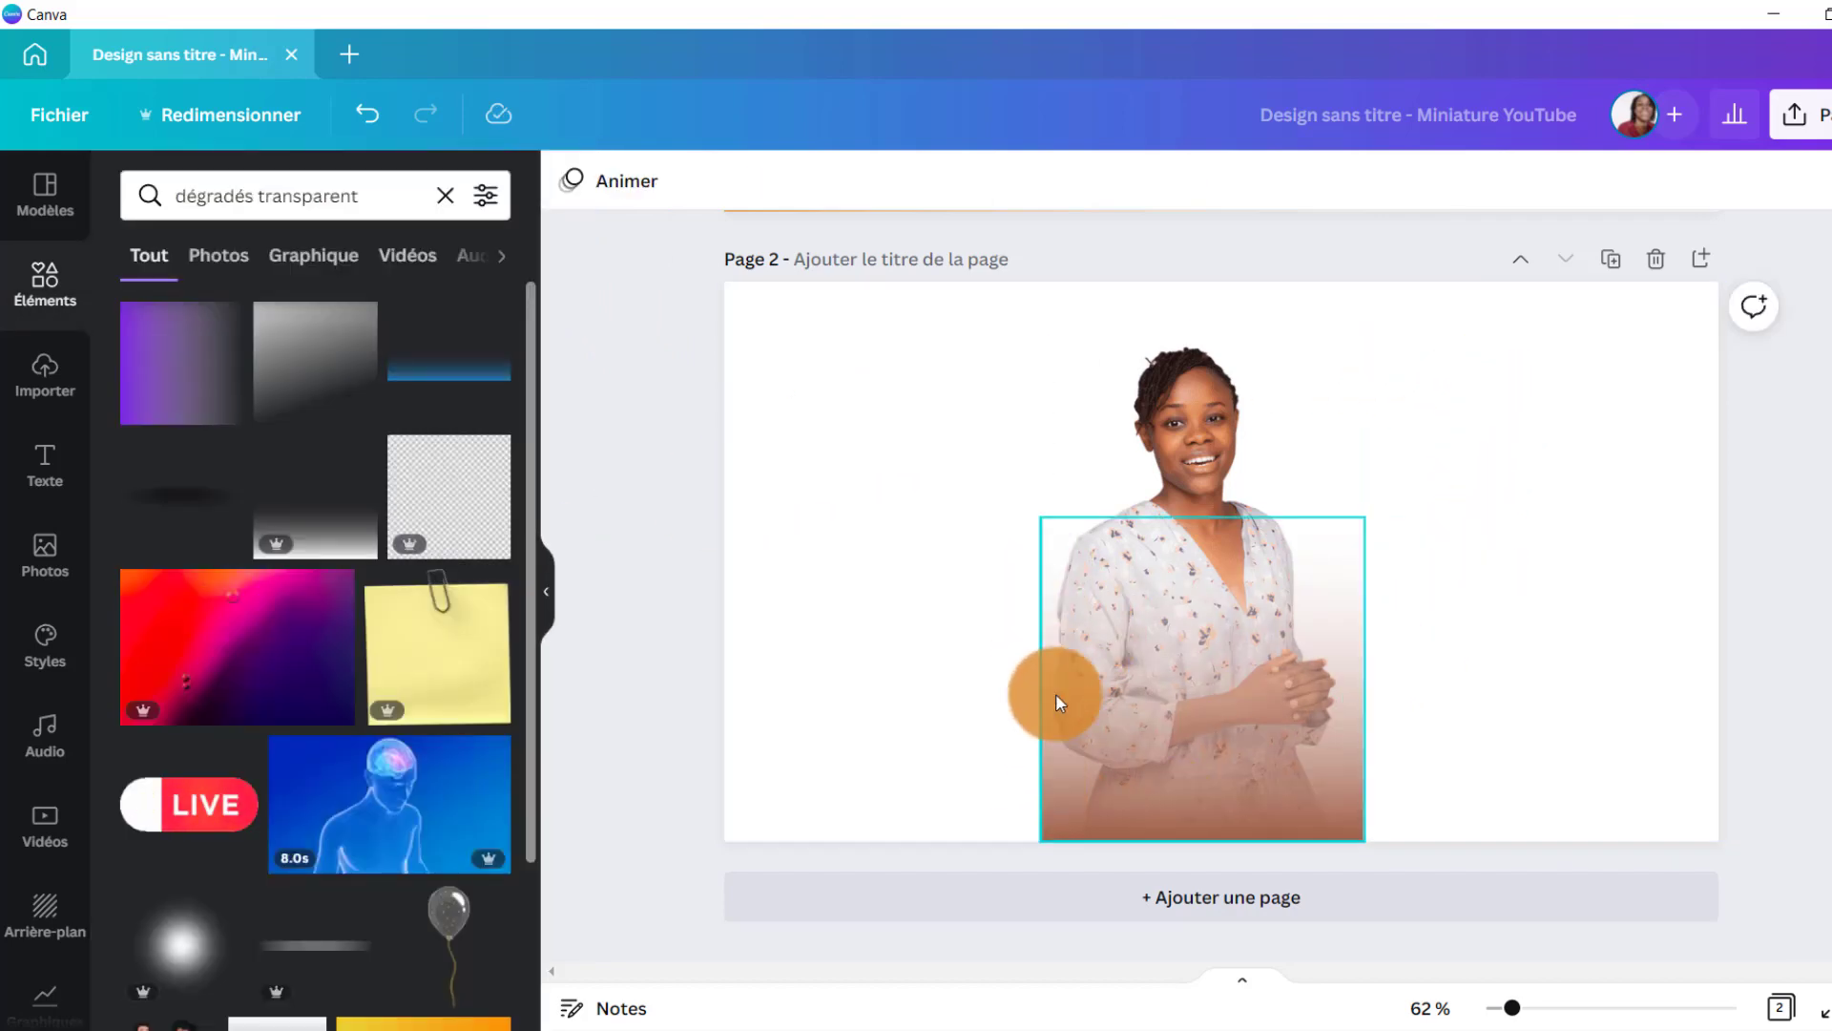
pyautogui.click(1583, 529)
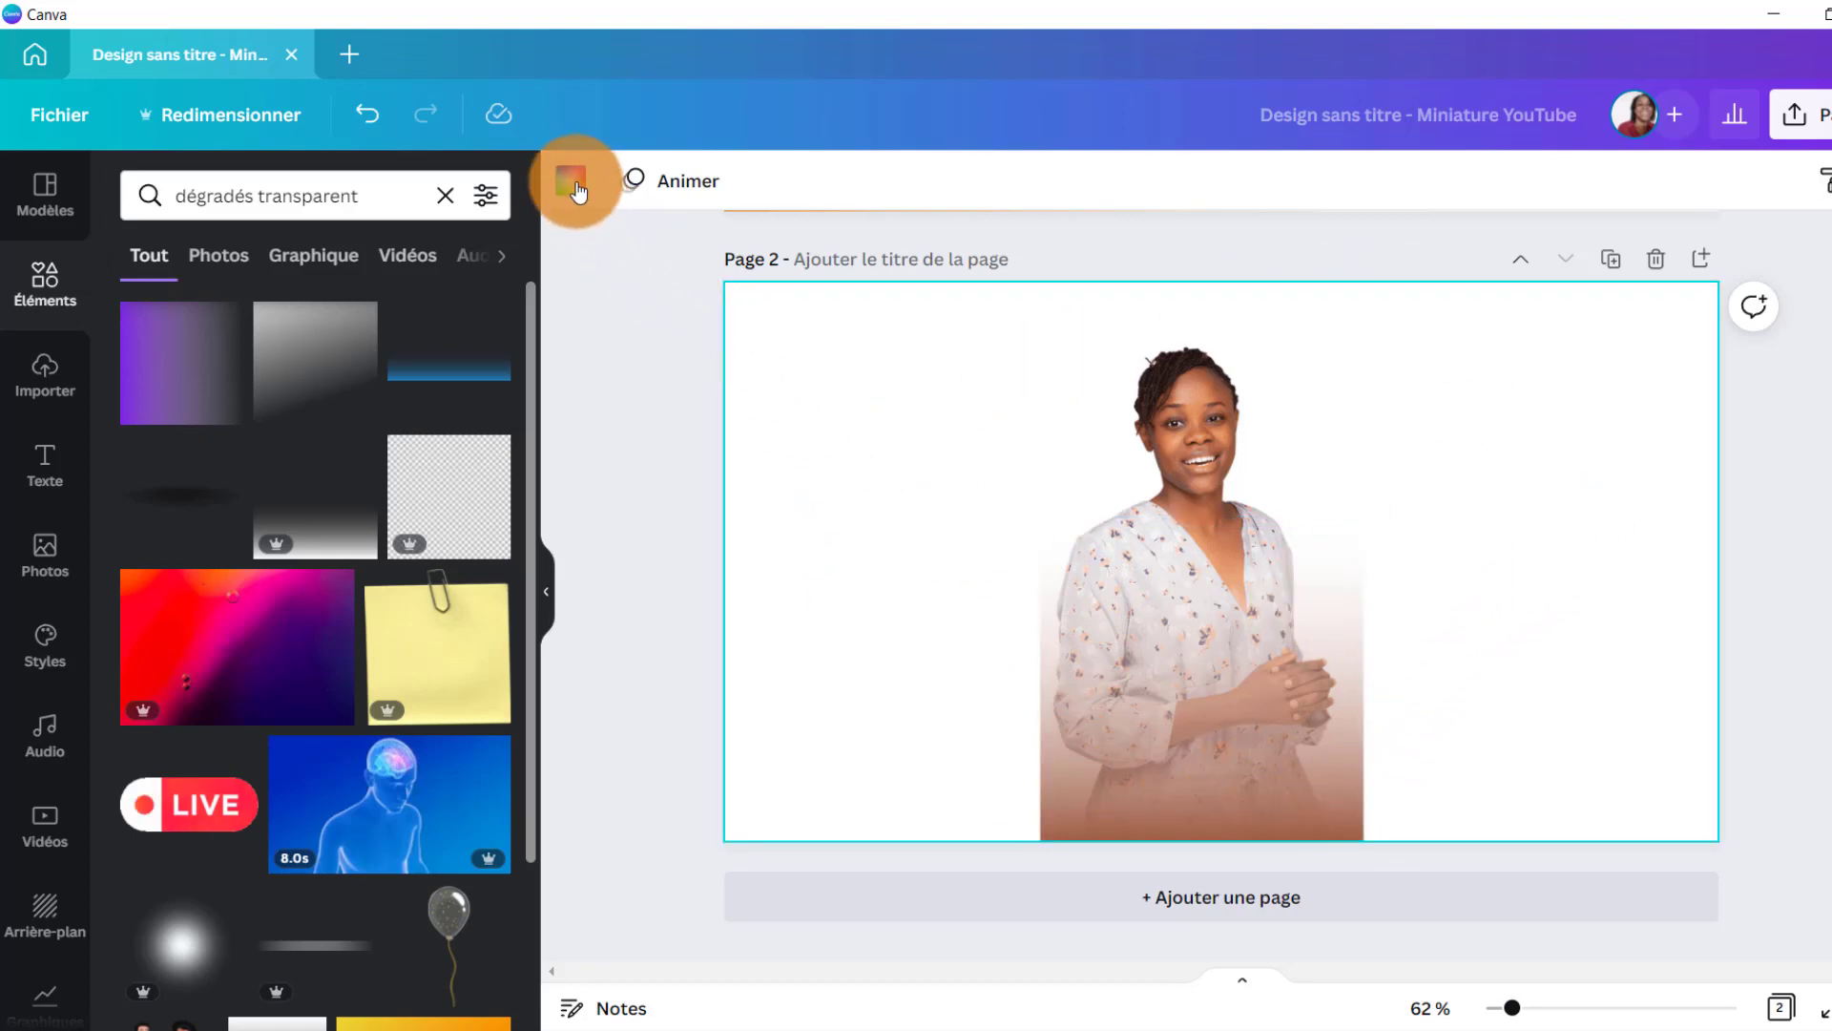
# Recolour the gradient over the woman's body on page 2 with the near-white tone from the photo colours
pyautogui.click(1085, 599)
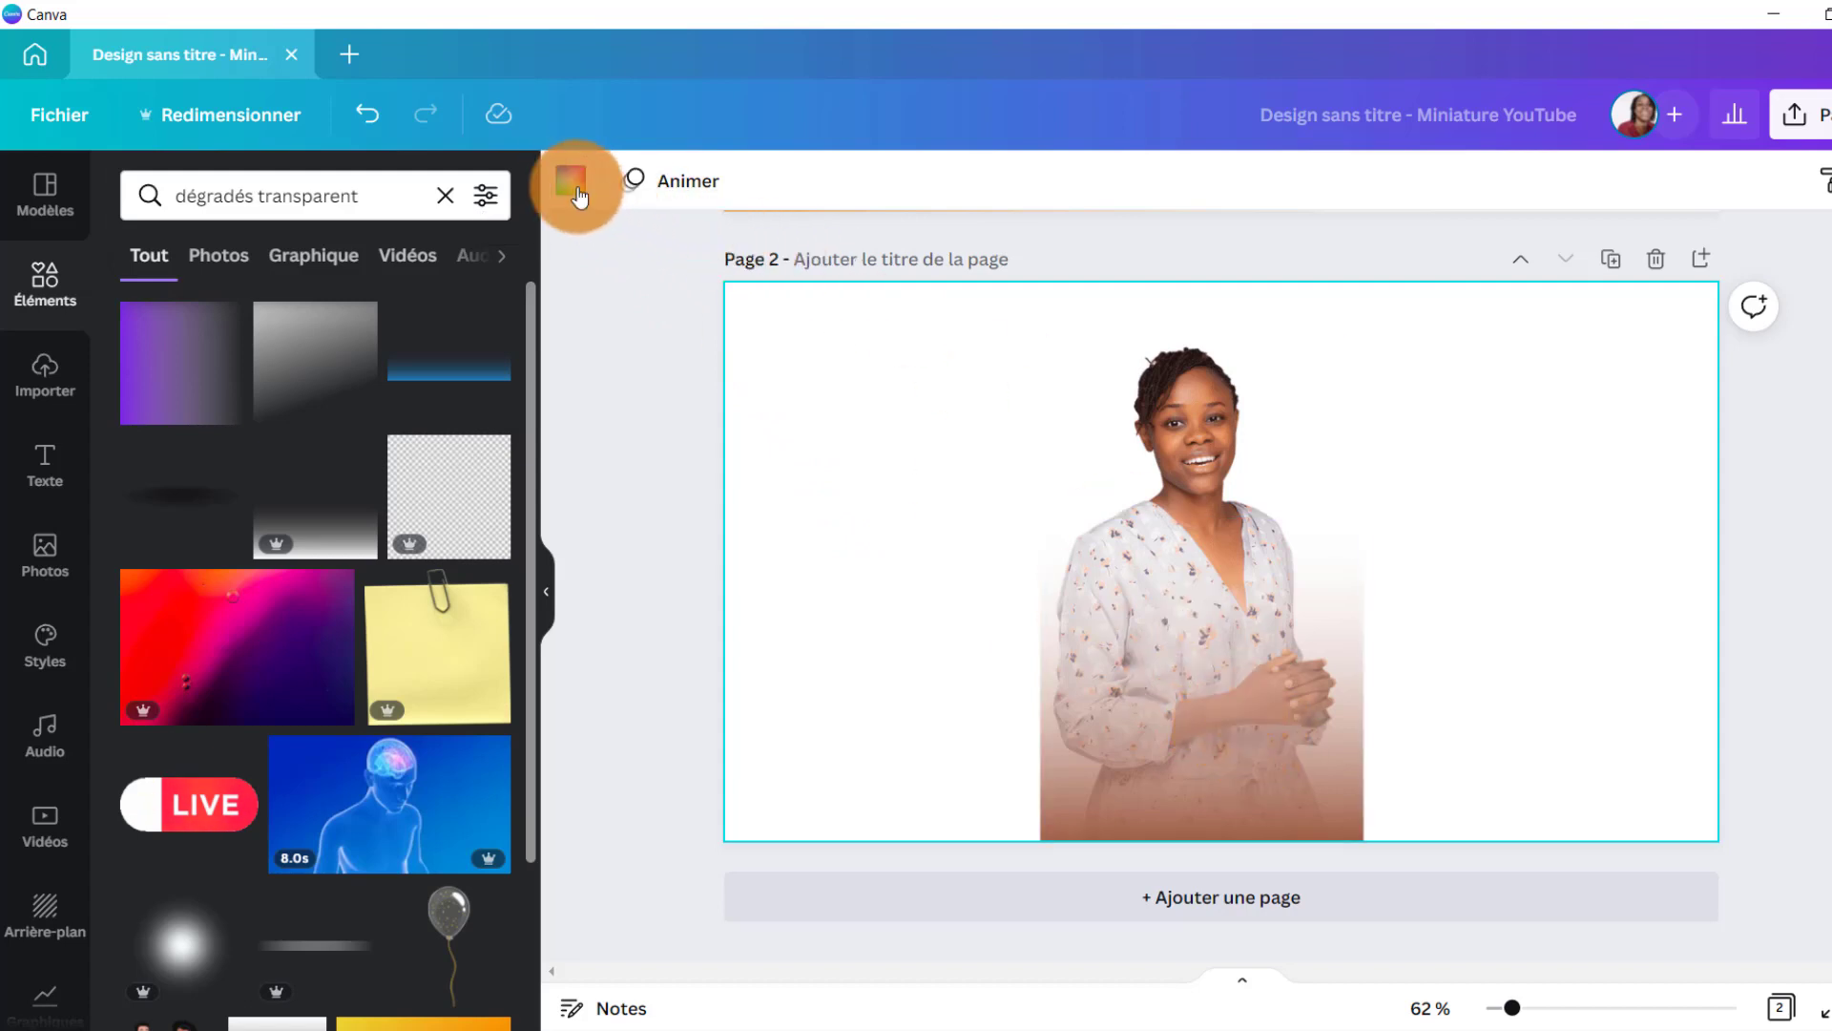
pyautogui.click(577, 193)
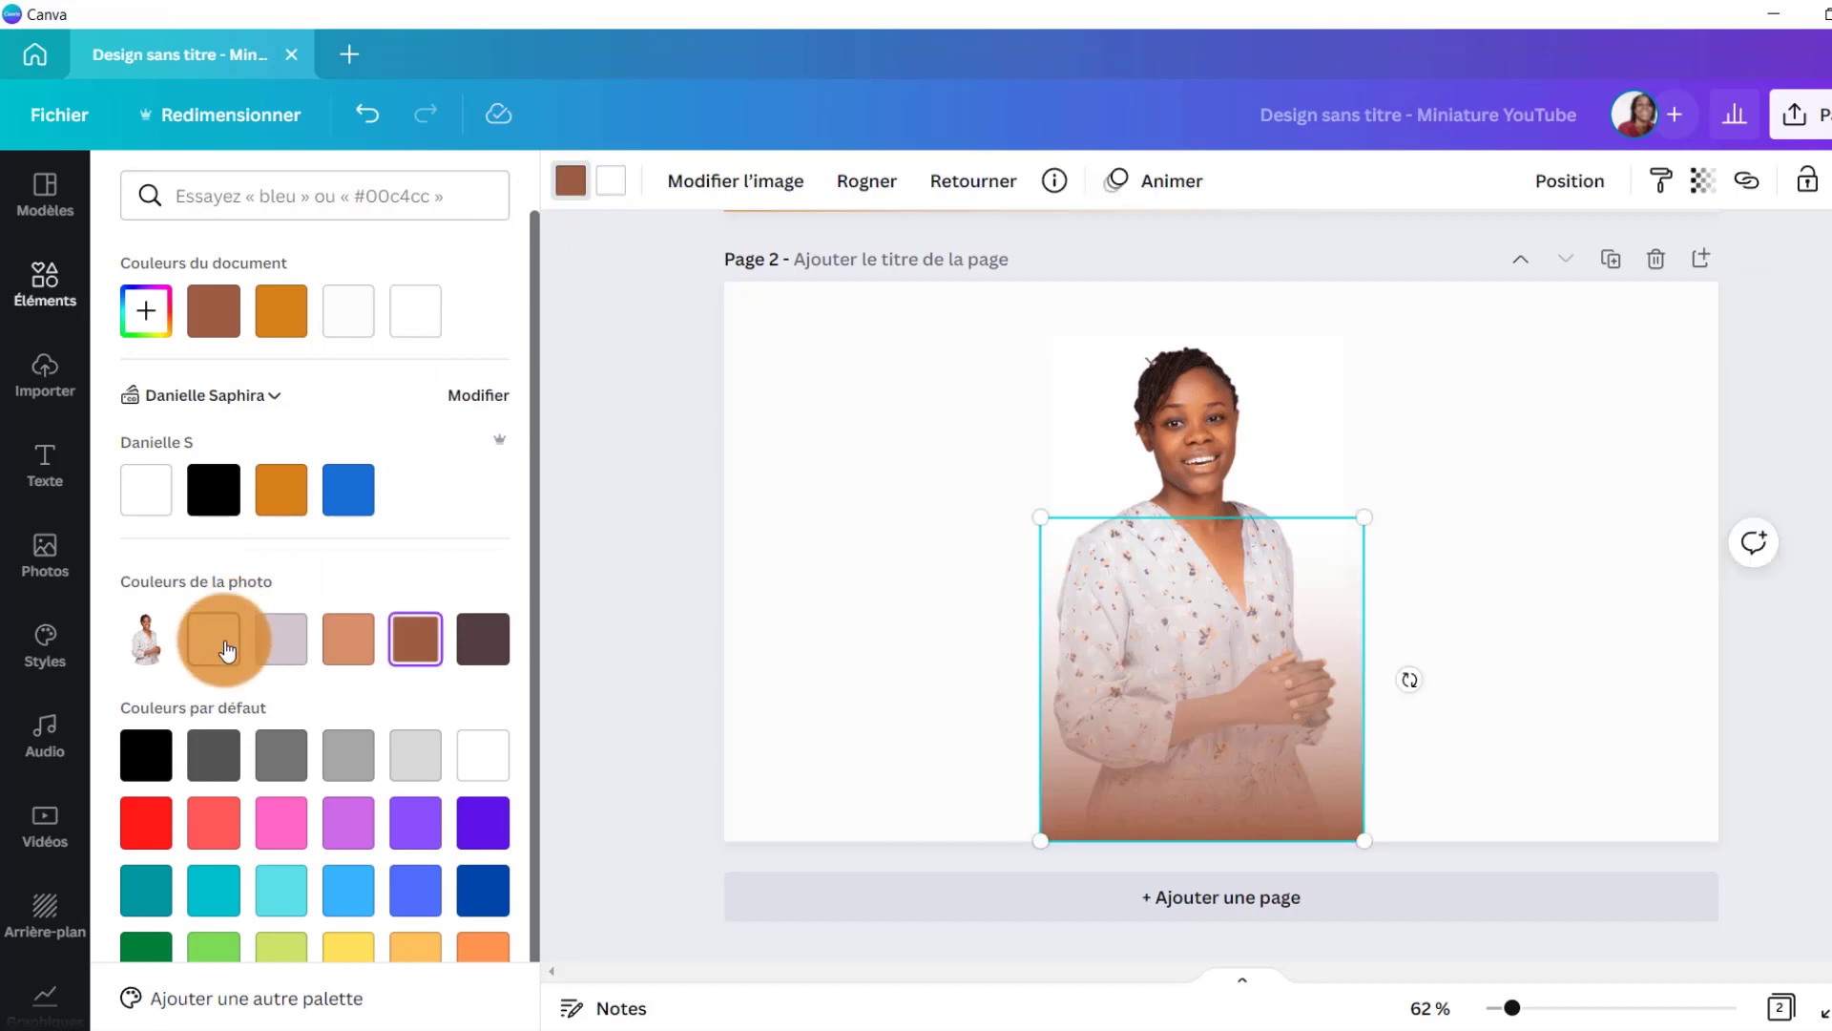
pyautogui.click(225, 655)
pyautogui.click(1498, 401)
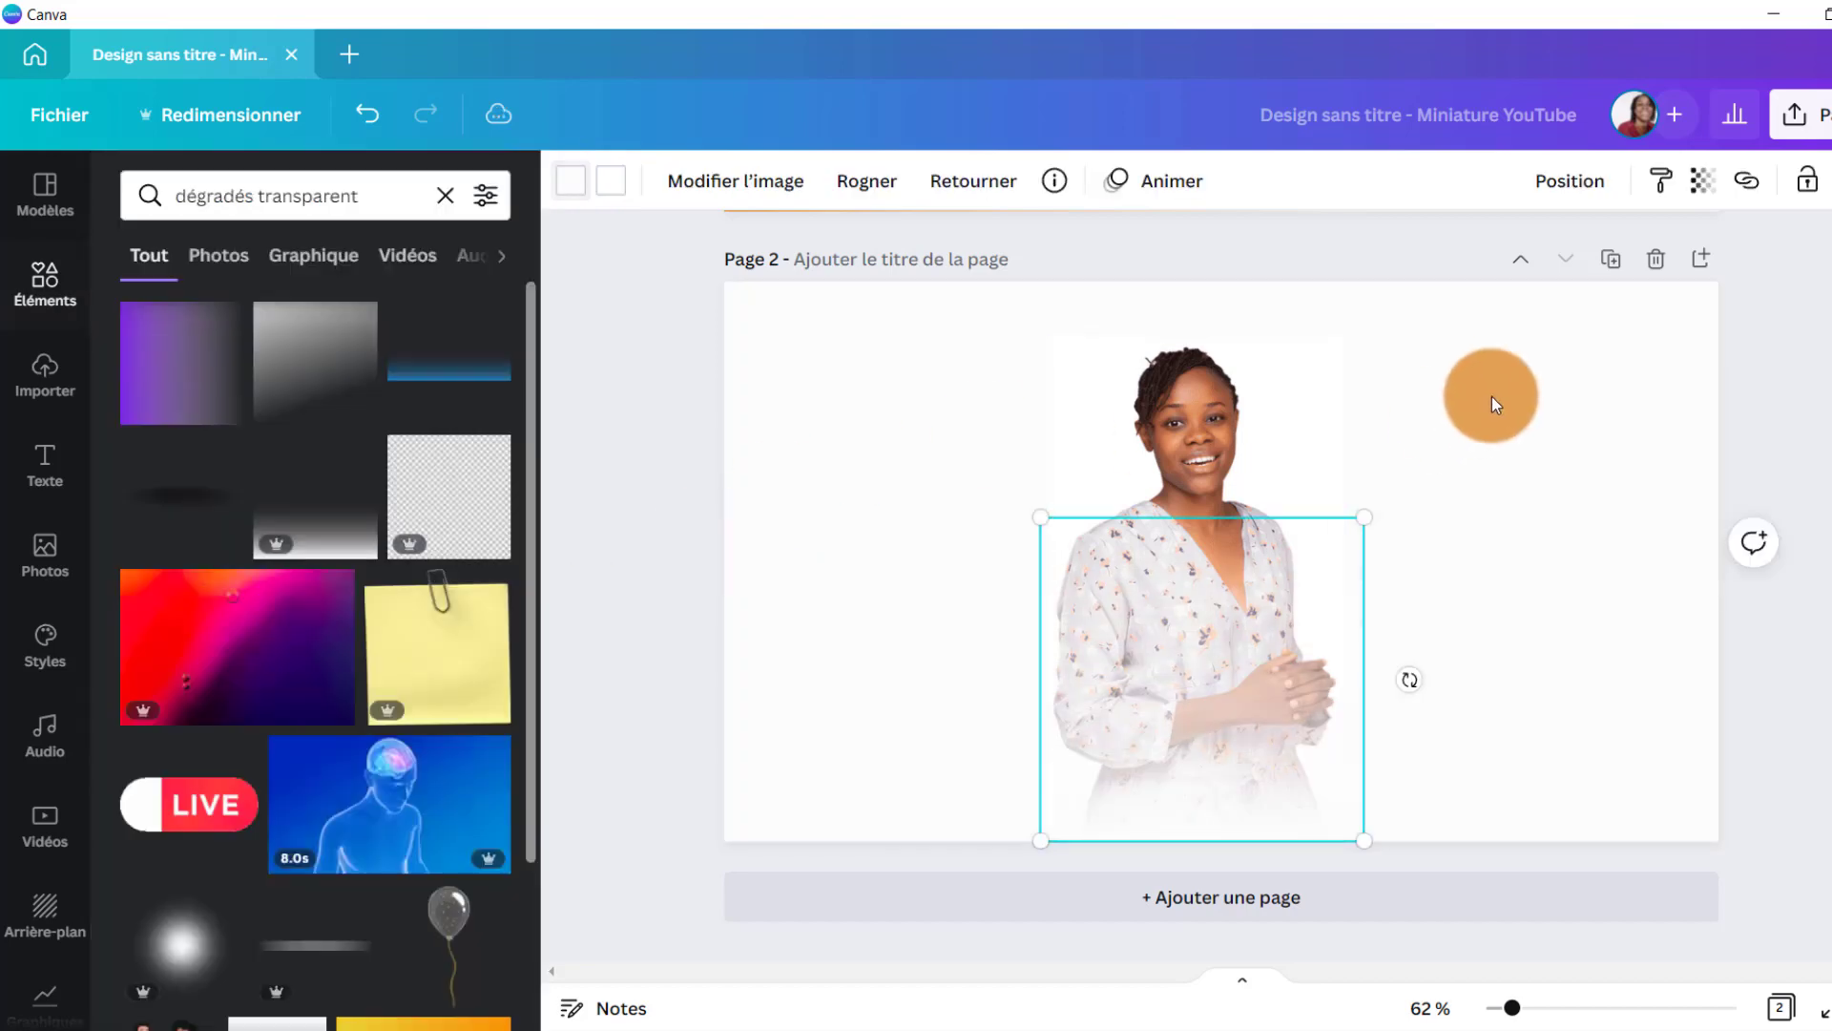
# Add a third page and search the elements for "fête des mères"
pyautogui.click(1174, 887)
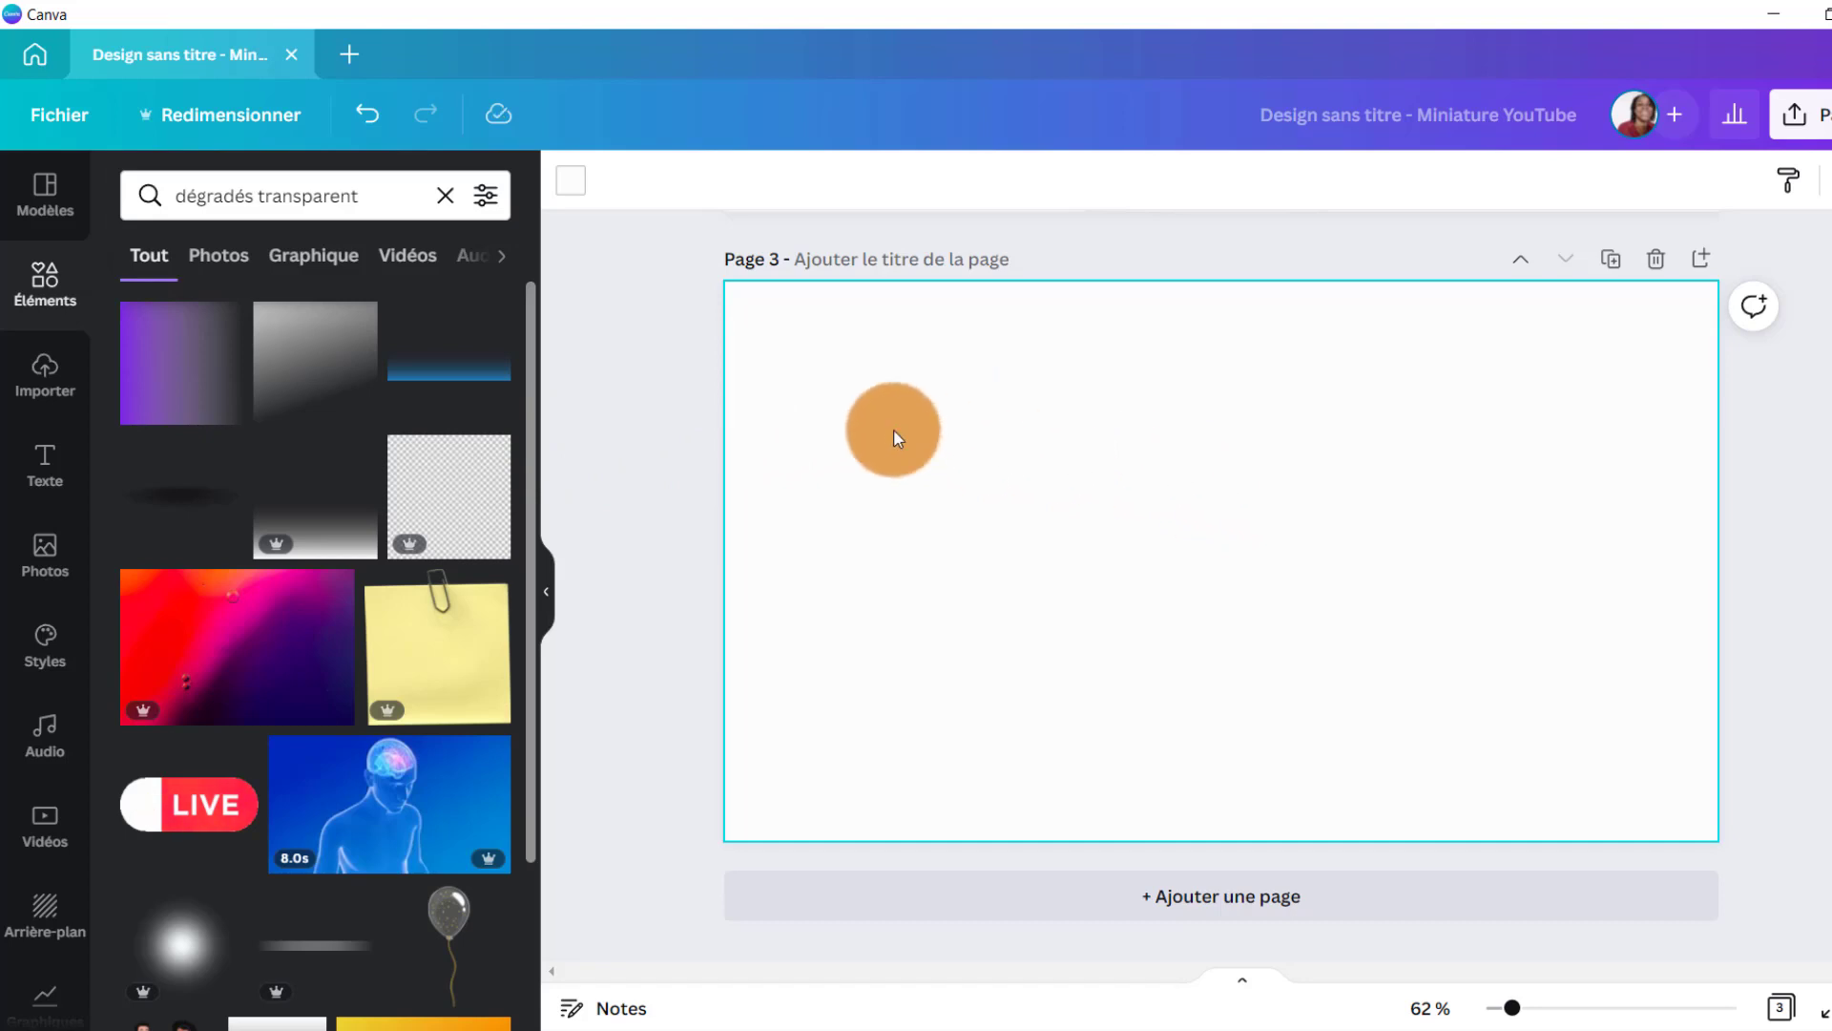
pyautogui.click(445, 200)
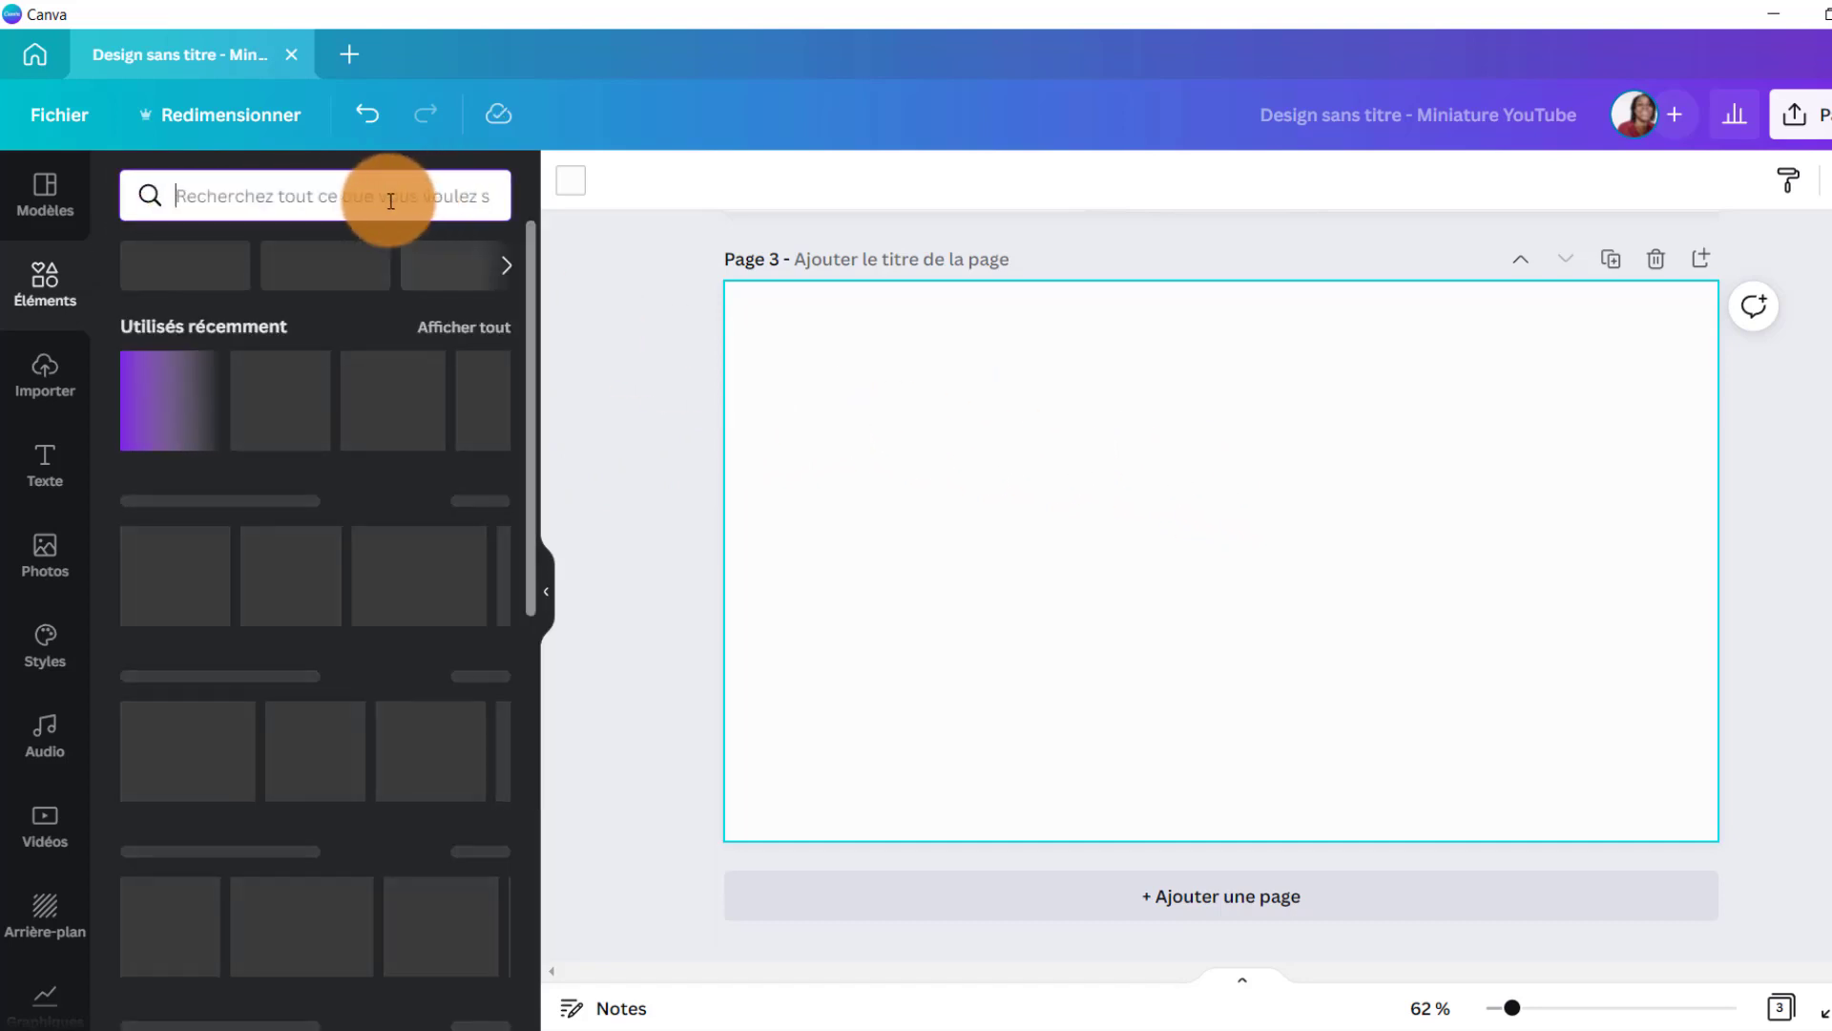
pyautogui.click(285, 198)
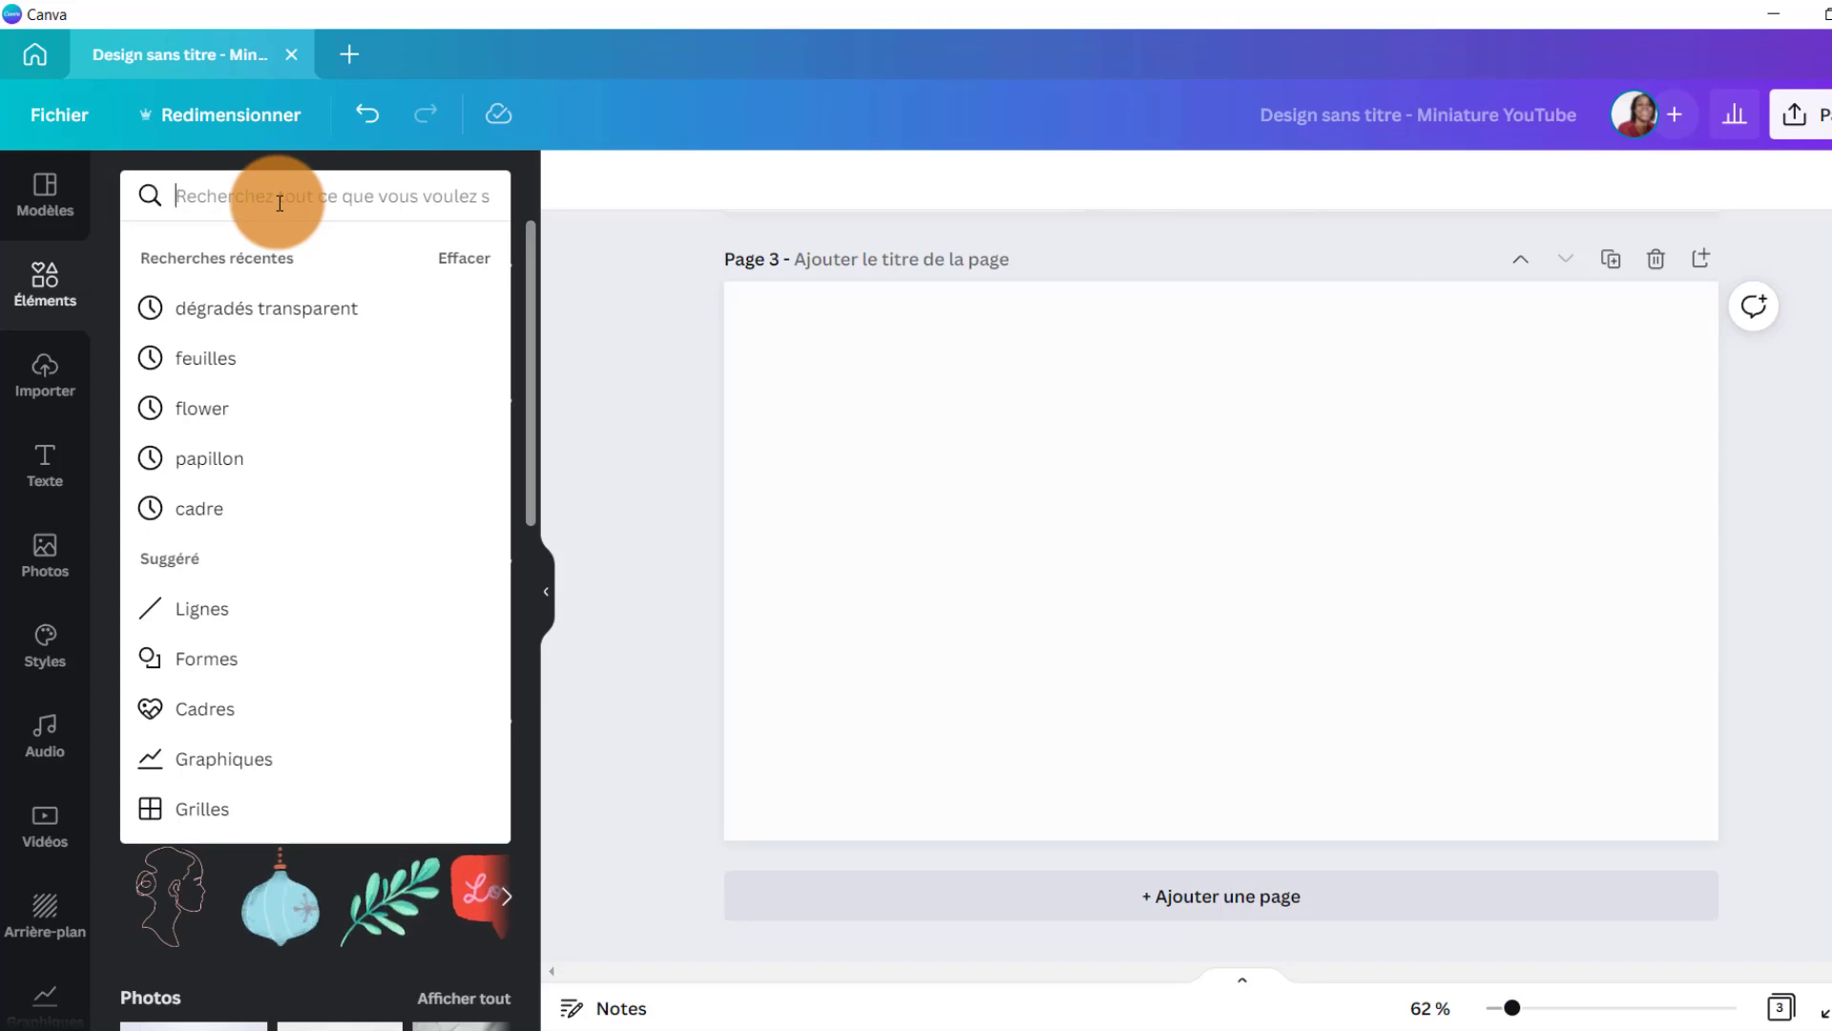
pyautogui.write('f')
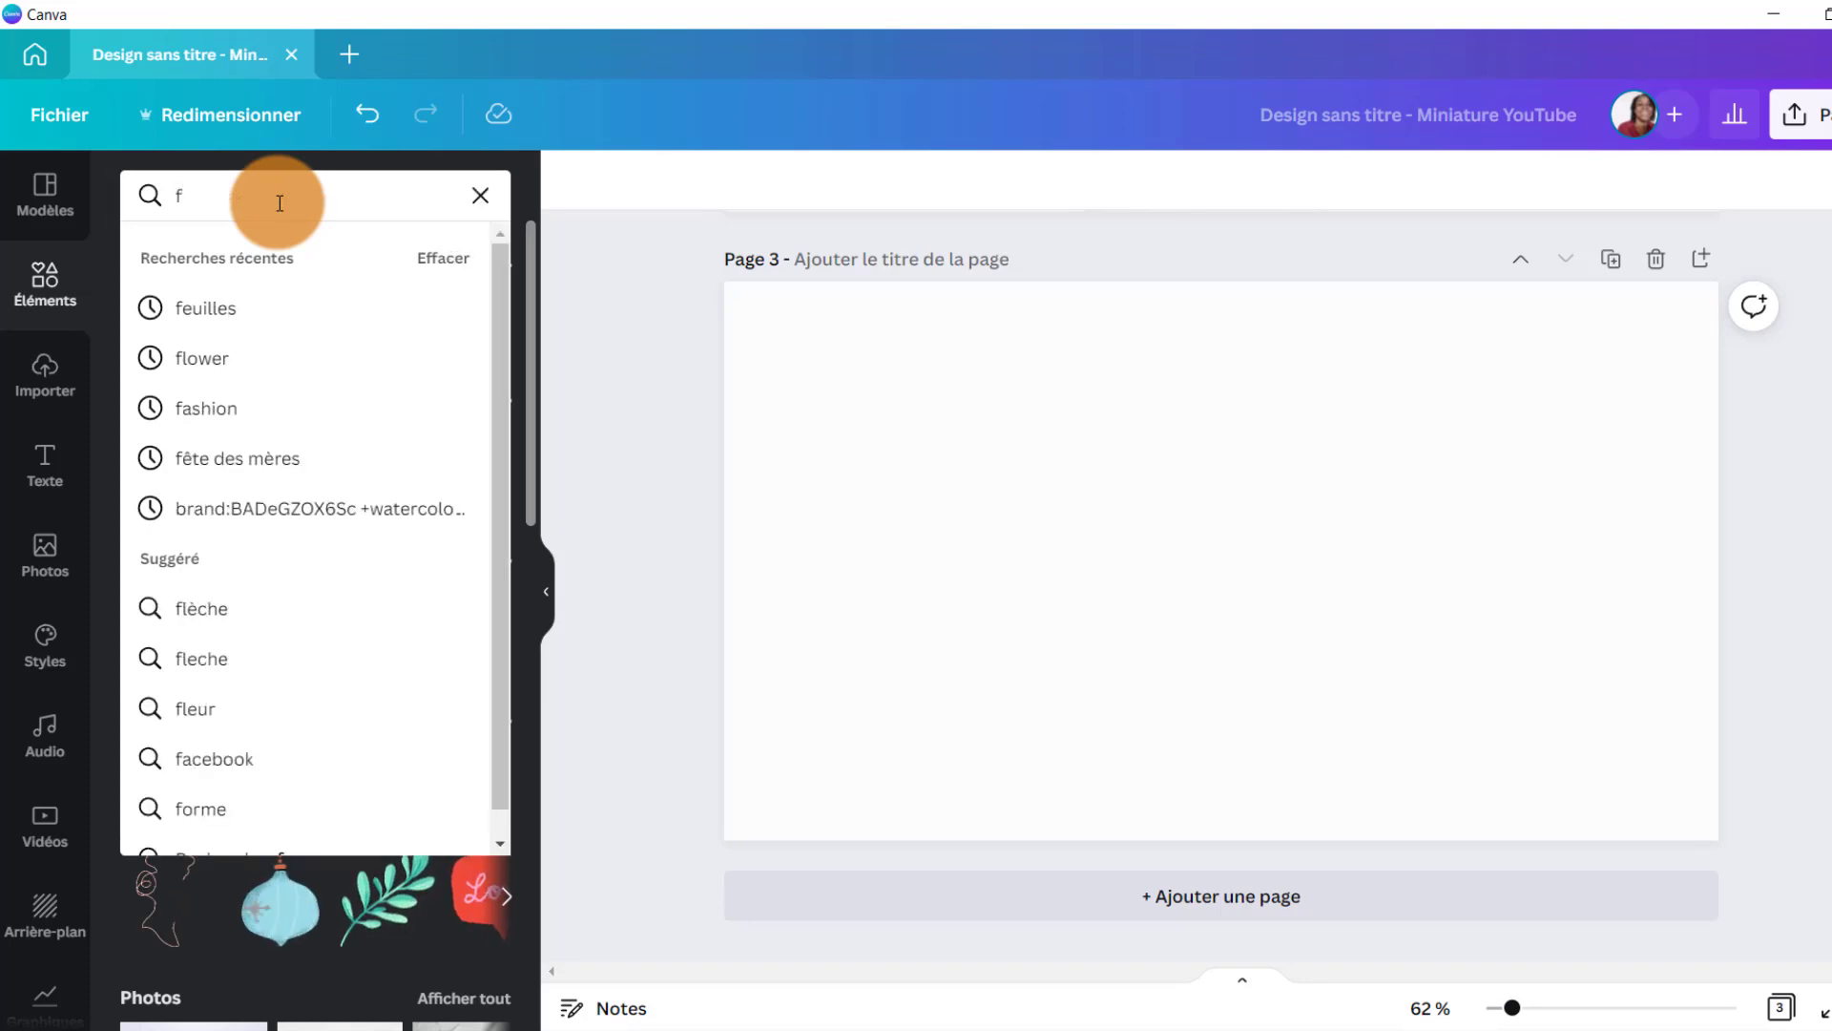
pyautogui.write('ête ')
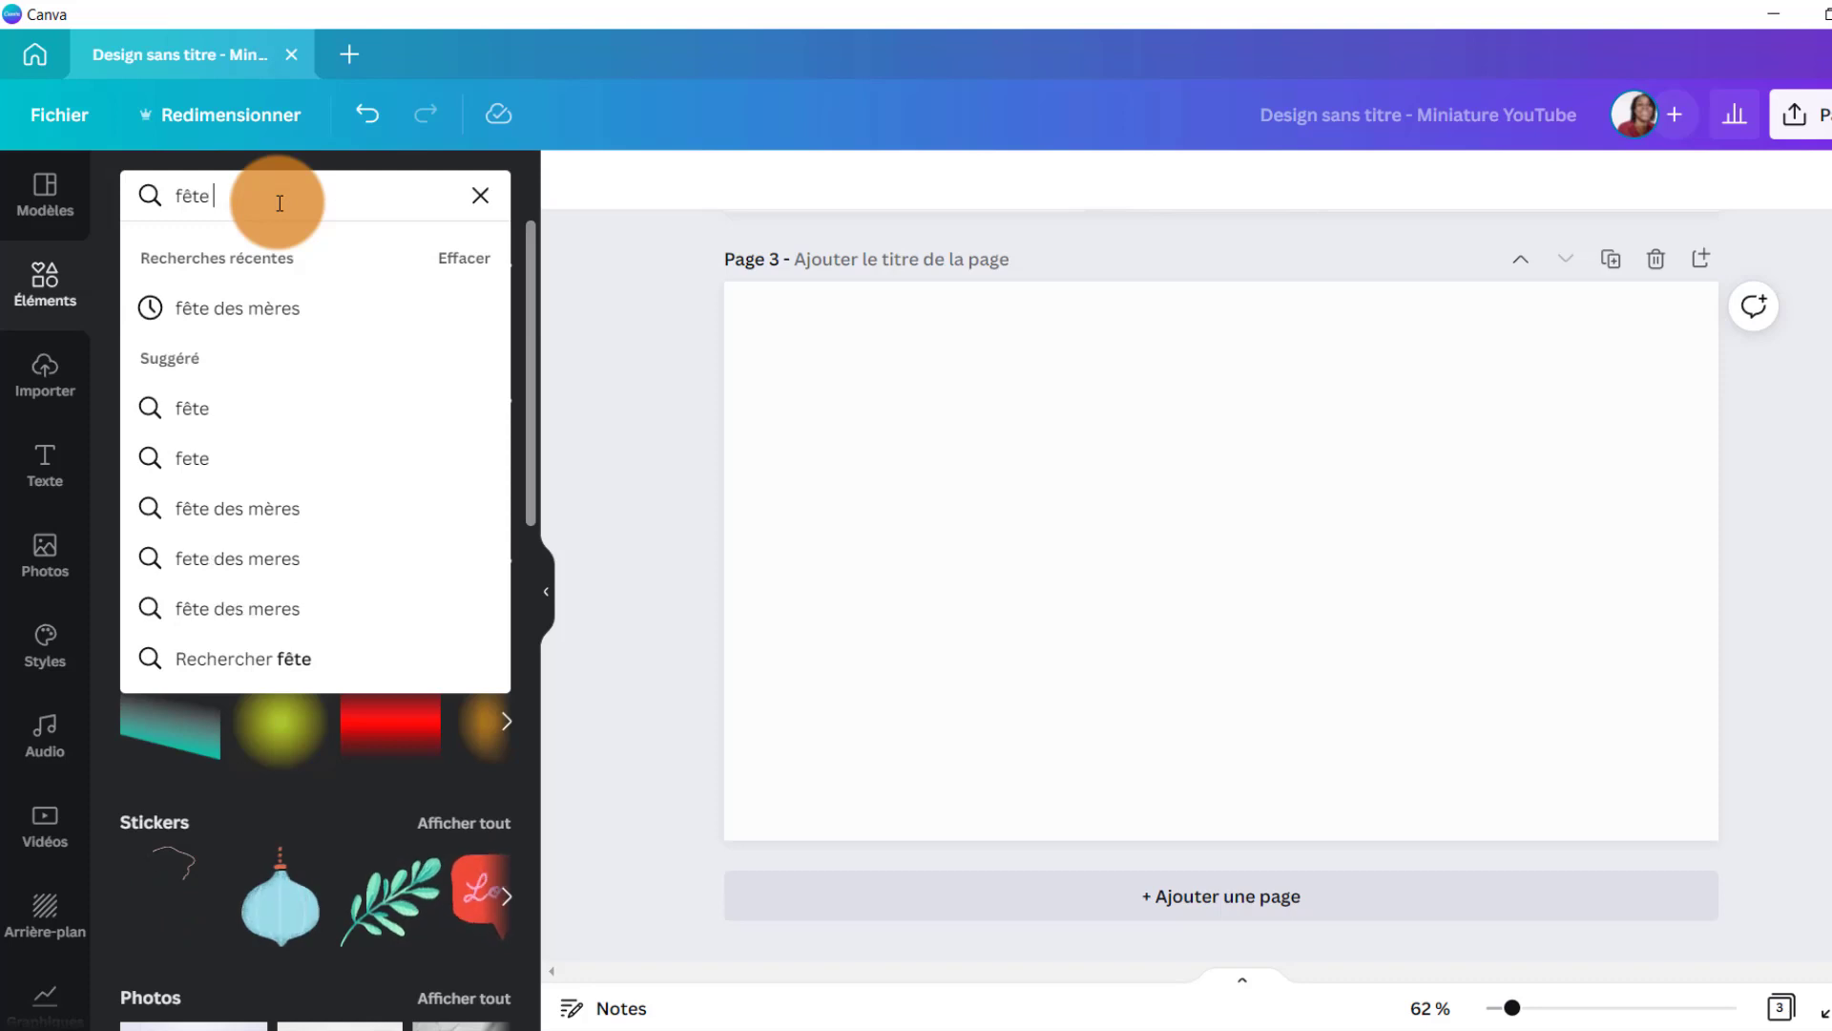
pyautogui.write('des m')
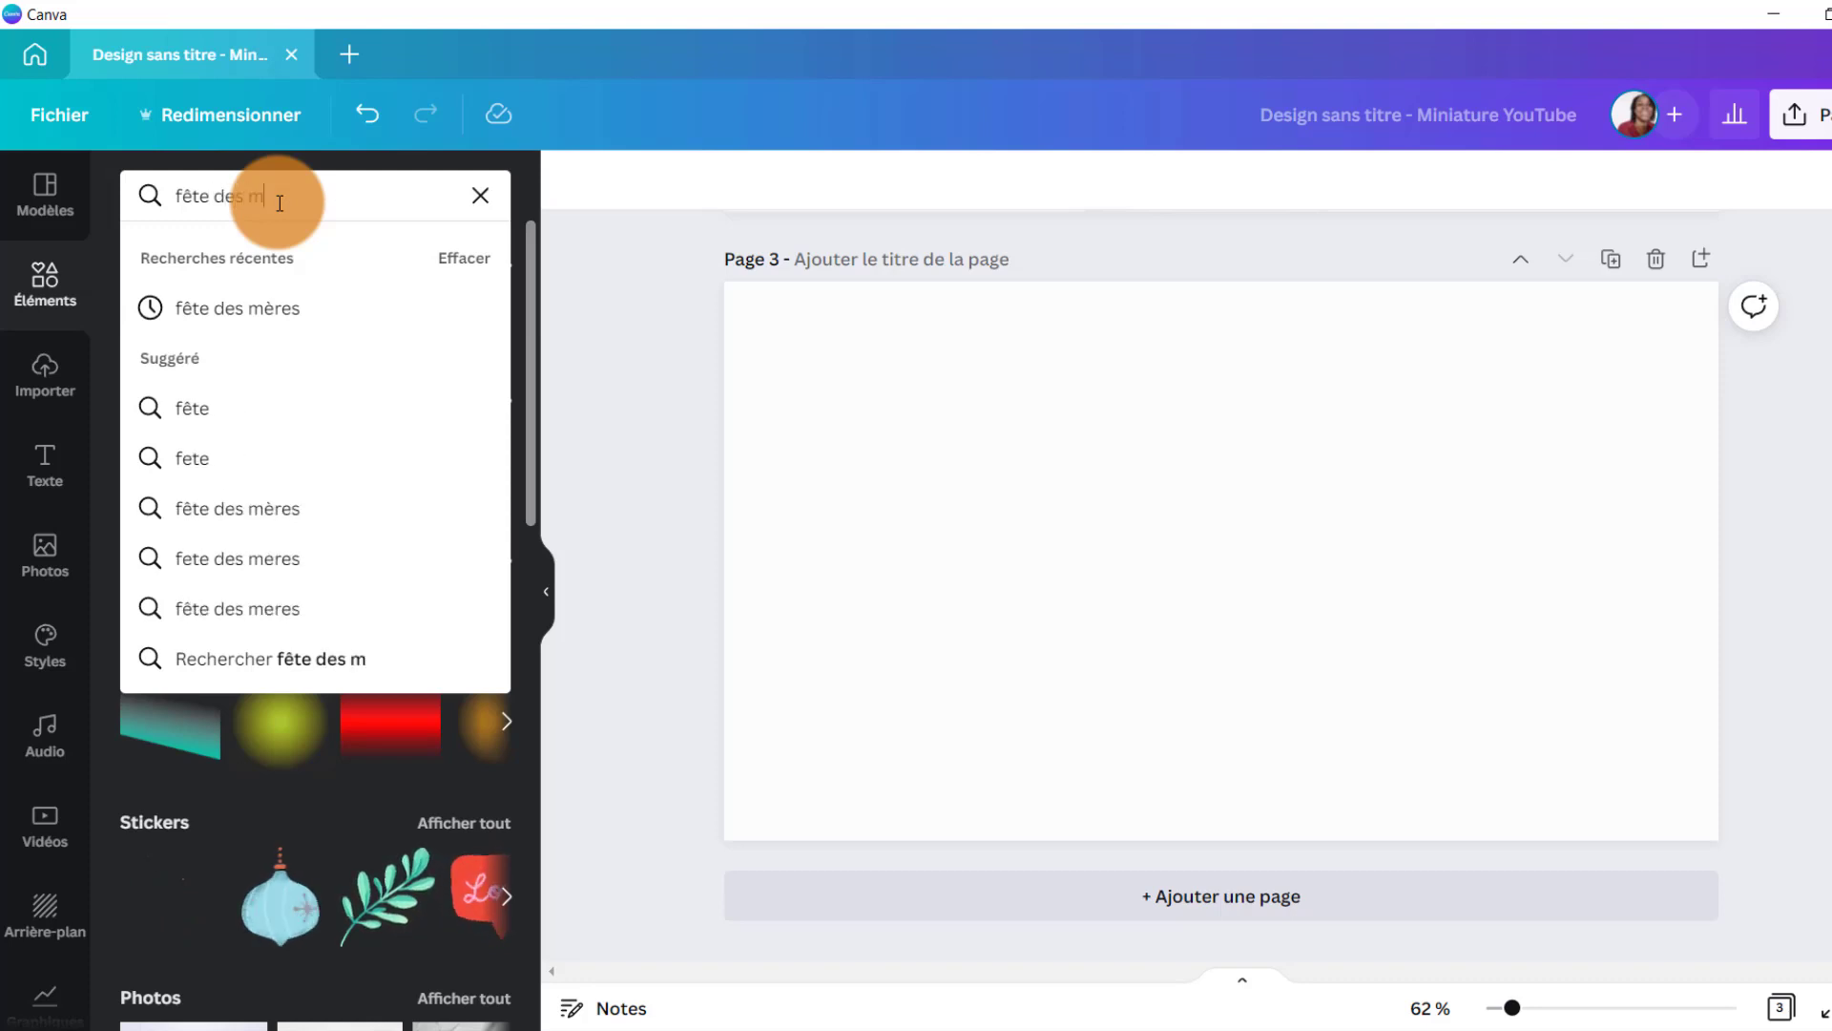
pyautogui.write('ères')
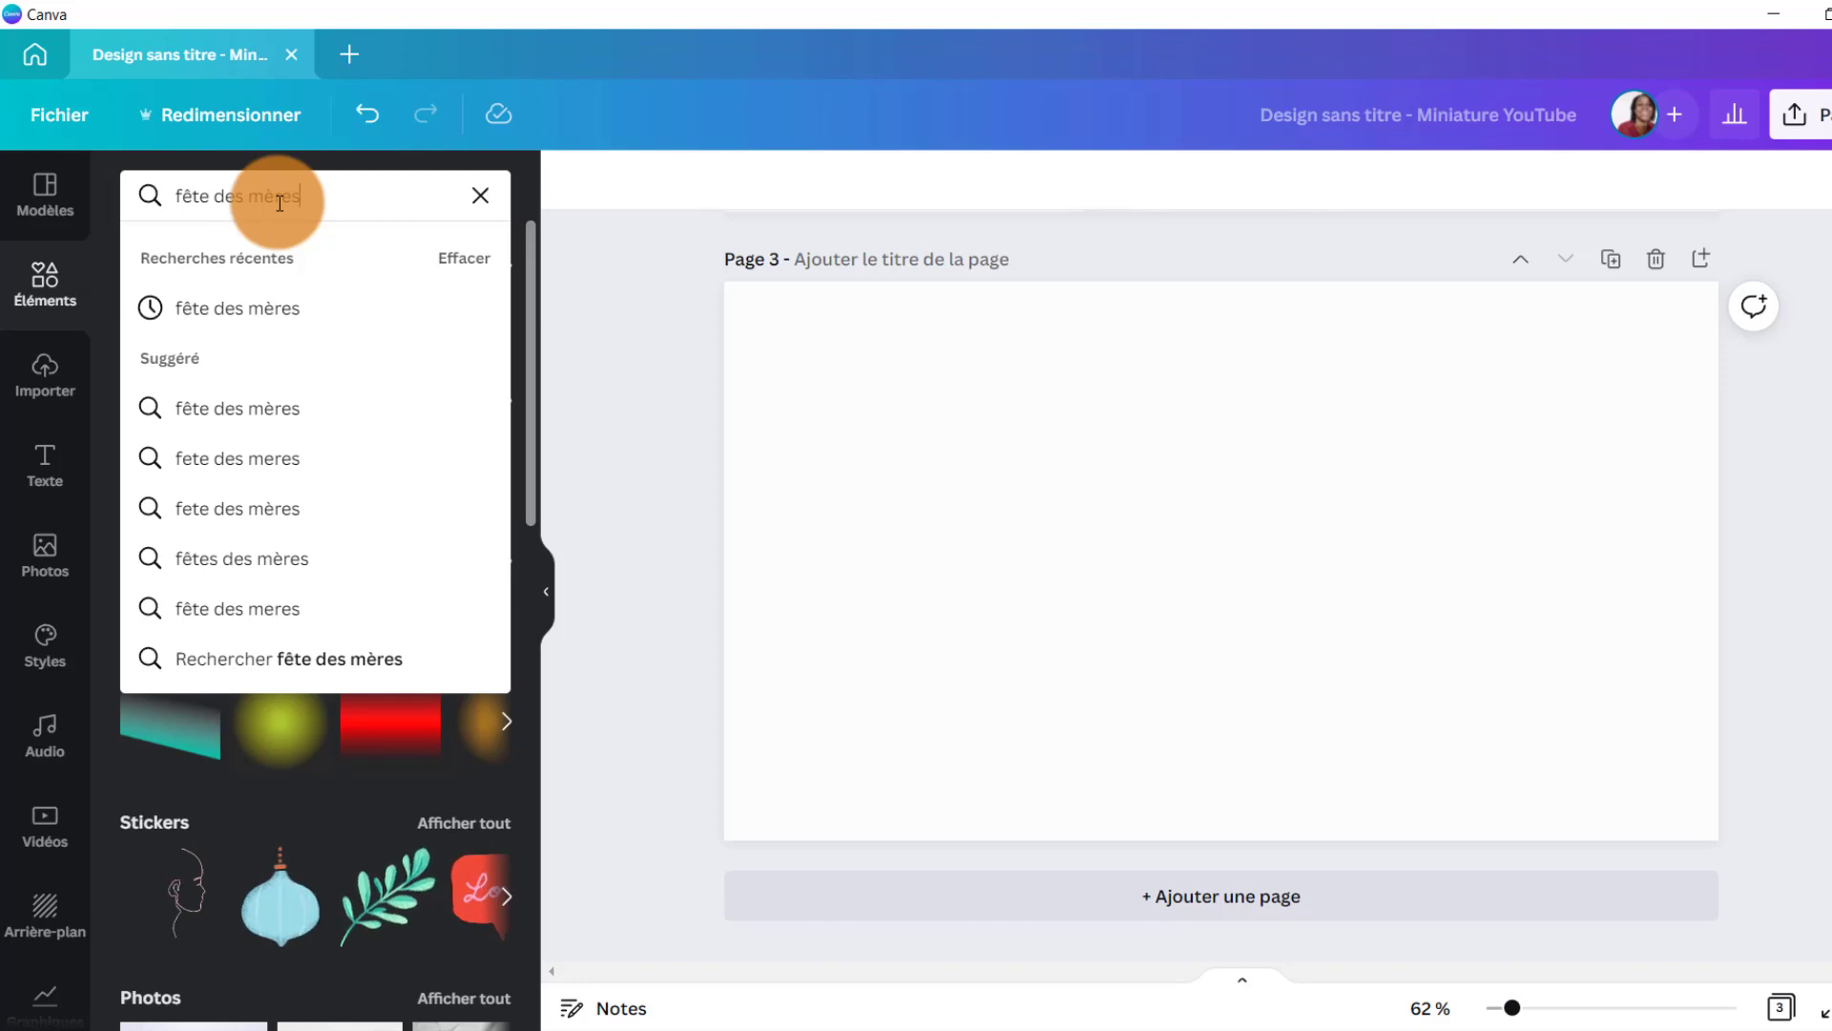
pyautogui.press('Return')
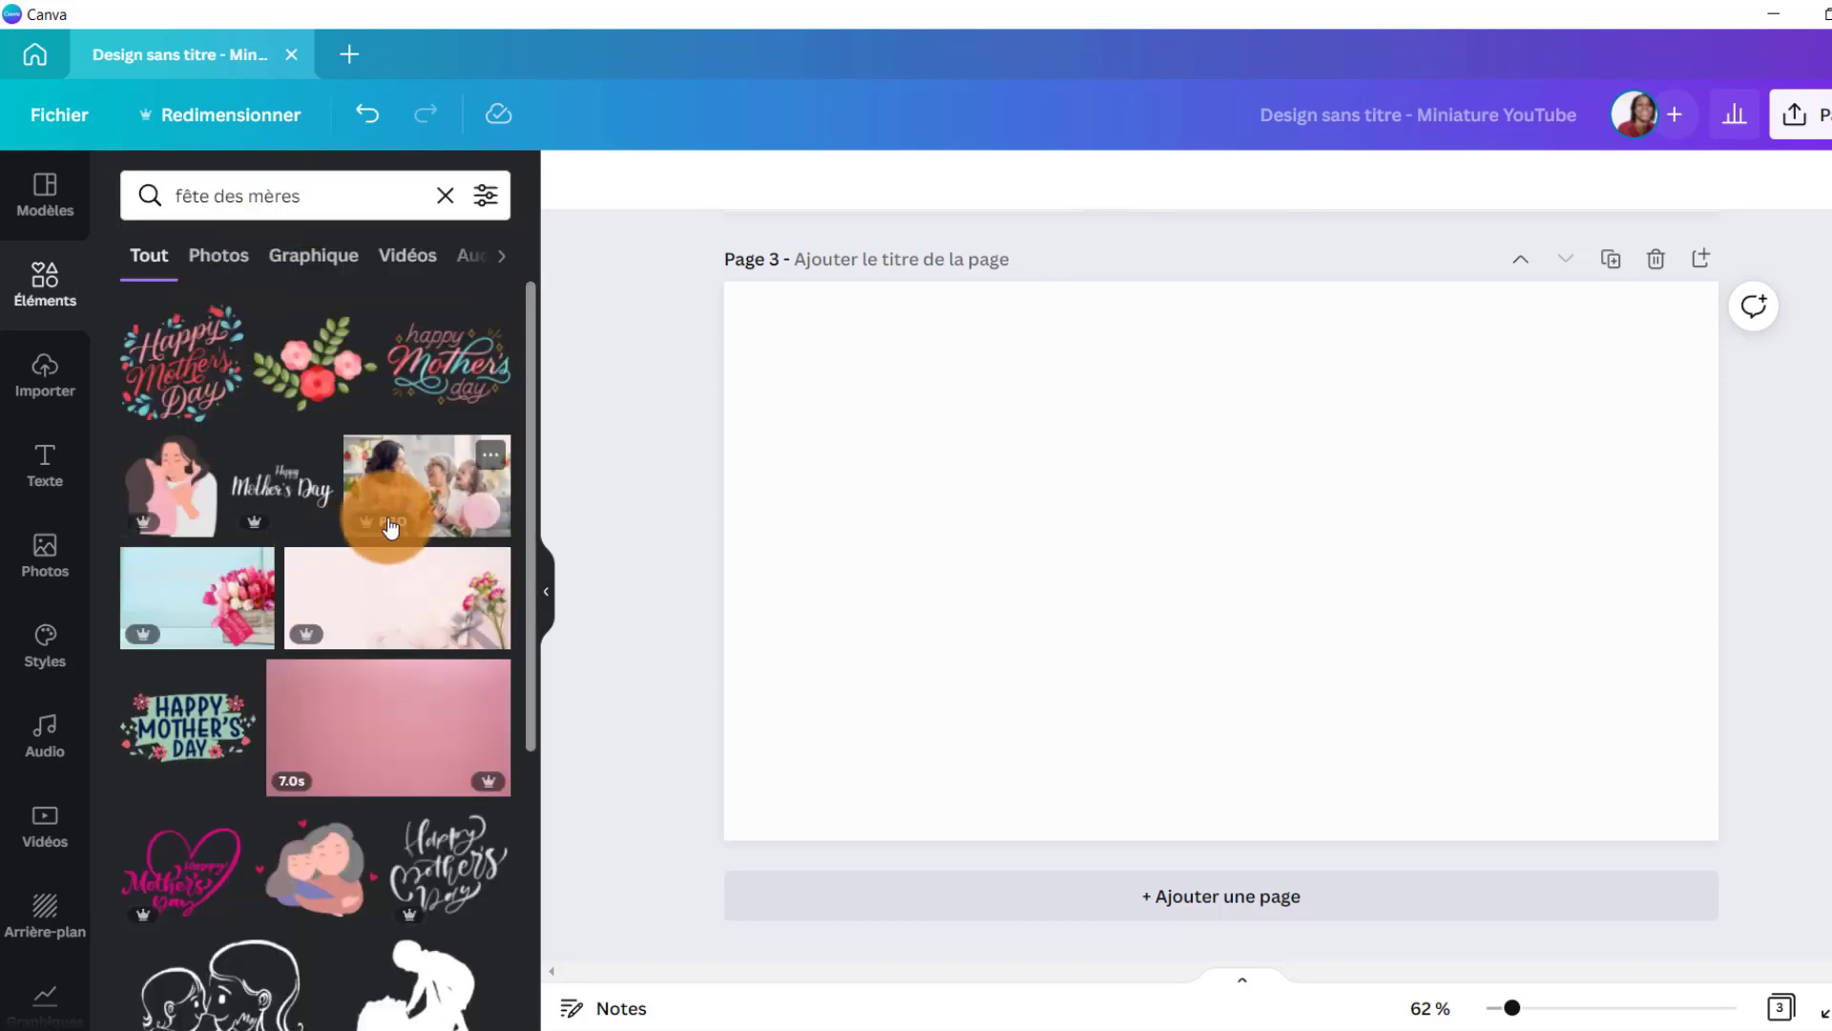
# Set the photo of the mother and daughter hugging with a rose bouquet as the background of page 3
pyautogui.scroll(-6, 399, 519)
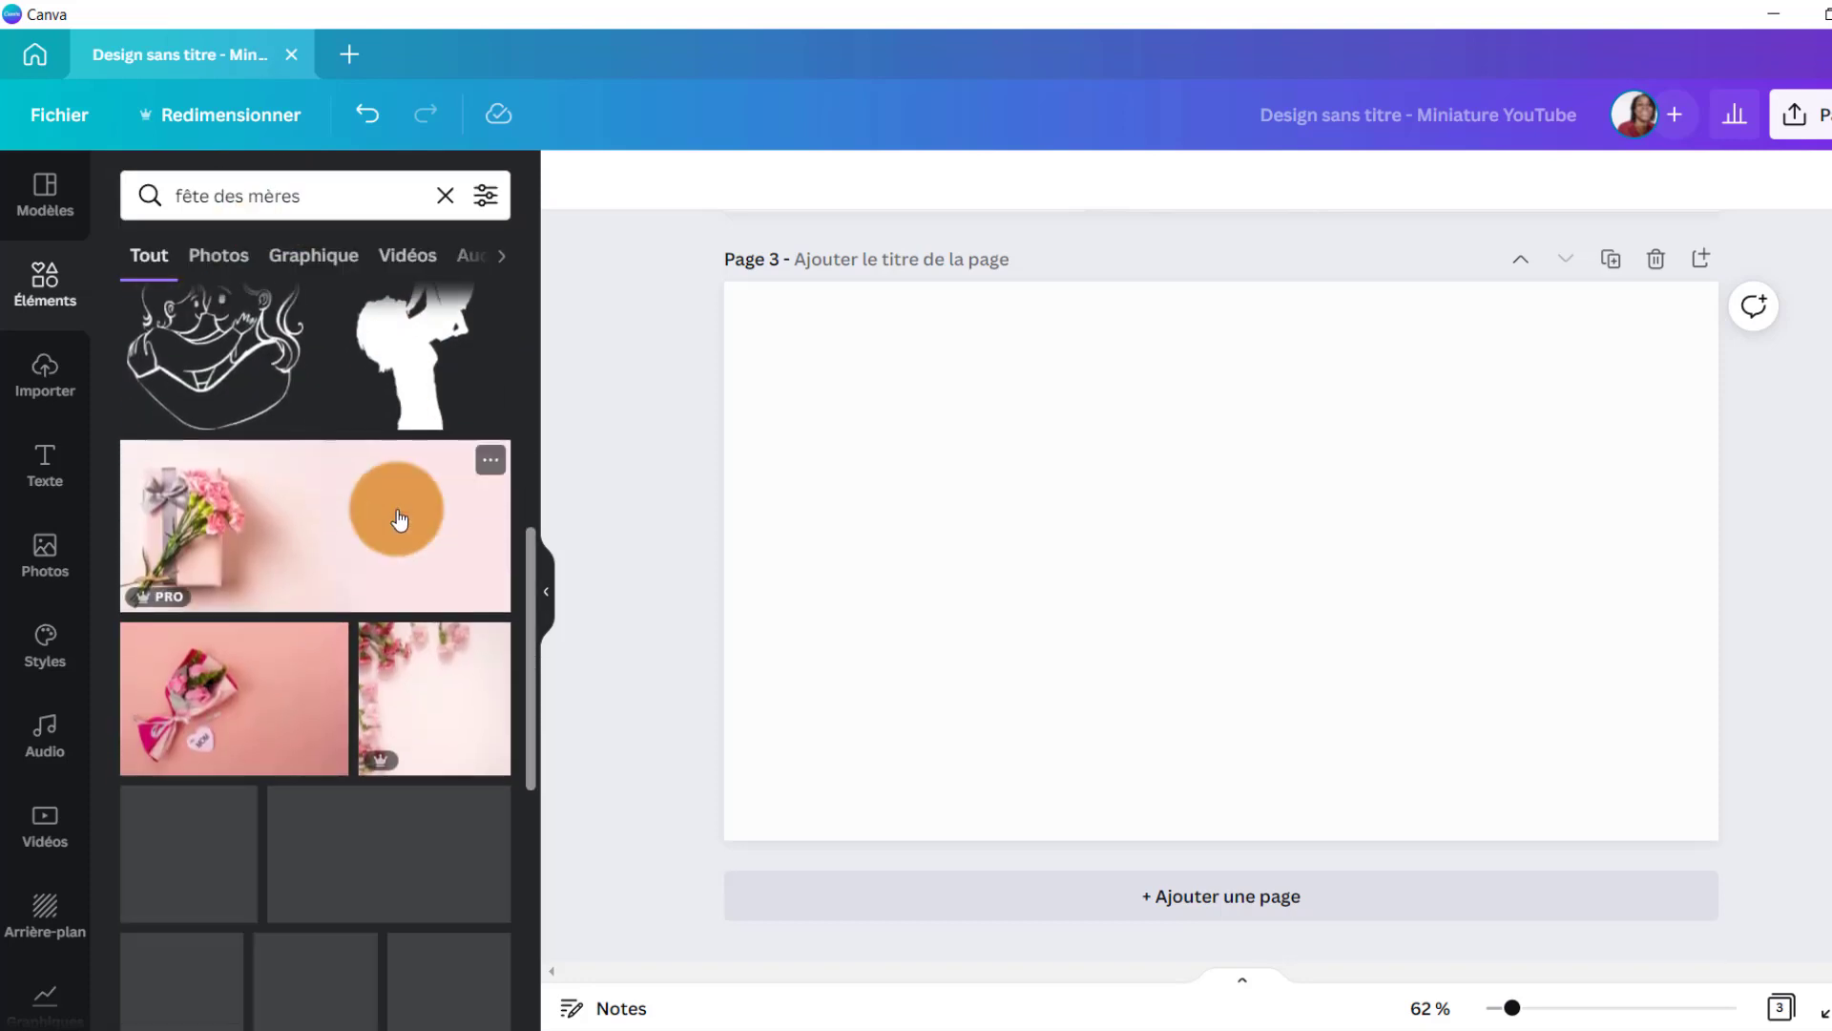
pyautogui.scroll(-5, 399, 519)
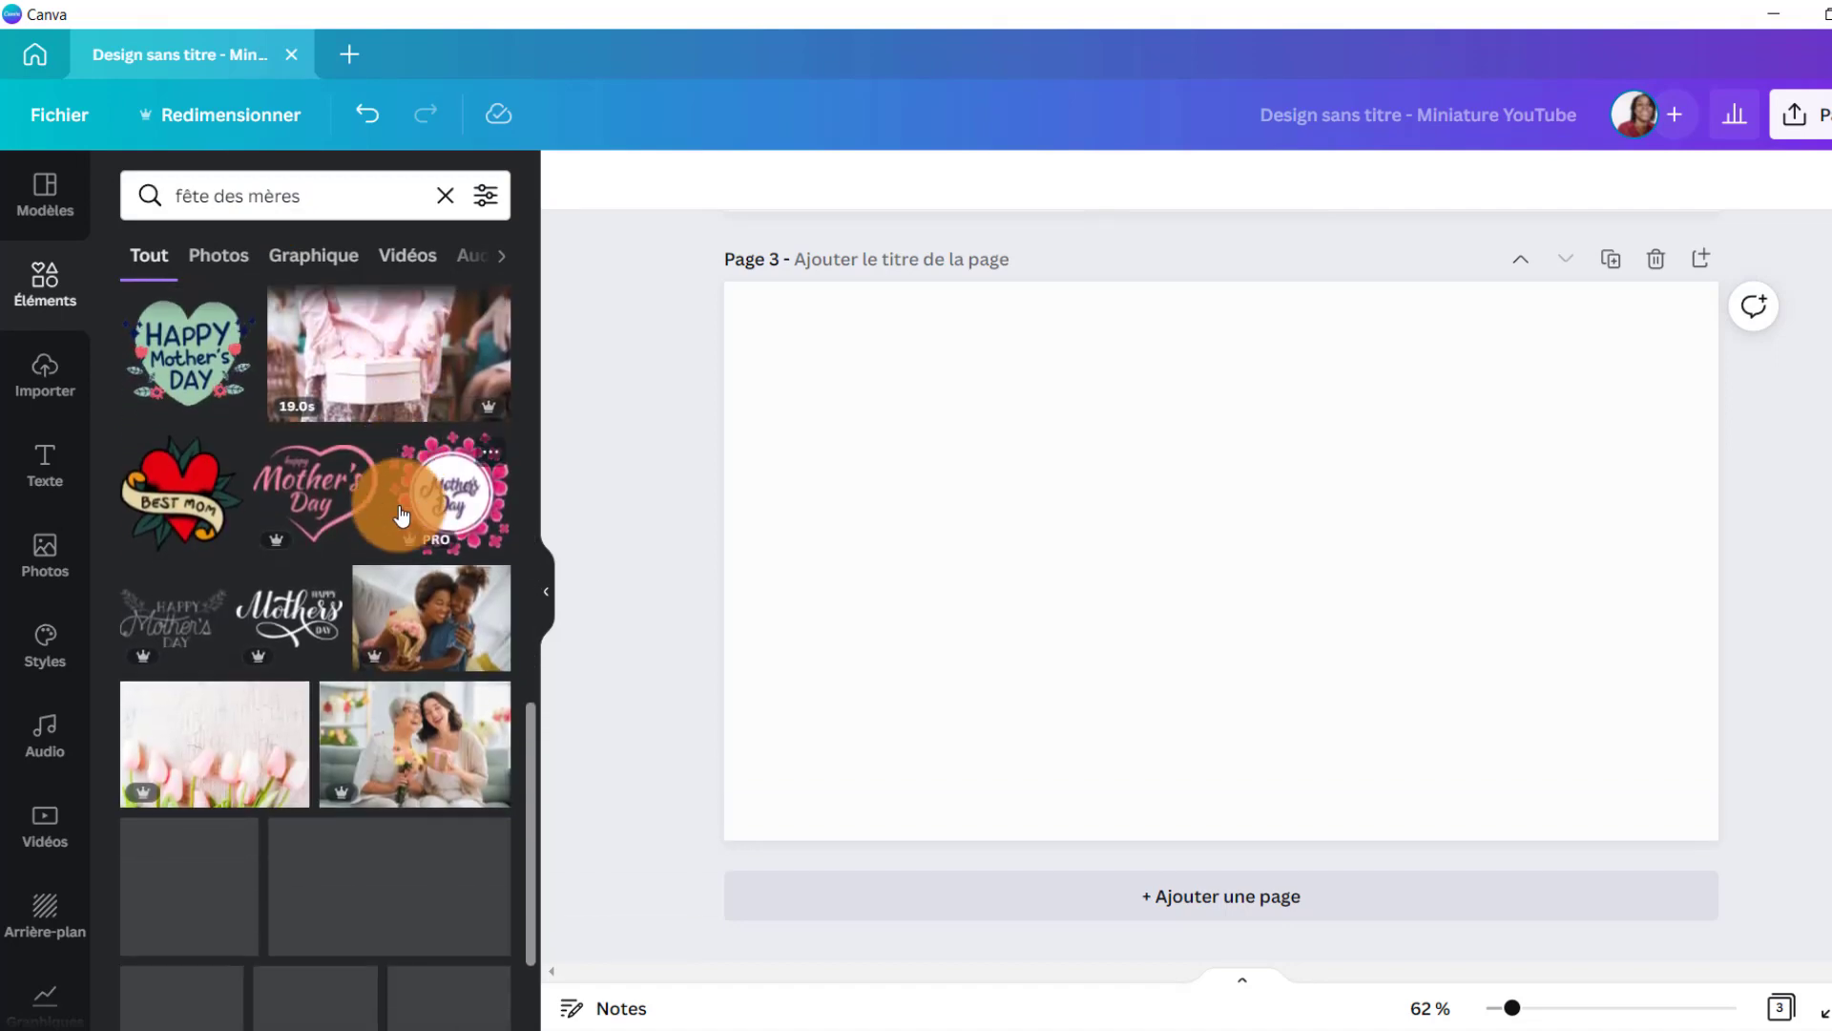
pyautogui.scroll(-1, 391, 518)
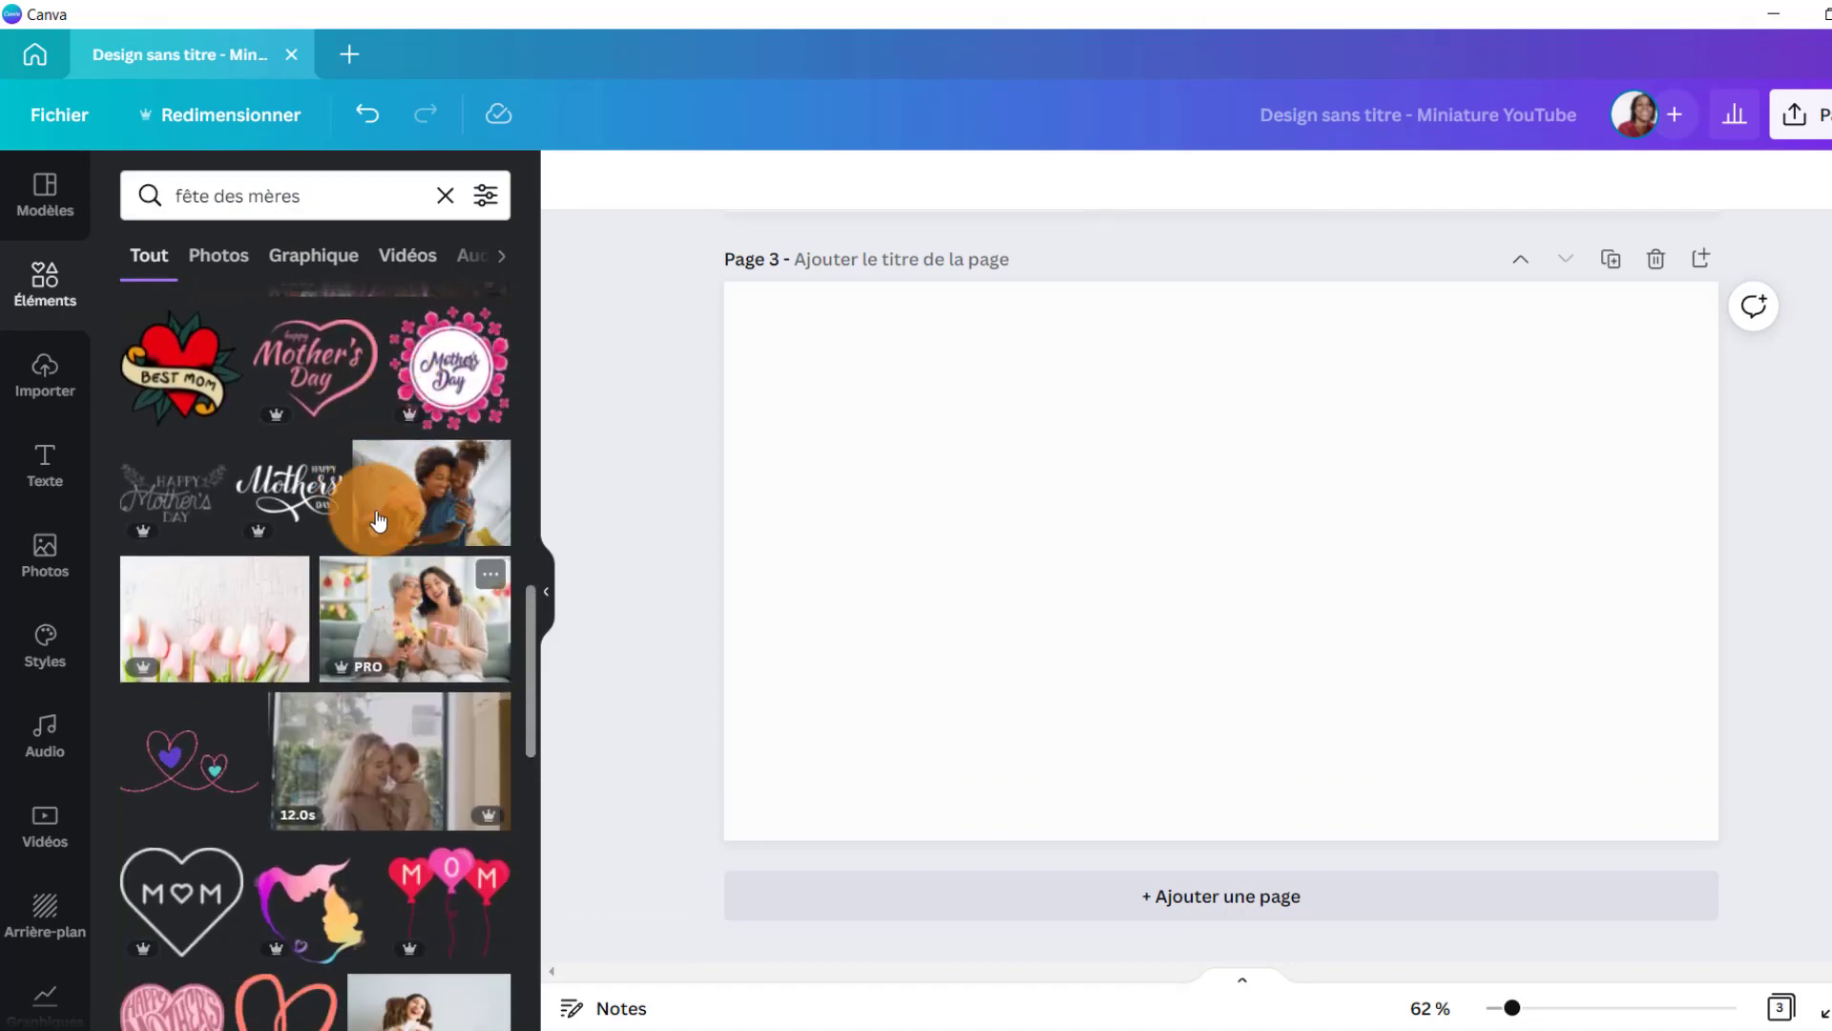
pyautogui.moveTo(379, 520); pyautogui.dragTo(758, 464)
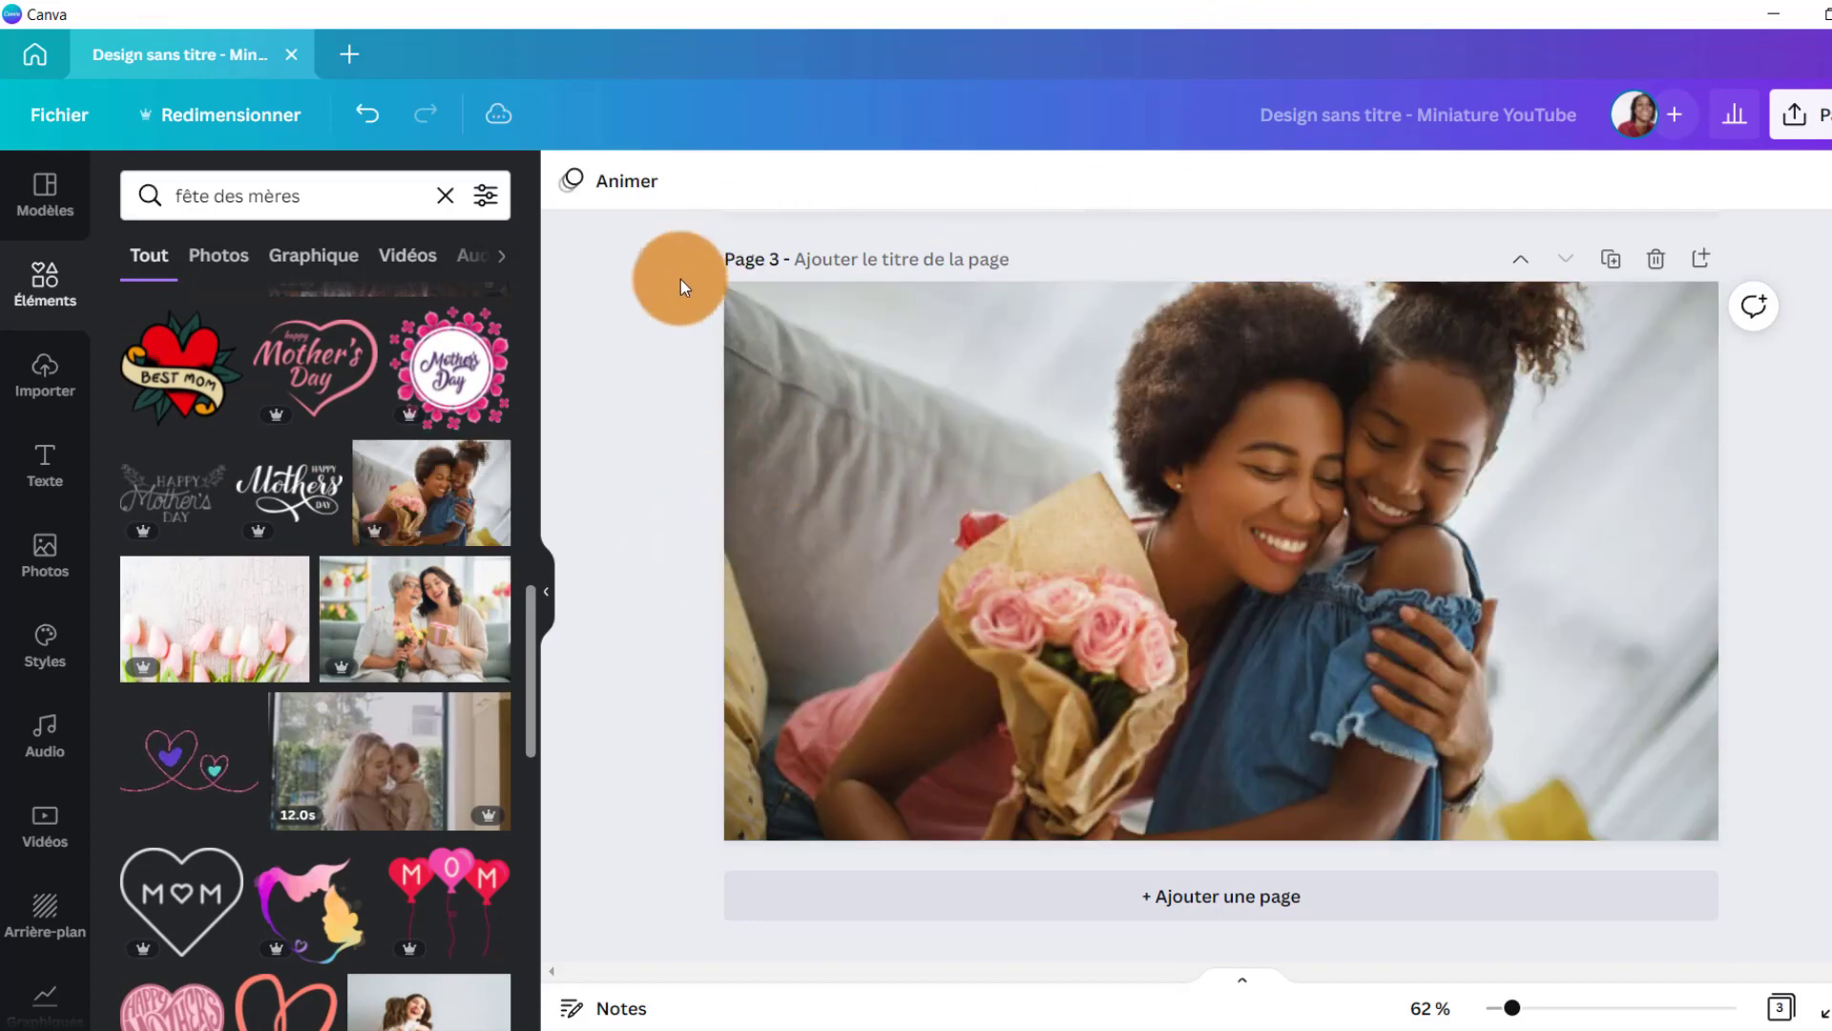
# Flip the background photo on page 3 horizontally
pyautogui.click(1116, 477)
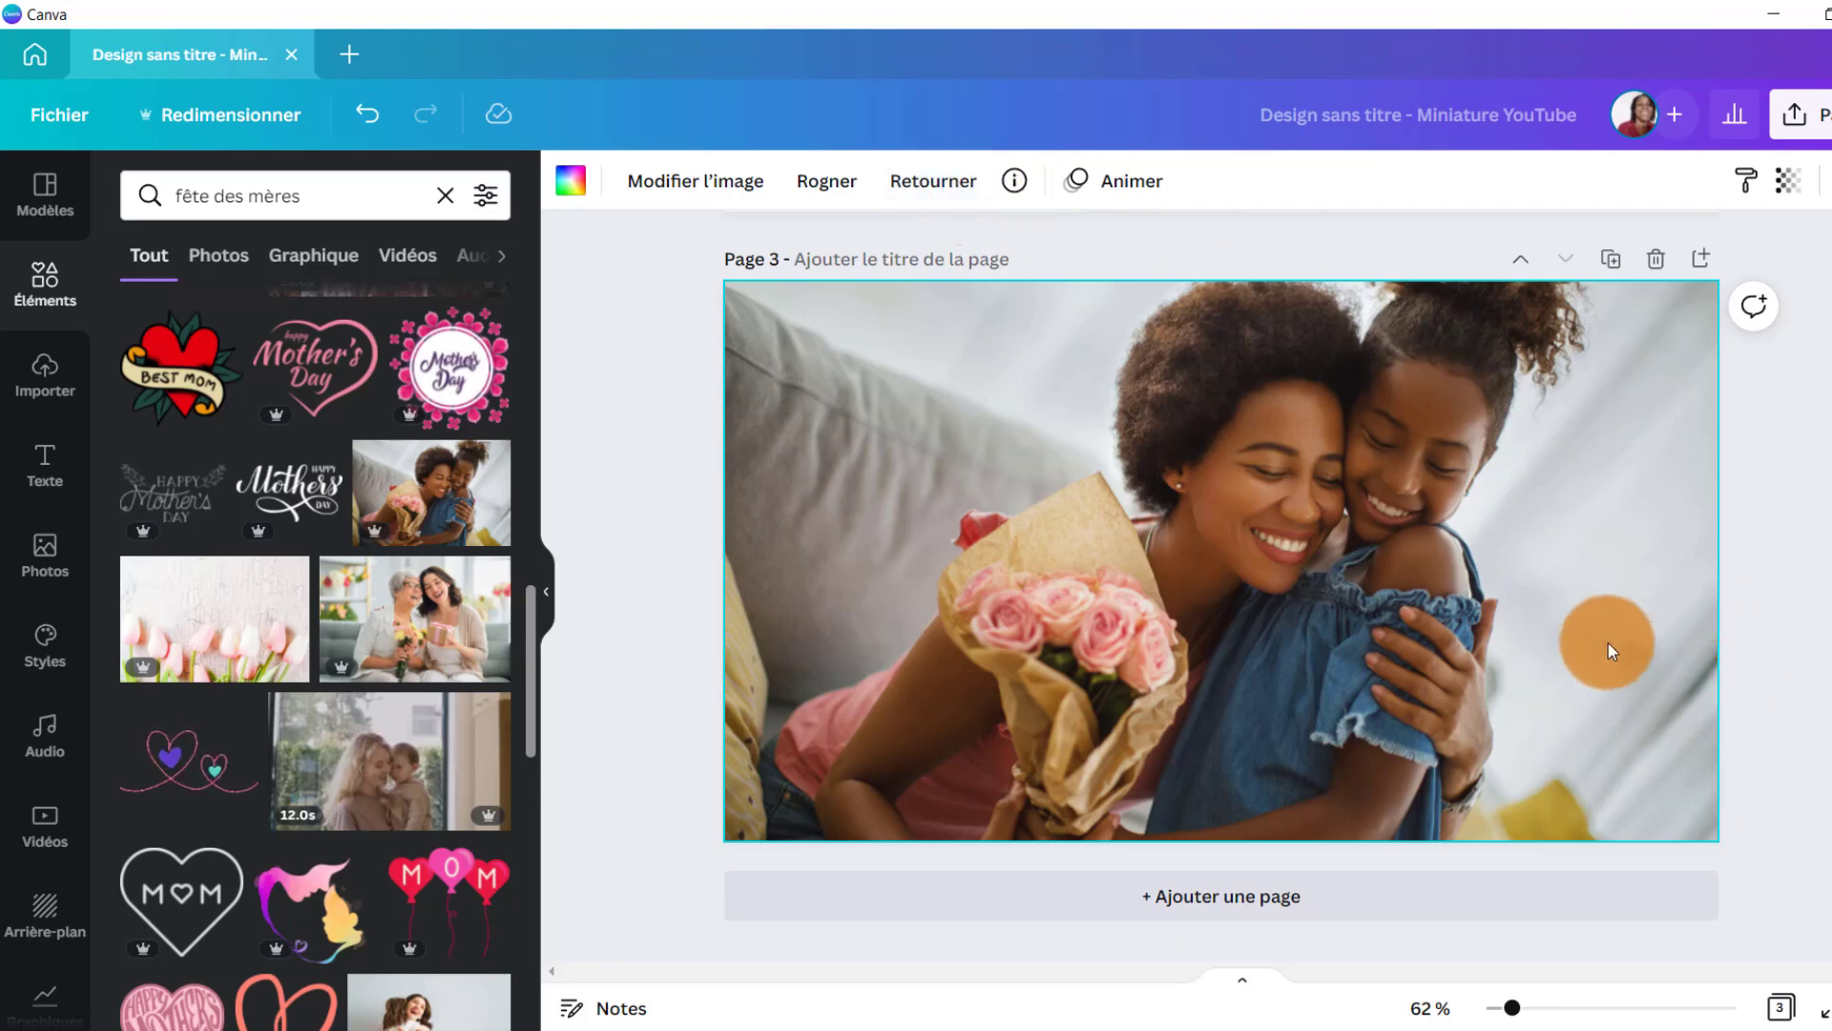
pyautogui.click(941, 184)
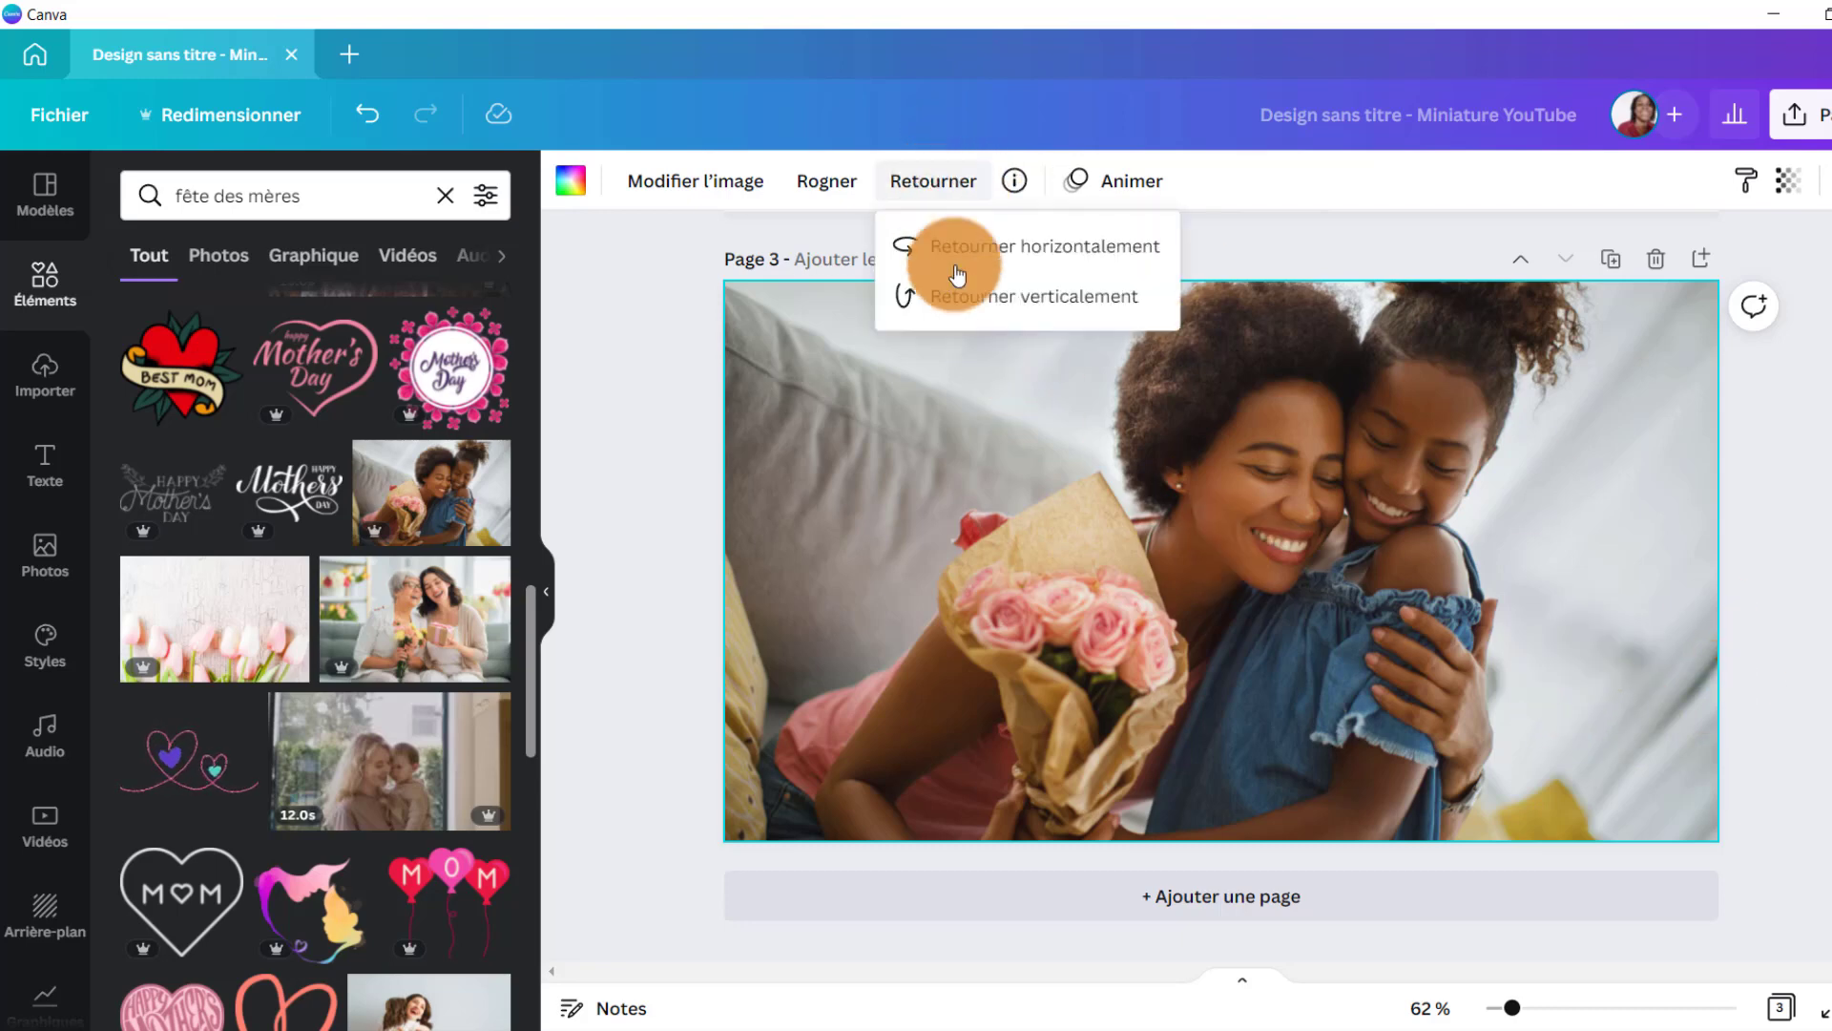
pyautogui.click(1029, 251)
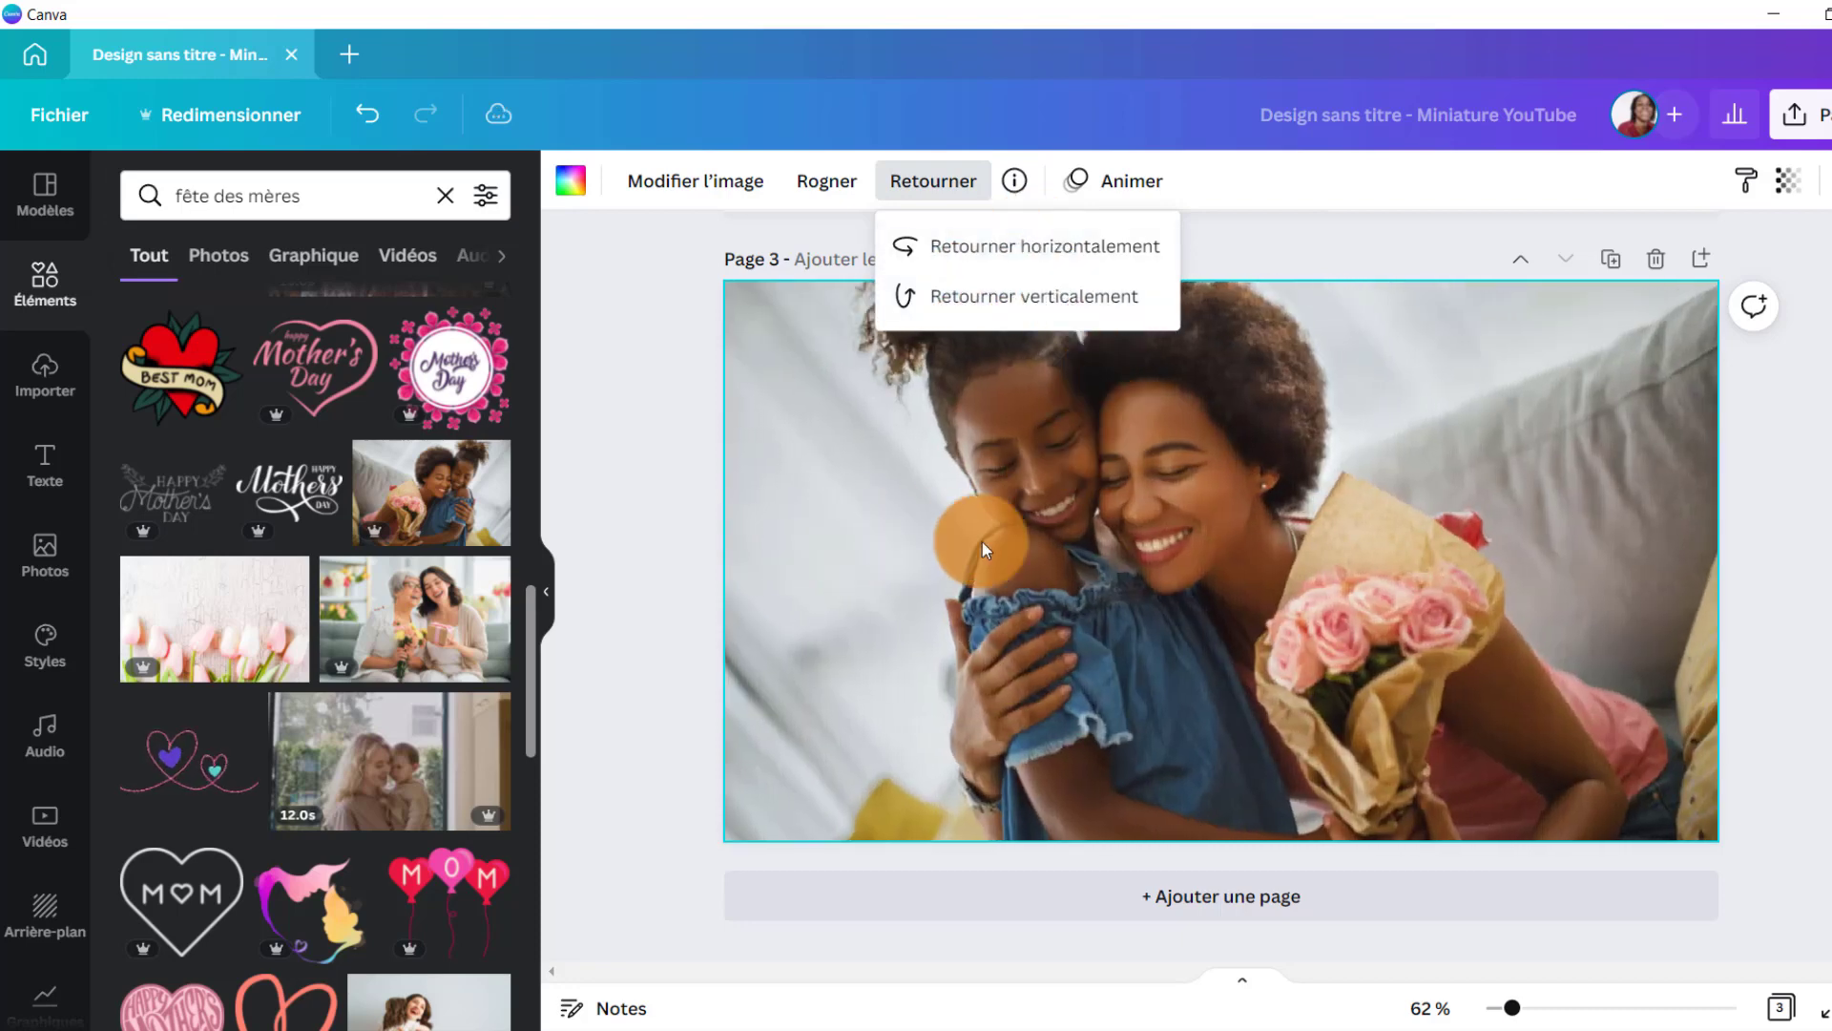
pyautogui.click(1497, 387)
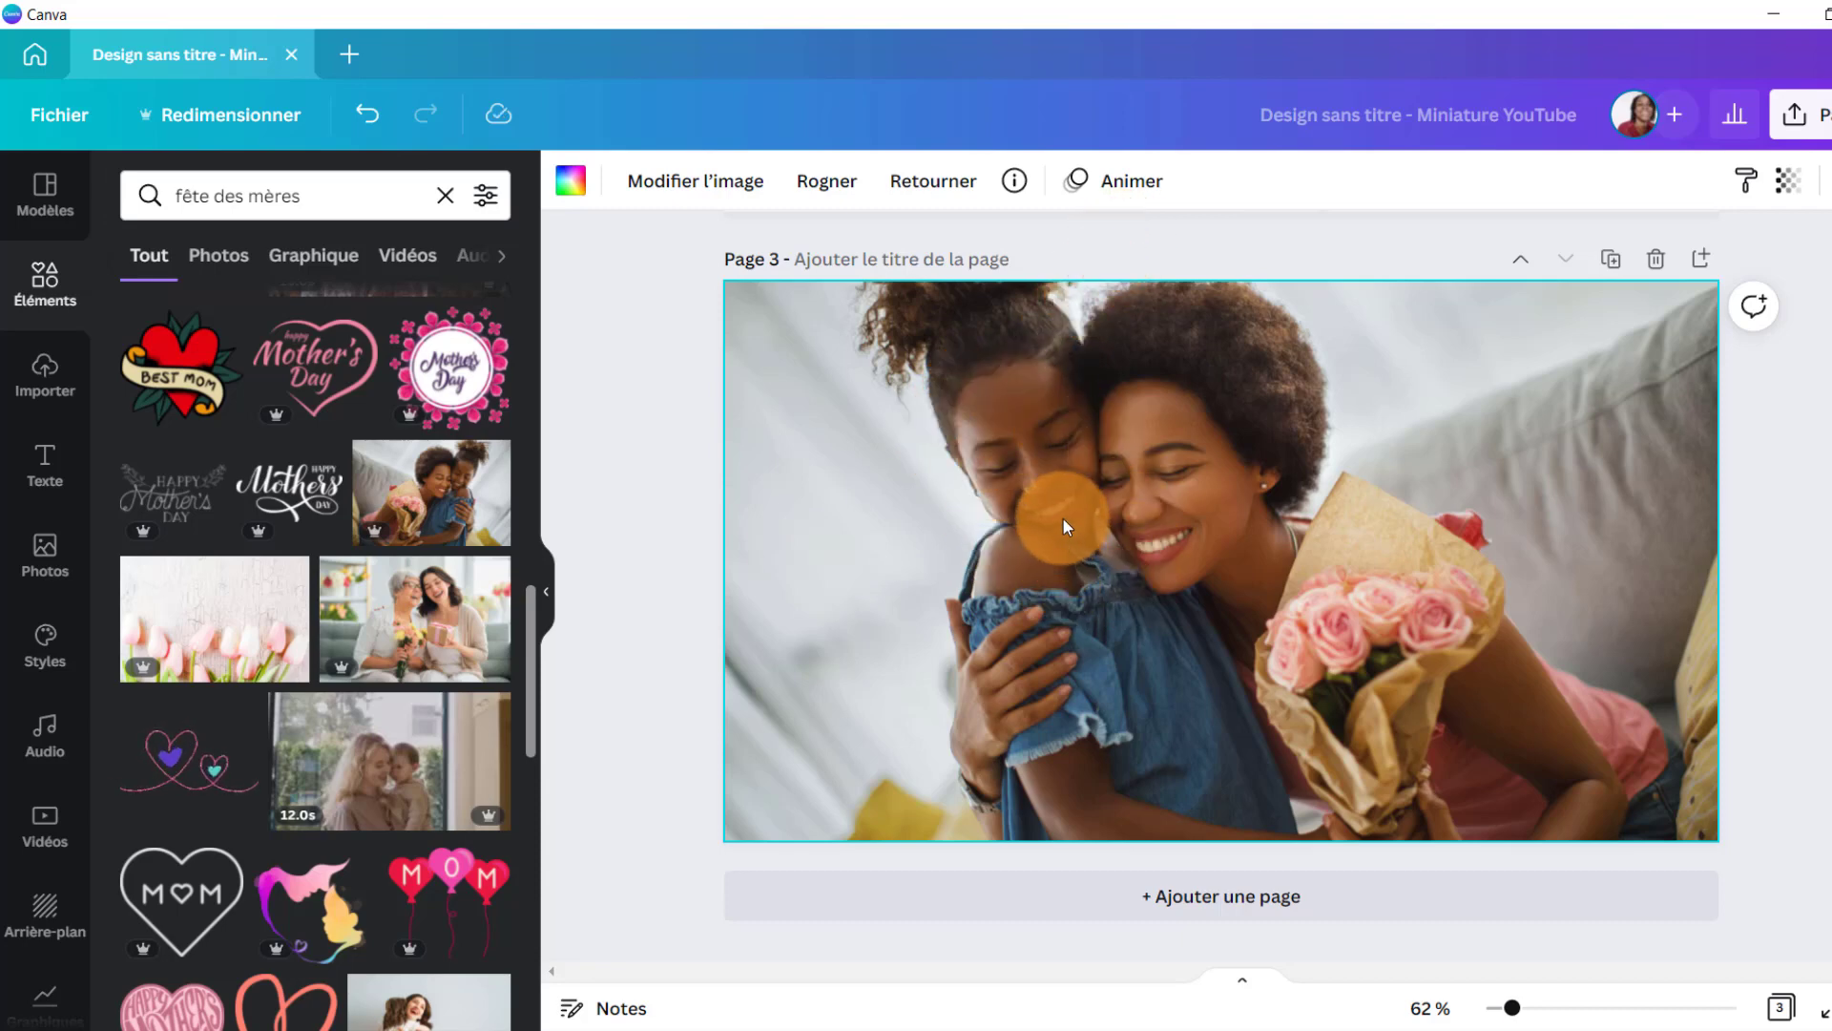
# Add a rectangle to page 3, shape it into a narrow full-height strip and place it along the page's left edge
pyautogui.press('r')
pyautogui.moveTo(1307, 561); pyautogui.dragTo(1211, 580)
pyautogui.moveTo(1179, 476); pyautogui.dragTo(1169, 283)
pyautogui.moveTo(1179, 645); pyautogui.dragTo(1179, 837)
pyautogui.moveTo(1179, 706); pyautogui.dragTo(771, 700)
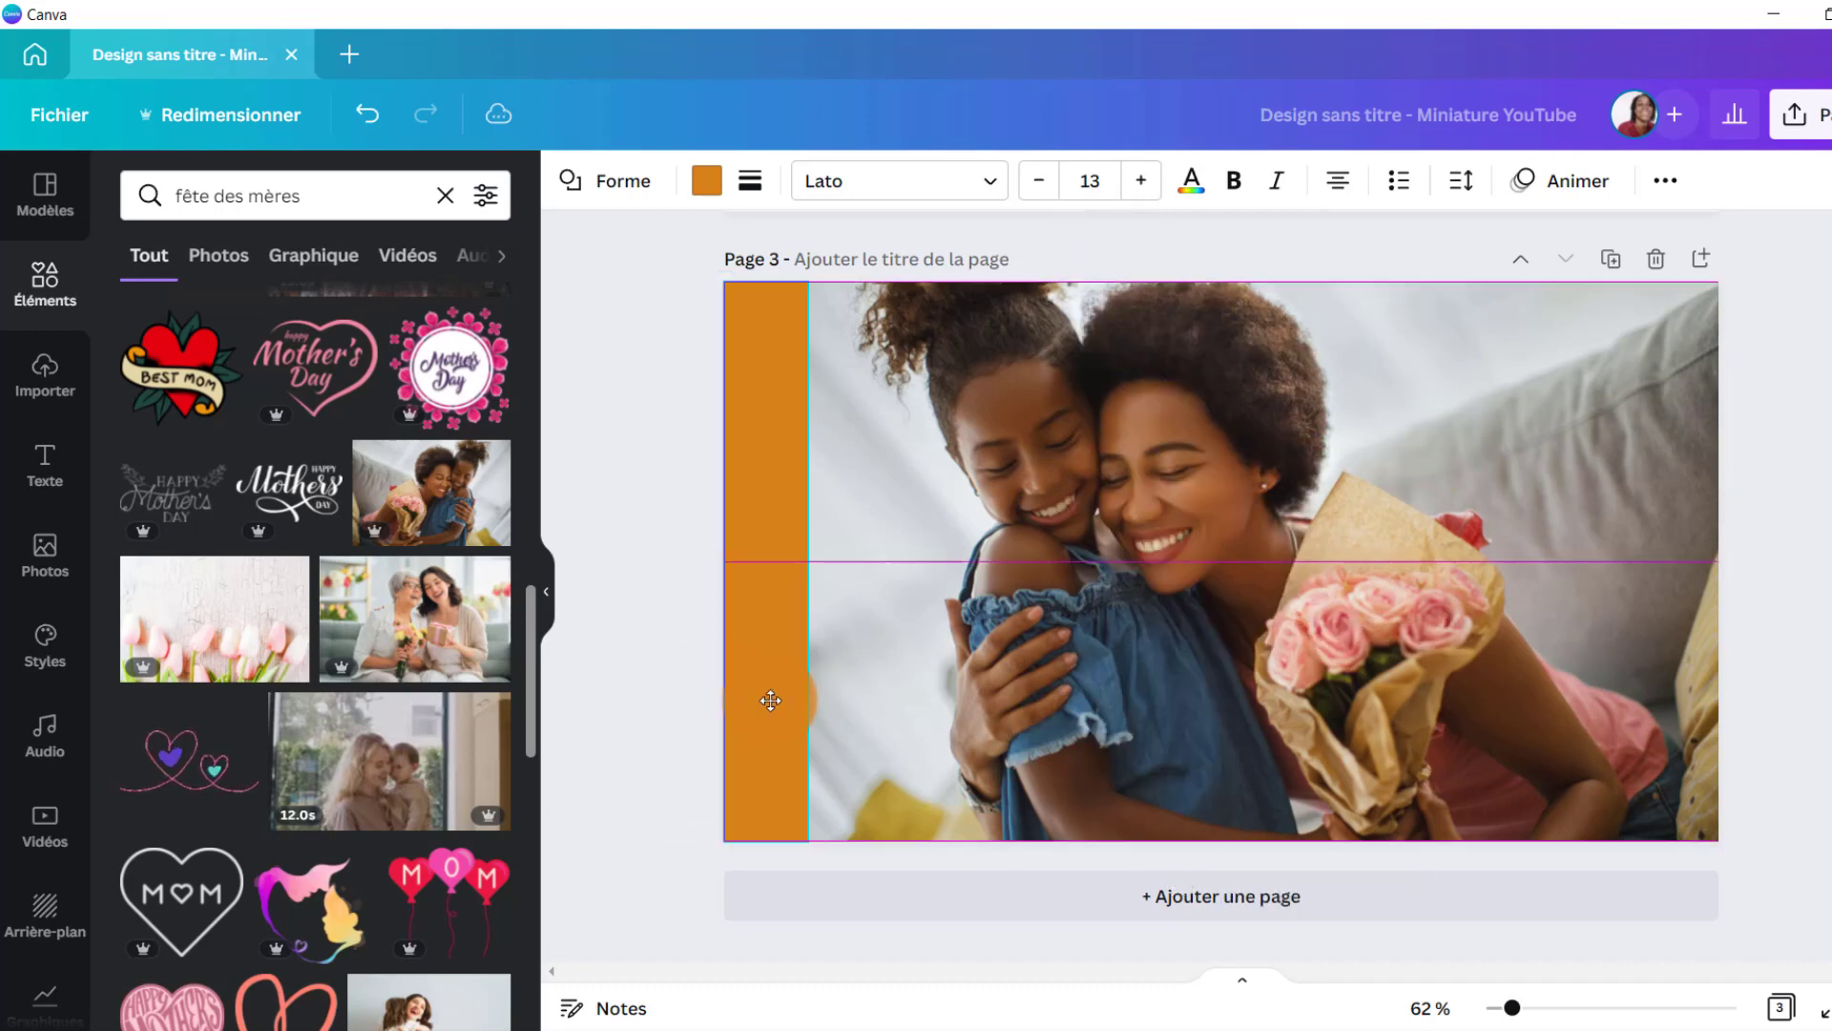
pyautogui.click(1236, 253)
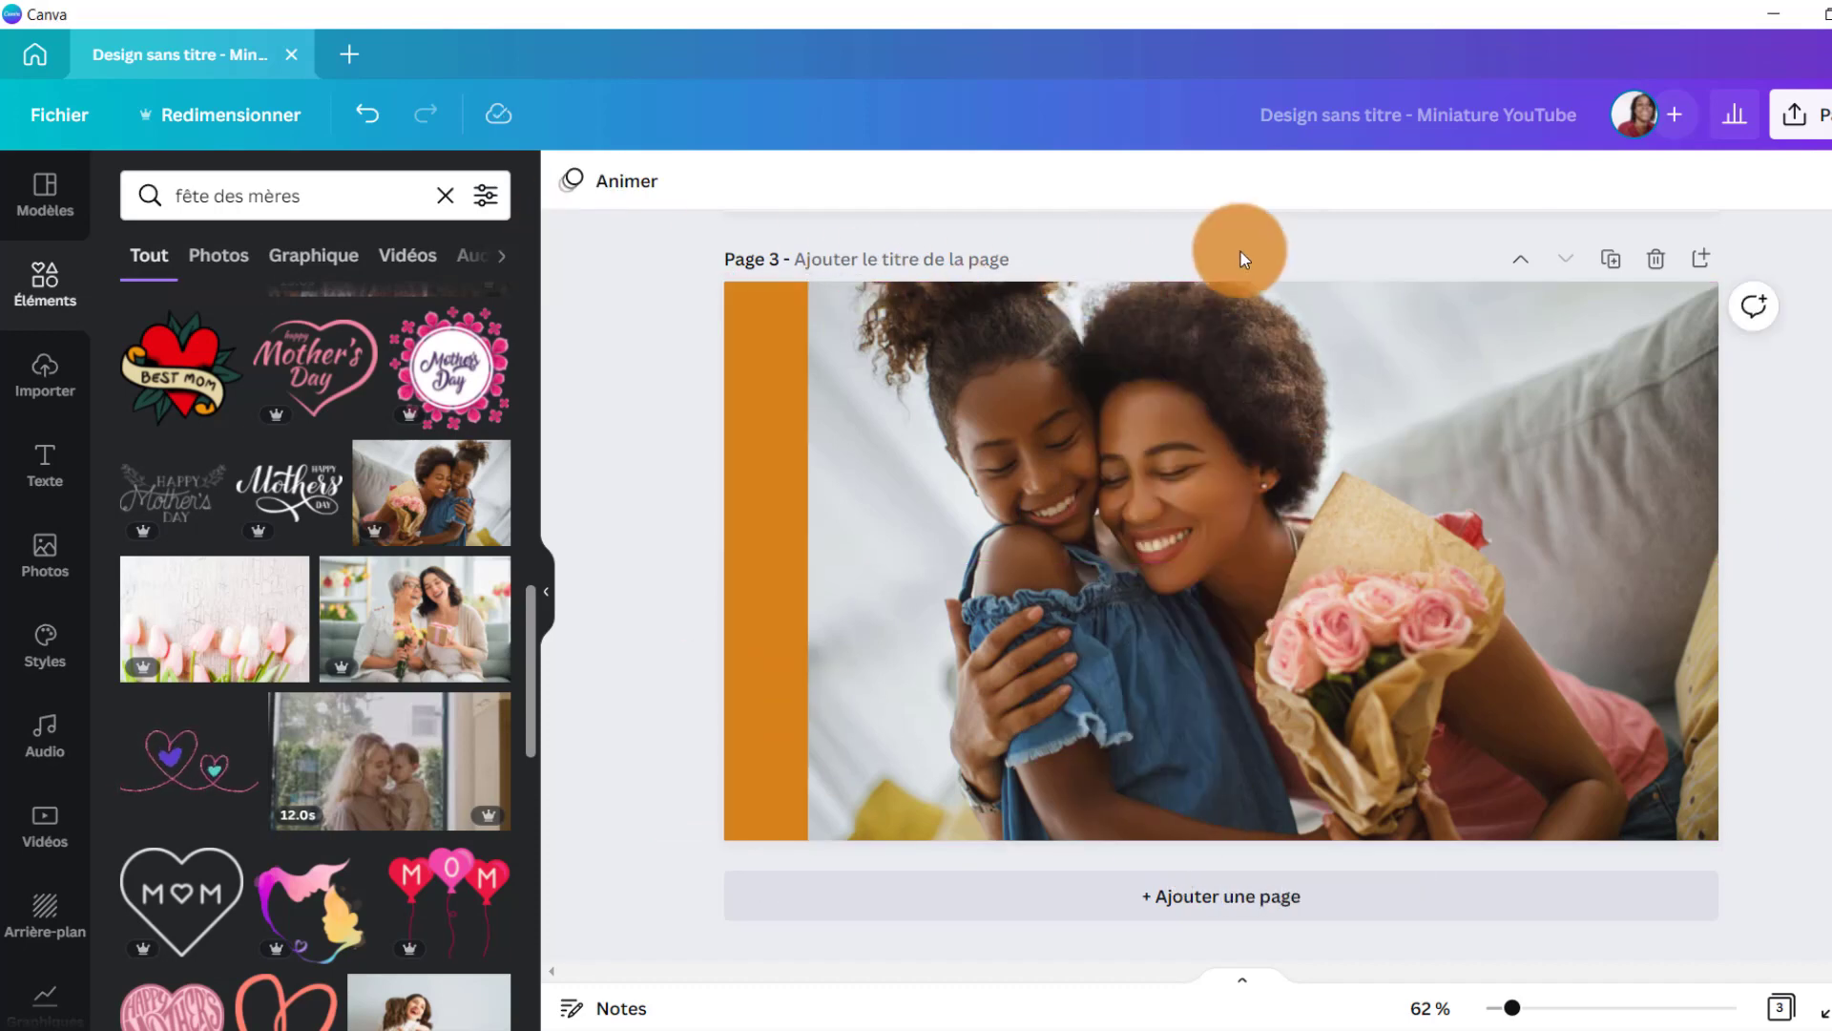
# Recolour the orange strip with the light grey from the photo colours and deselect it
pyautogui.click(826, 540)
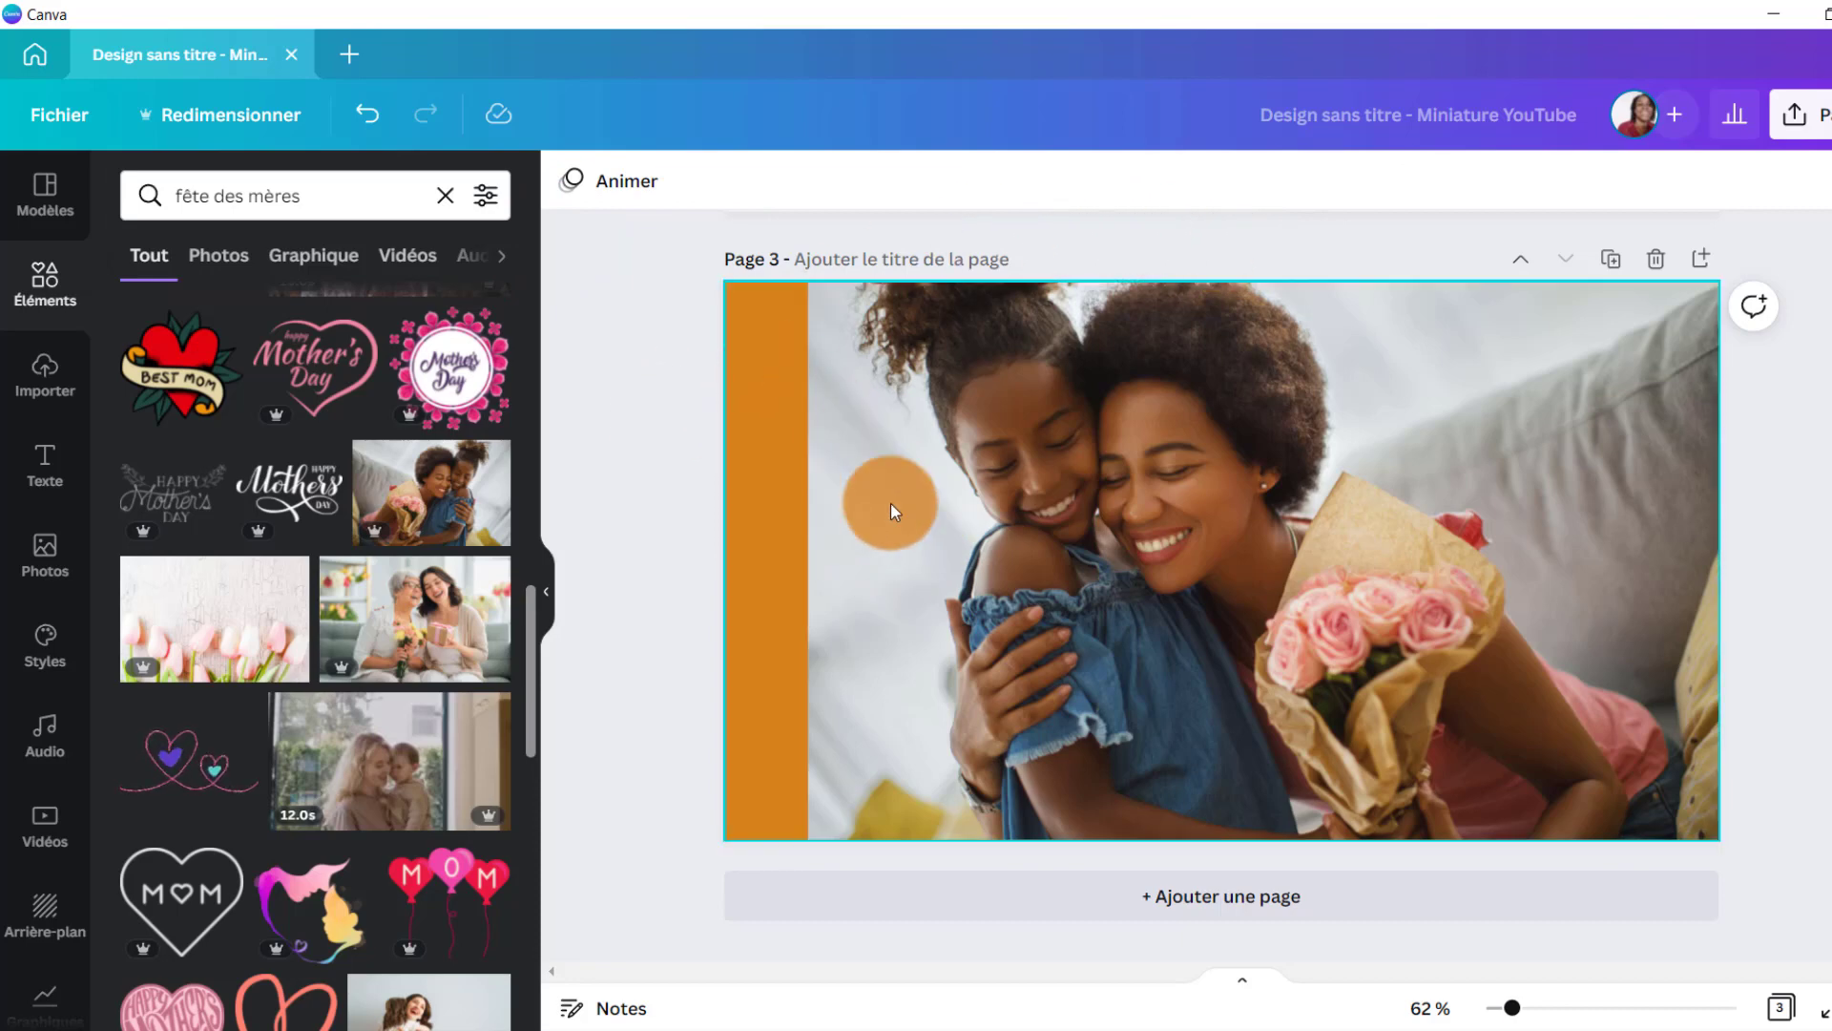
pyautogui.click(775, 494)
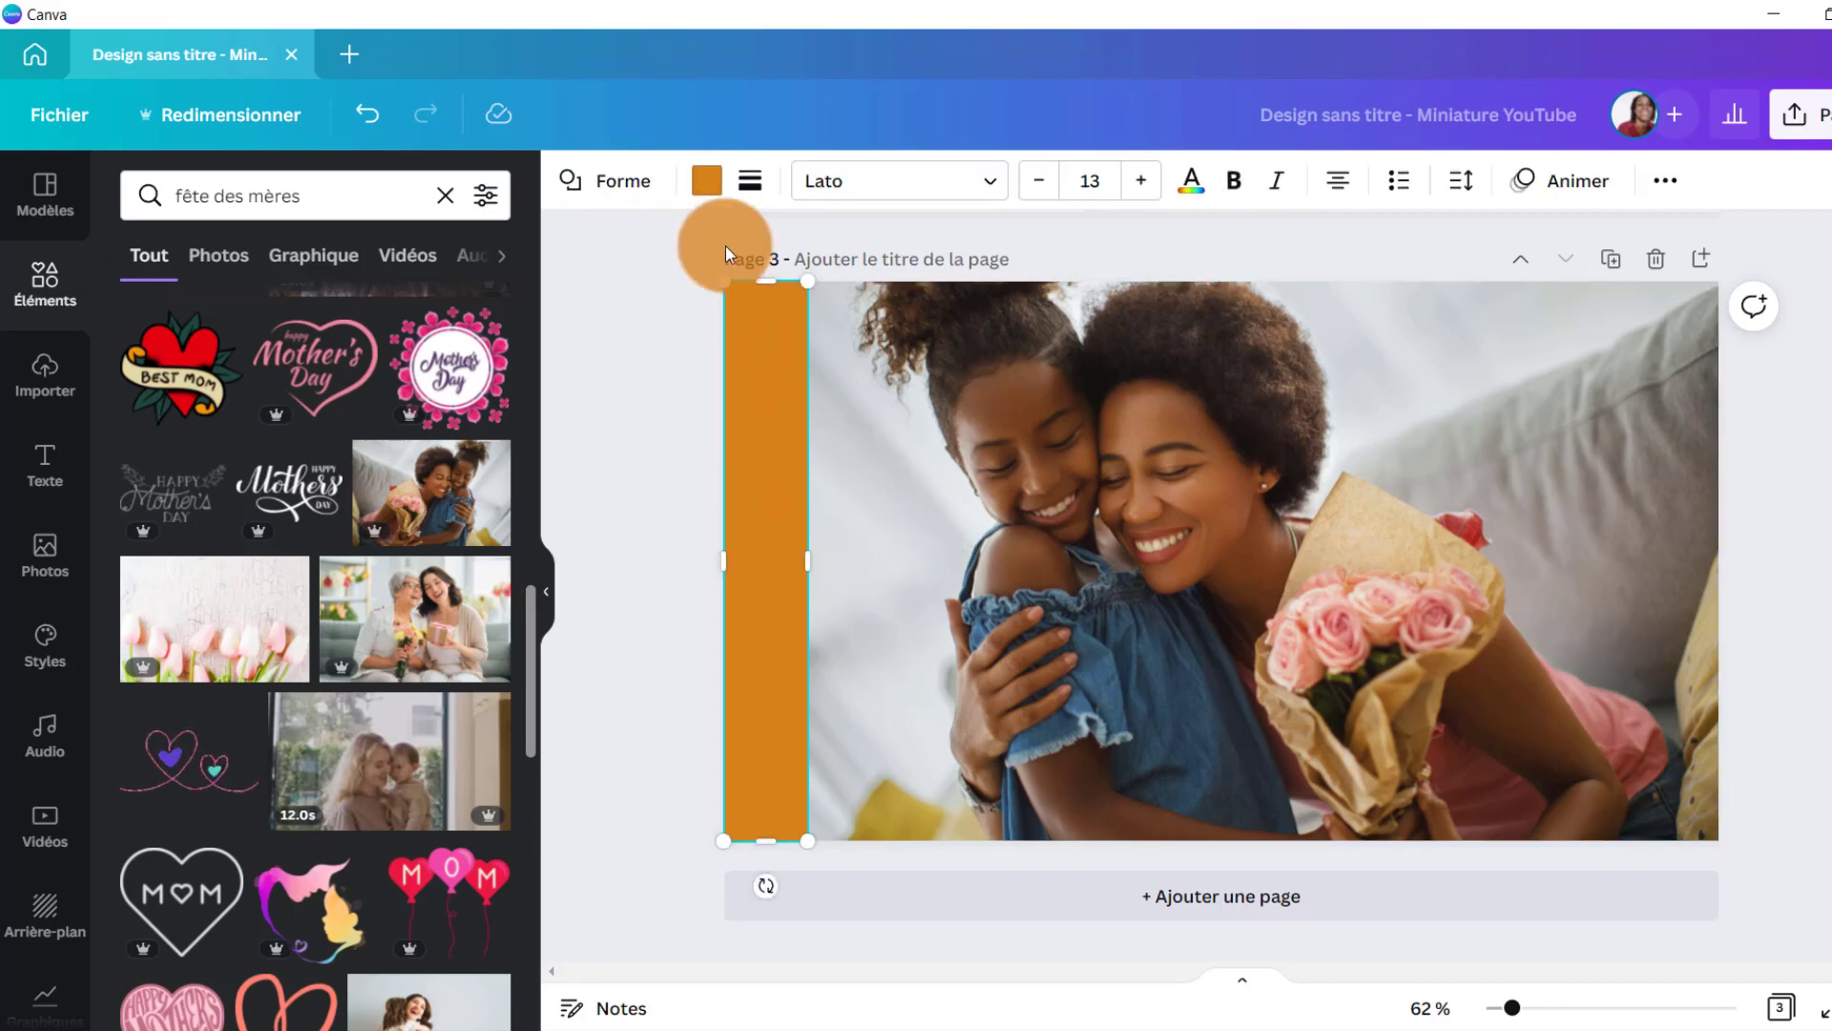
pyautogui.click(707, 183)
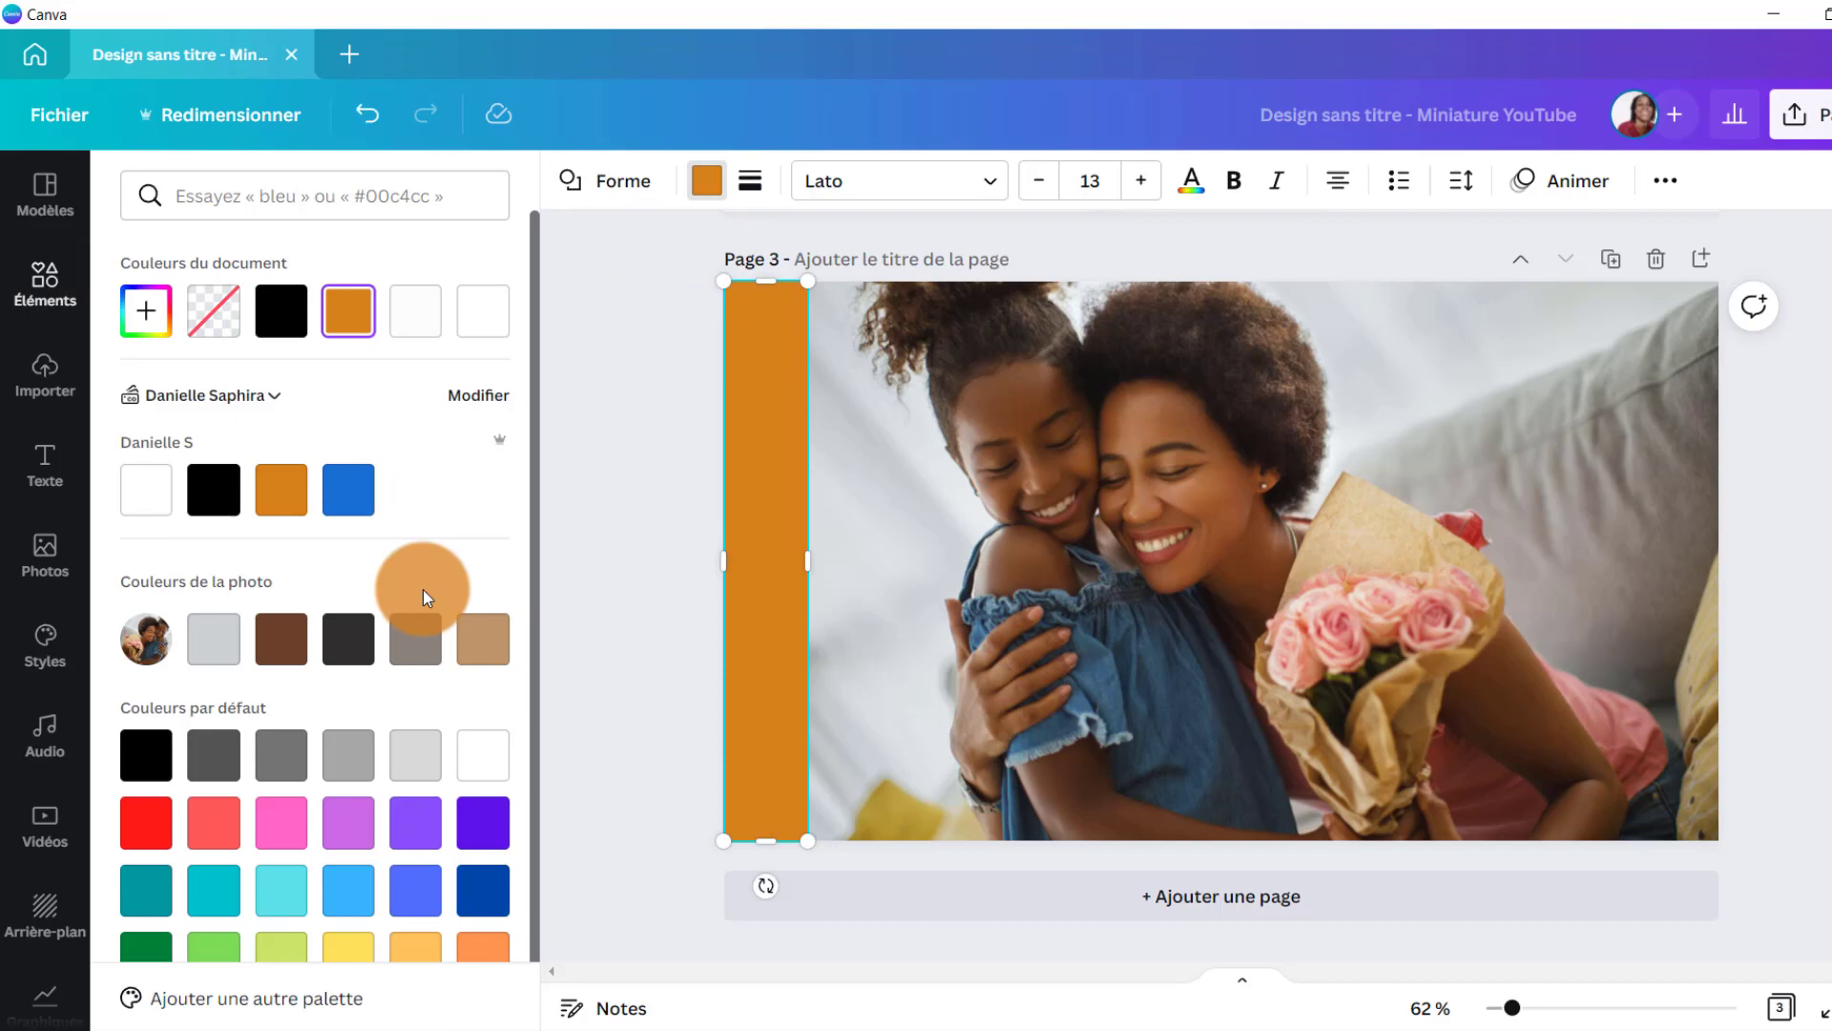
pyautogui.click(214, 637)
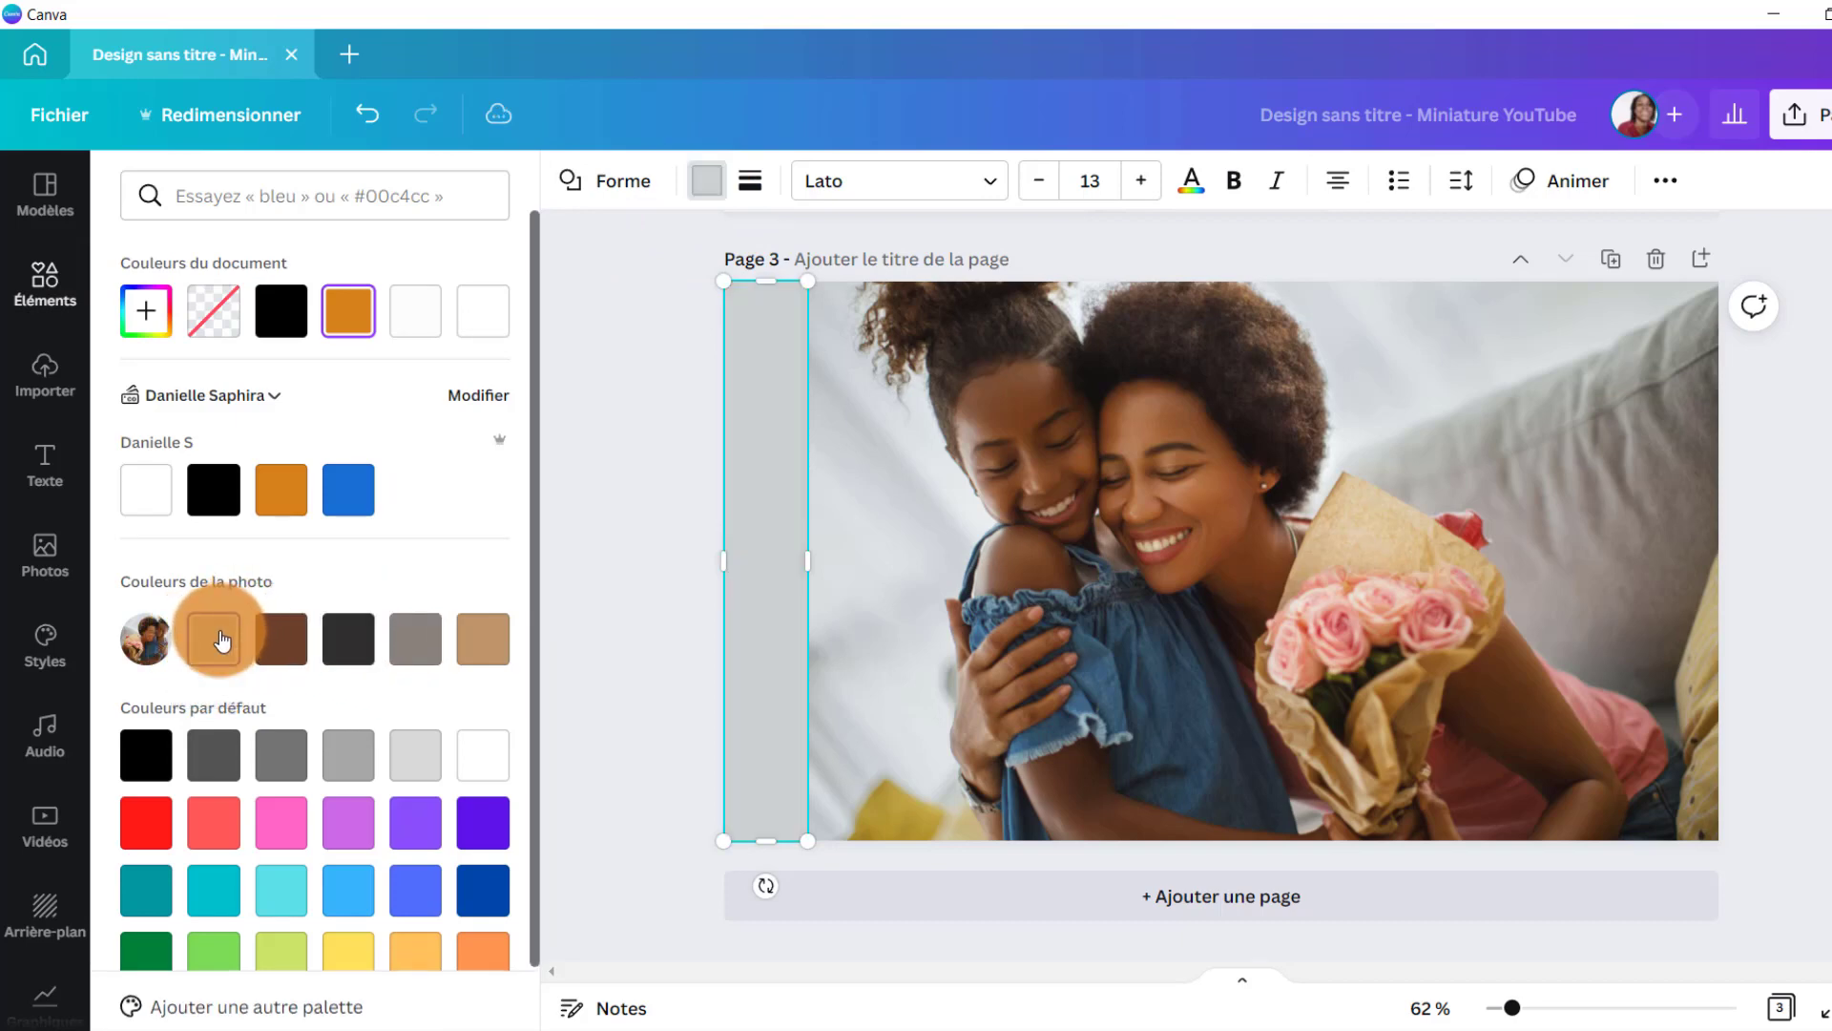
pyautogui.click(862, 518)
pyautogui.click(863, 519)
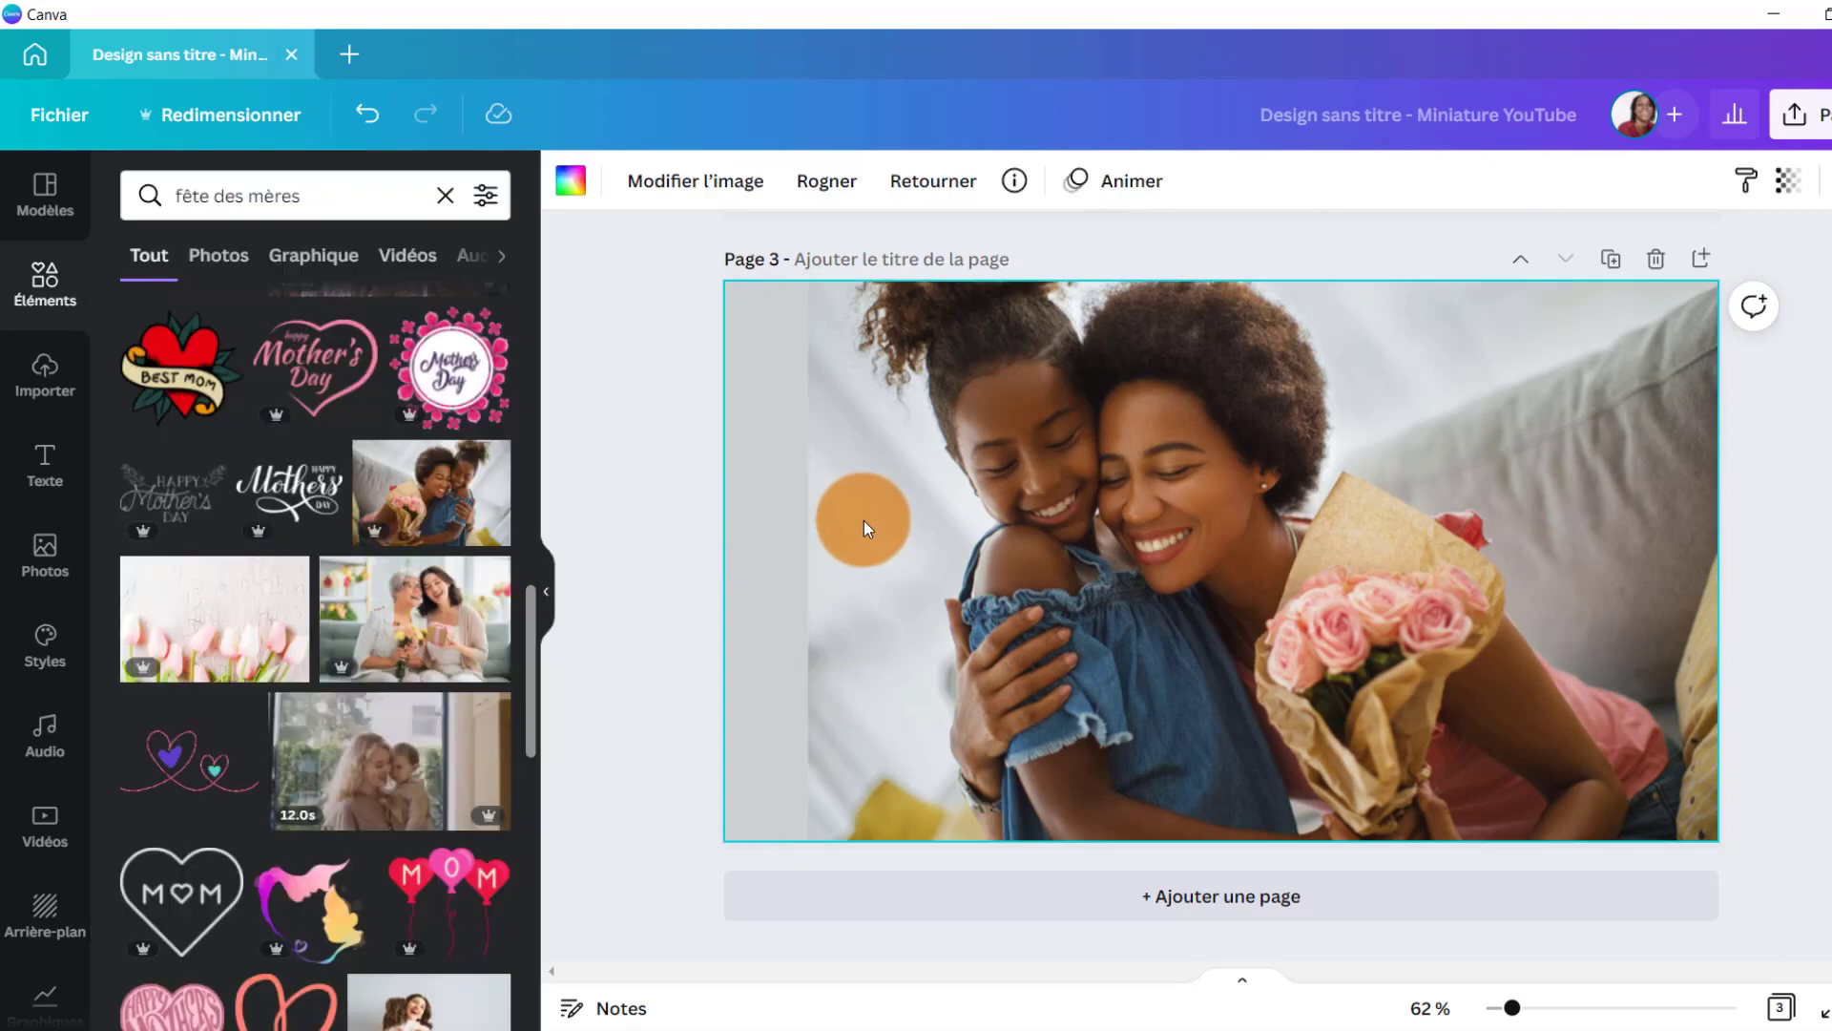
# Search the elements for "dégradés transparent" and add the purple transparent gradient to page 3
pyautogui.scroll(5, 277, 381)
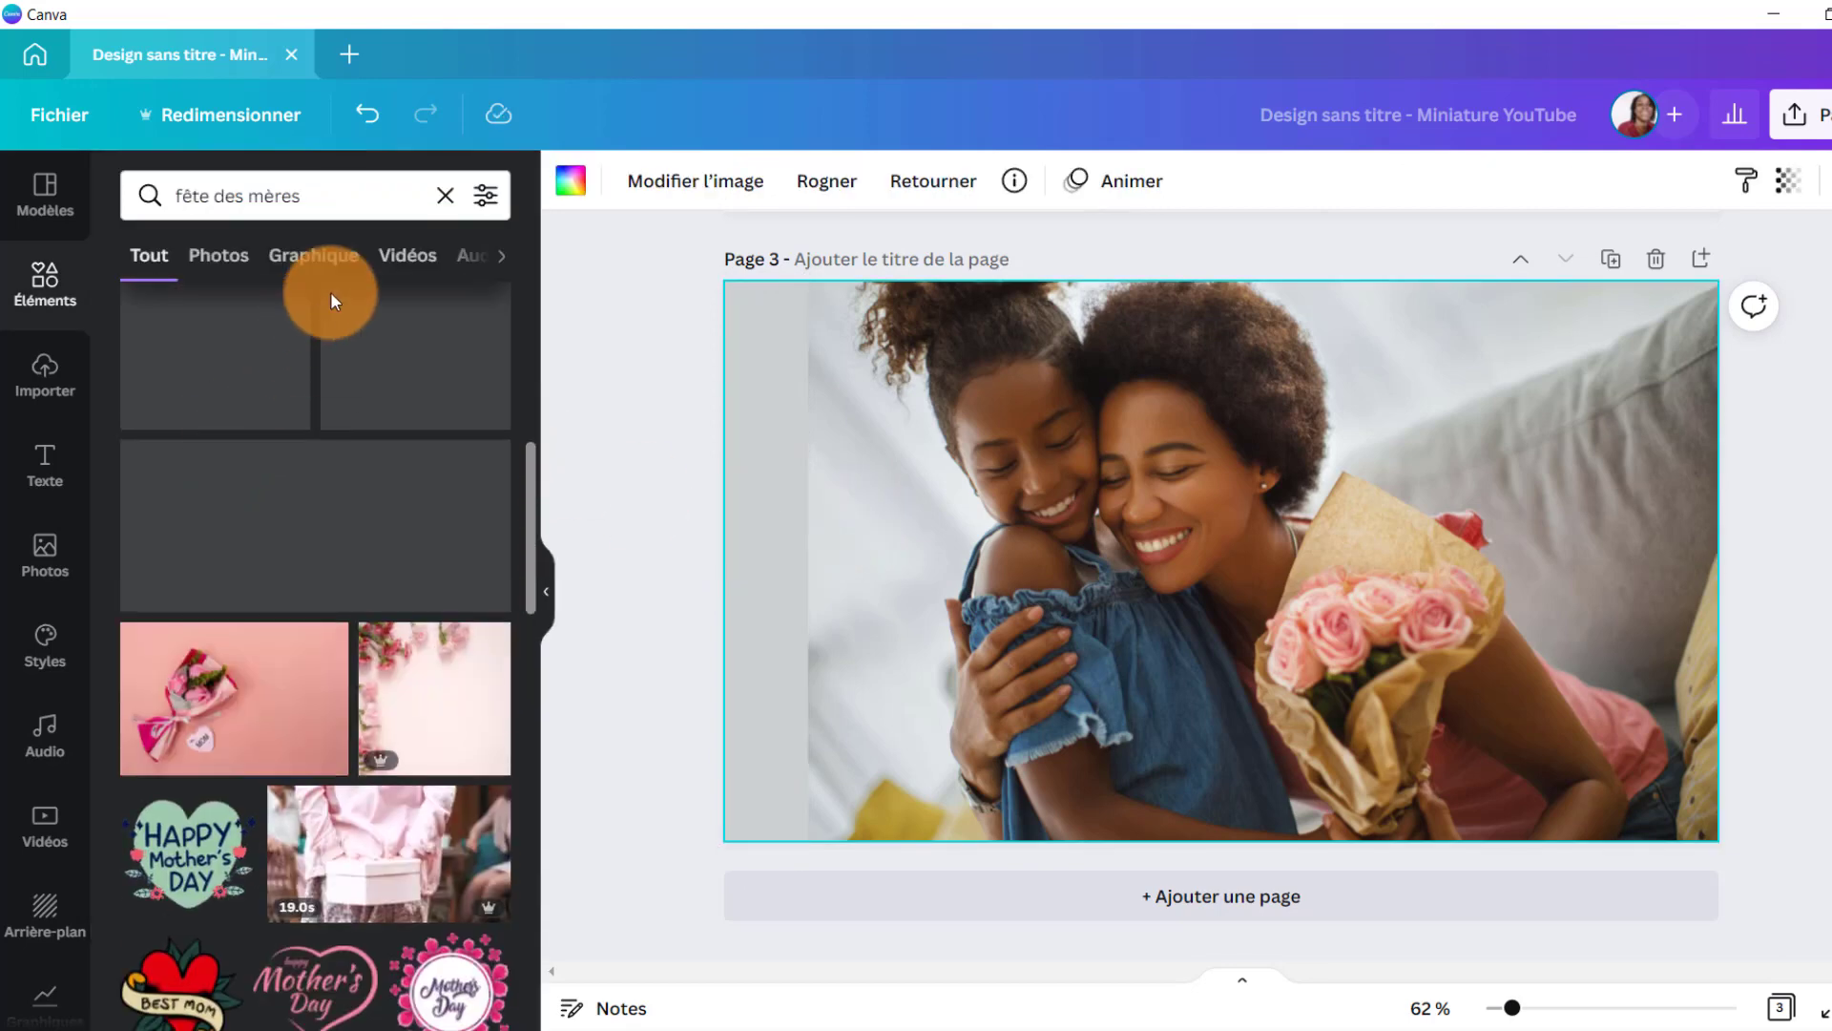
pyautogui.click(443, 195)
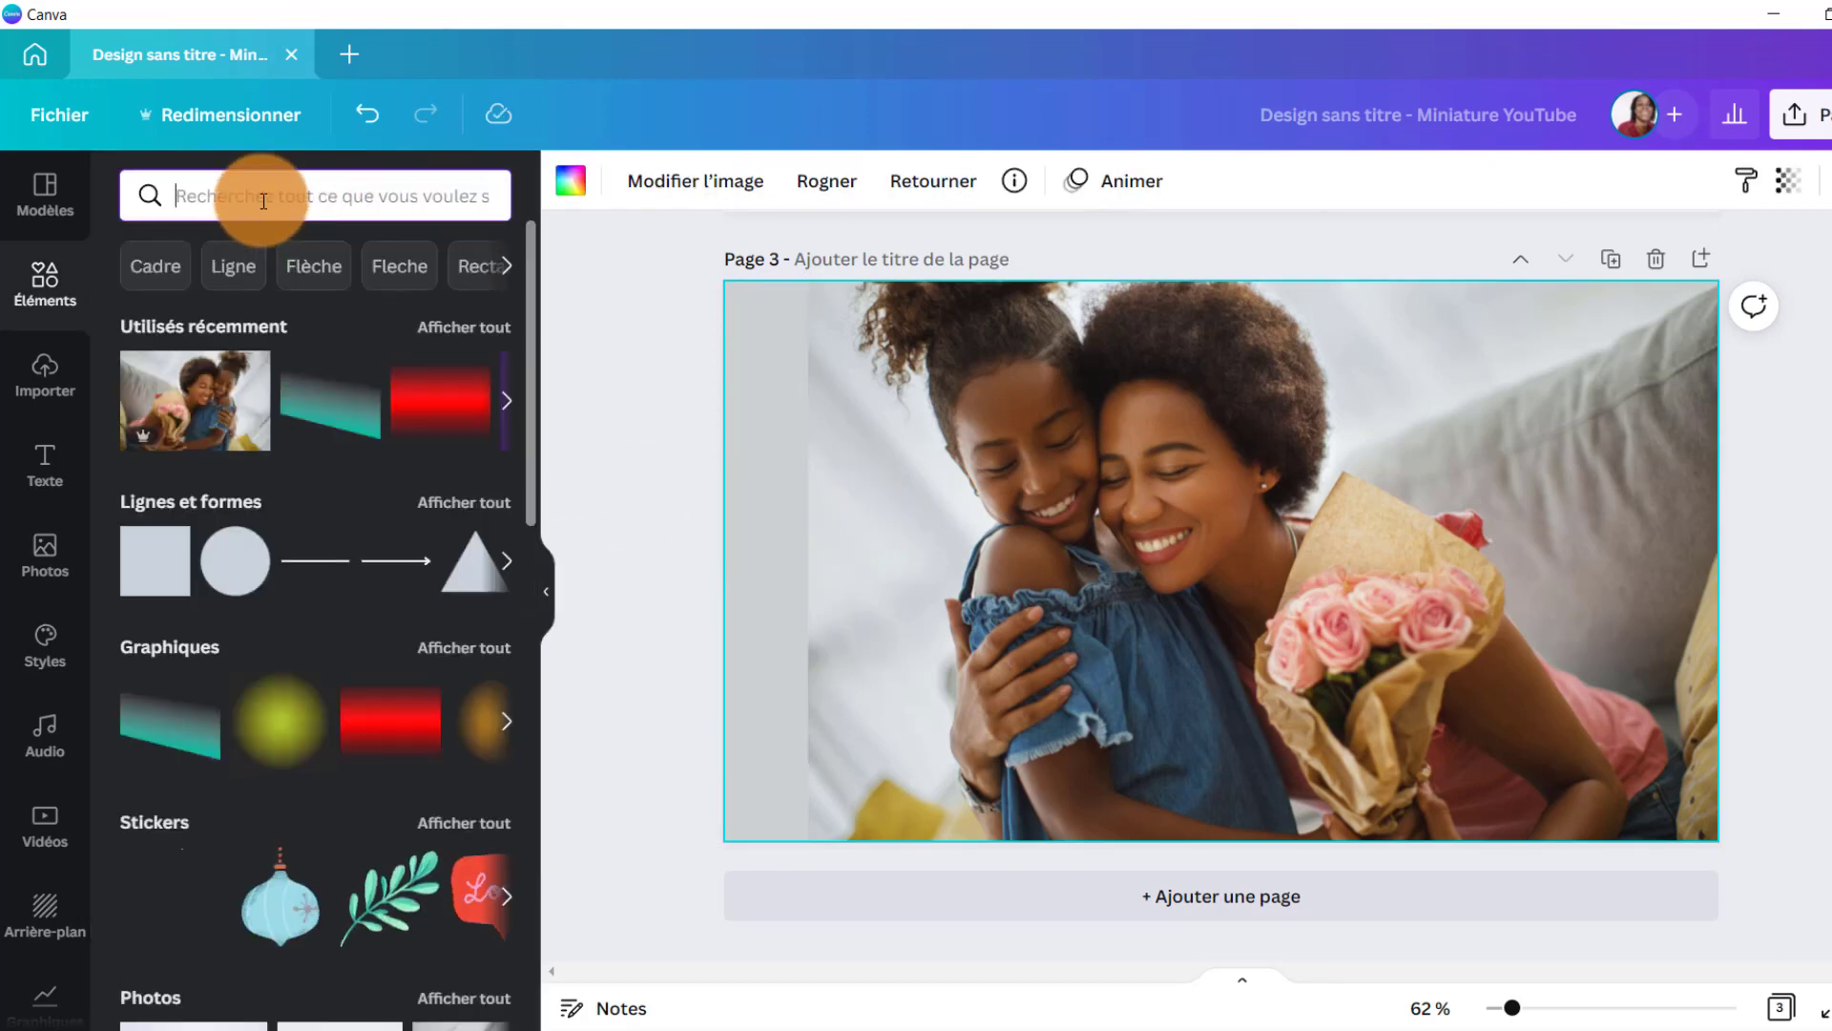
pyautogui.write('d')
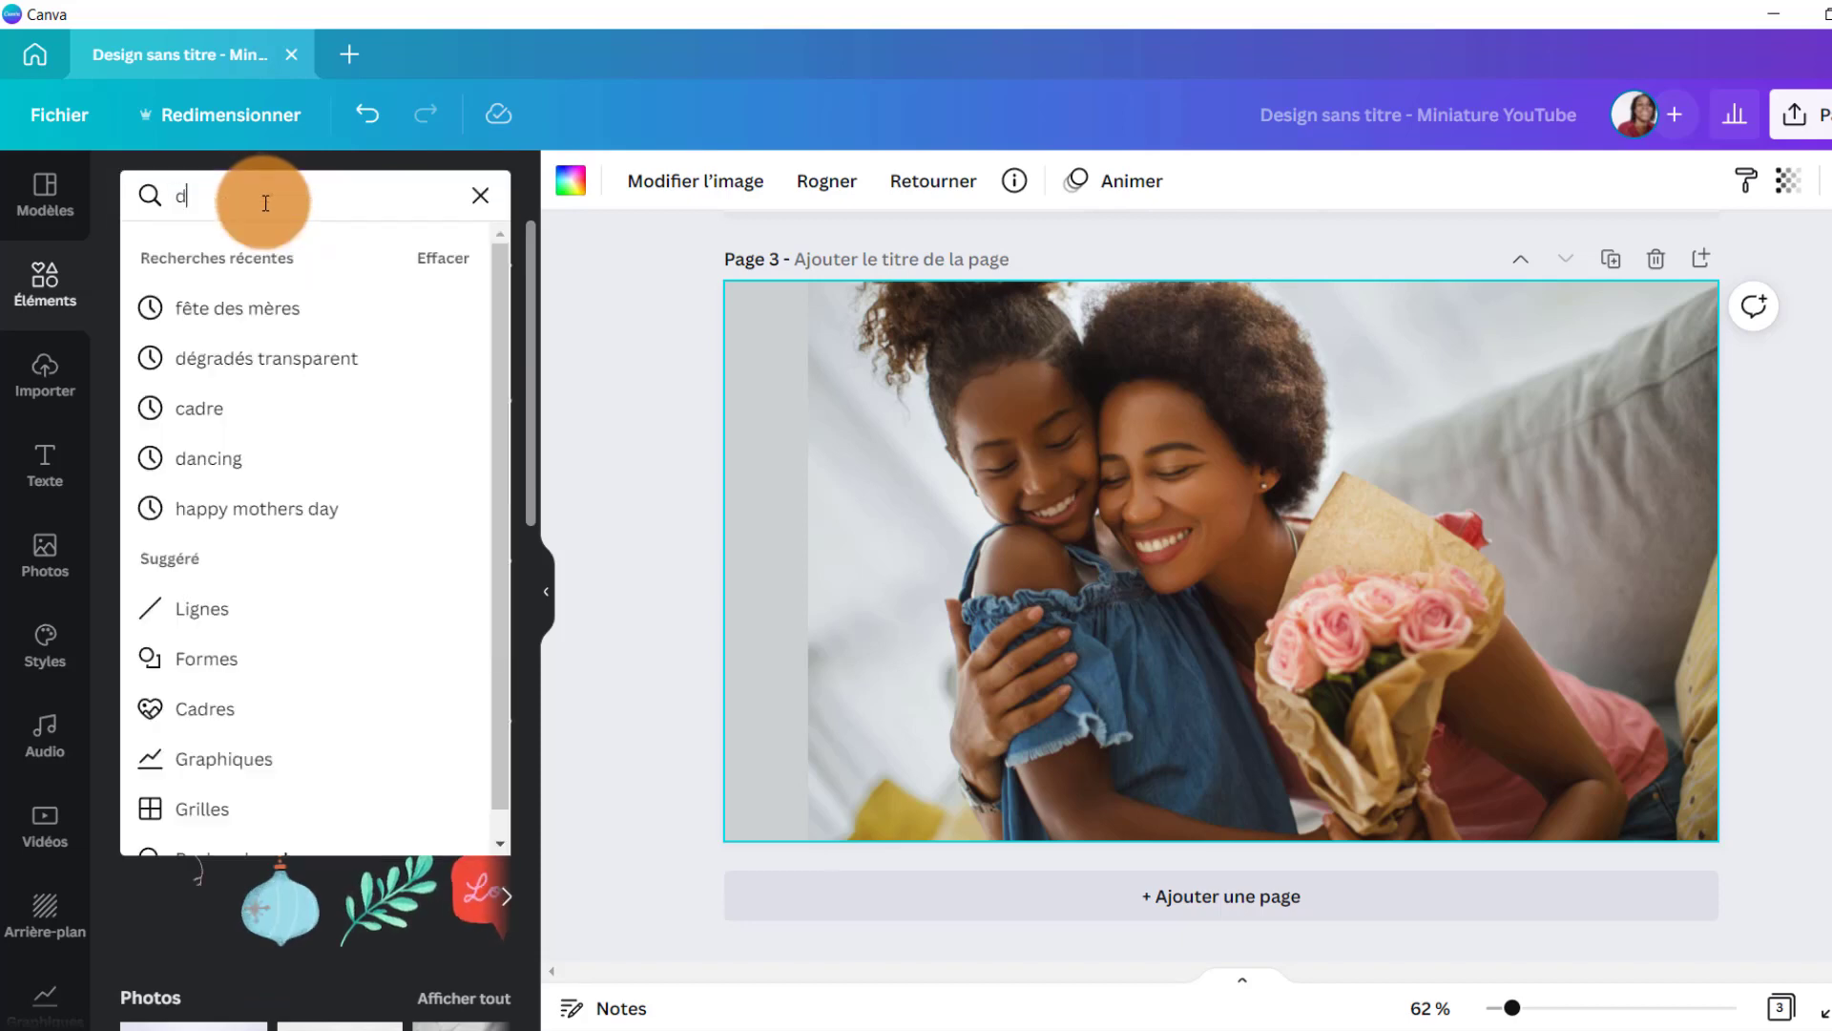
pyautogui.write('égrad')
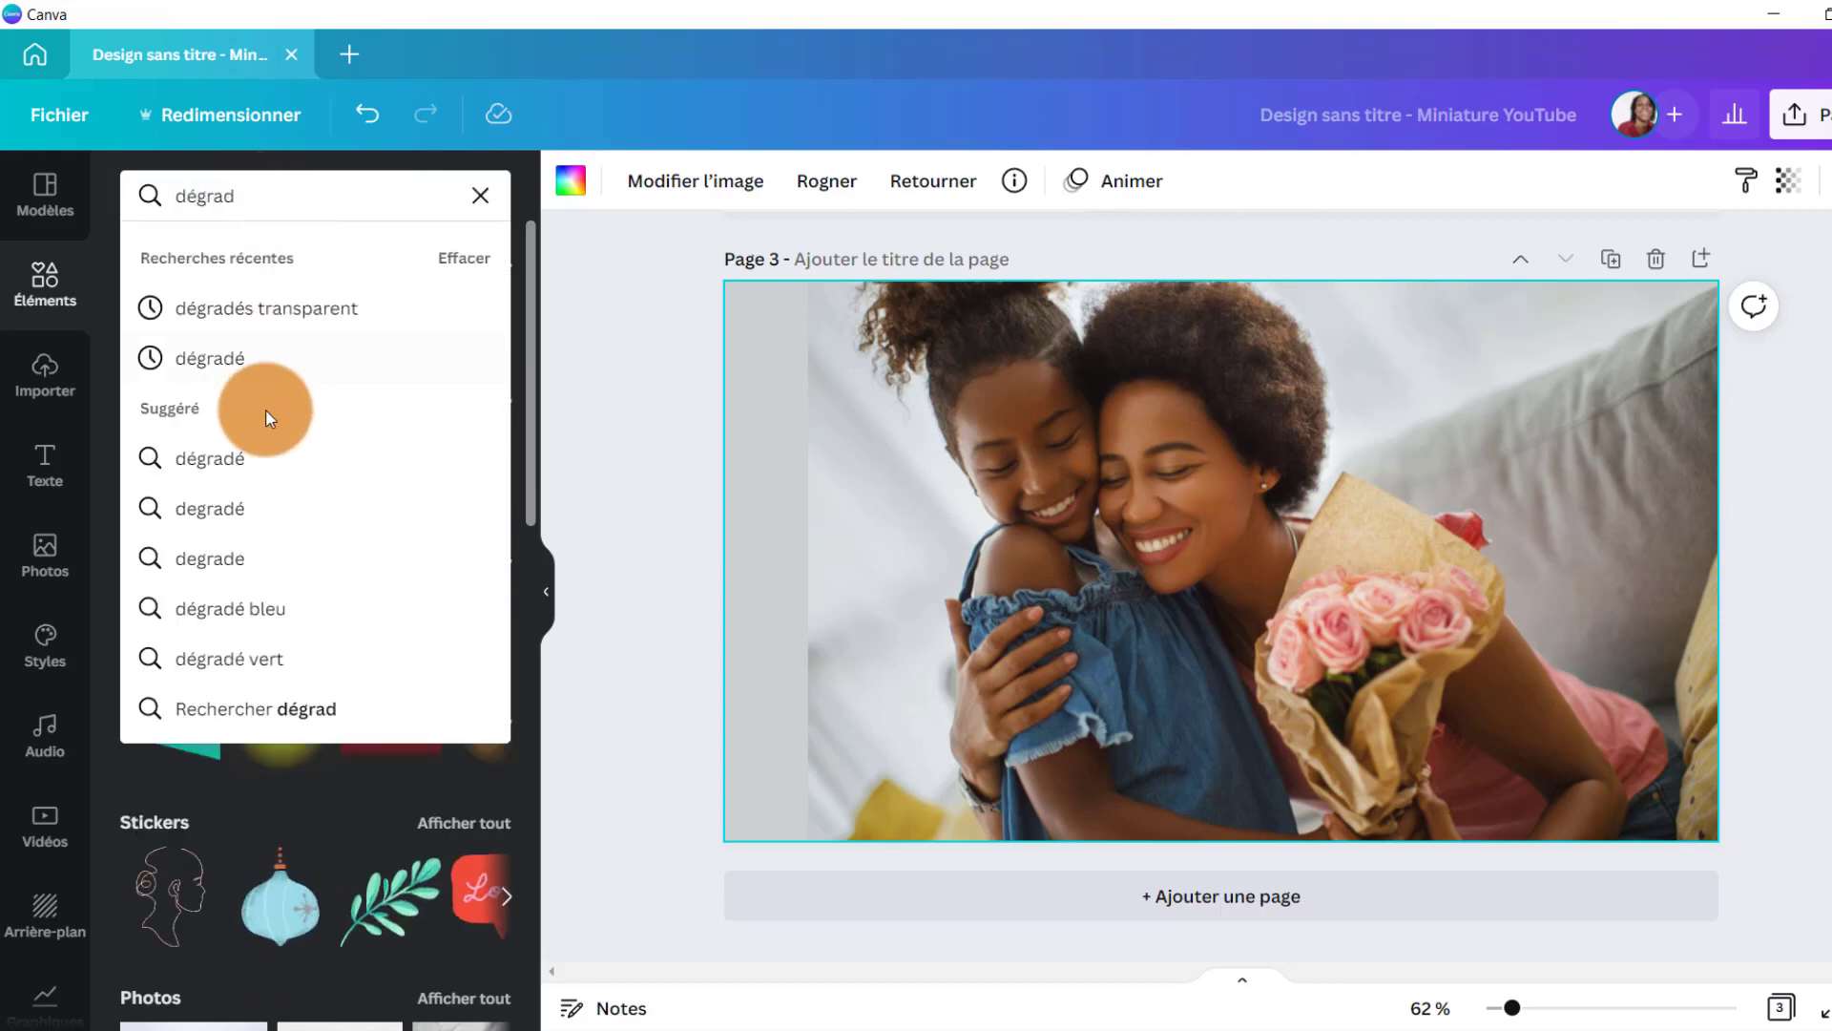
pyautogui.click(277, 307)
pyautogui.click(210, 360)
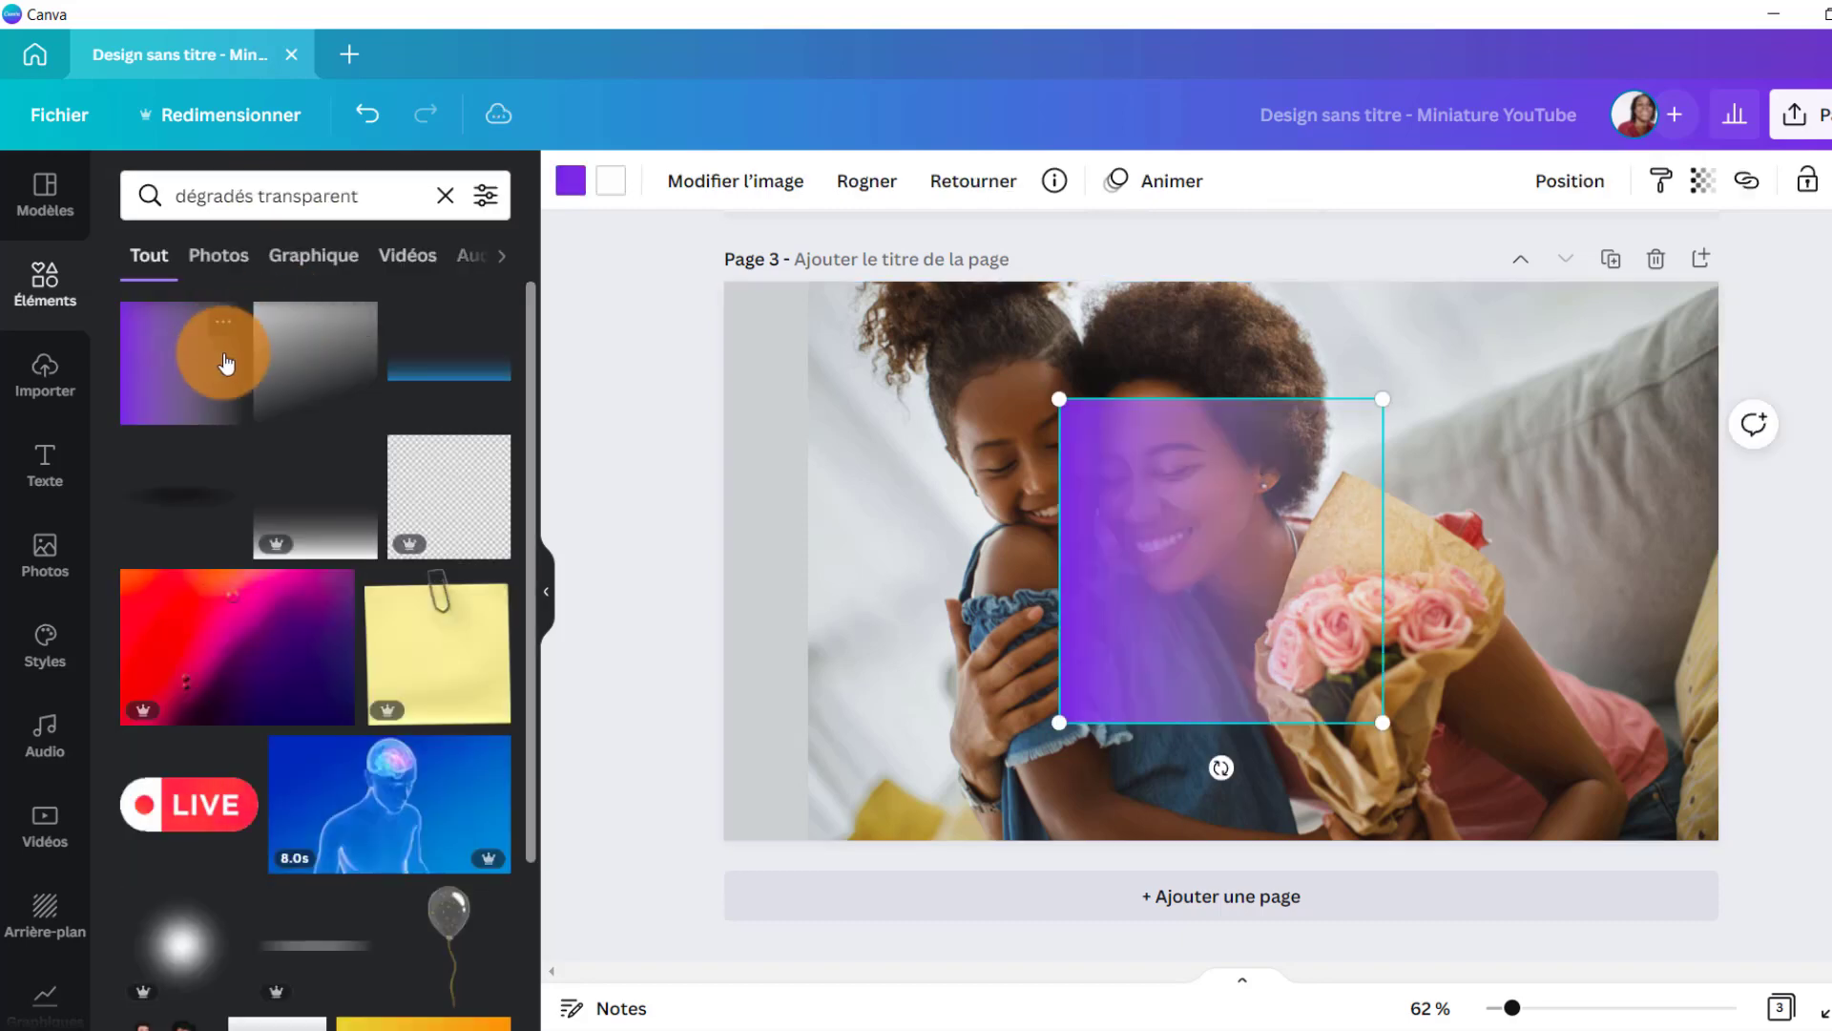
# Enlarge the purple gradient to the full page height and align its solid side with the grey strip's inner edge
pyautogui.moveTo(1057, 393); pyautogui.dragTo(873, 304)
pyautogui.moveTo(941, 725); pyautogui.dragTo(825, 842)
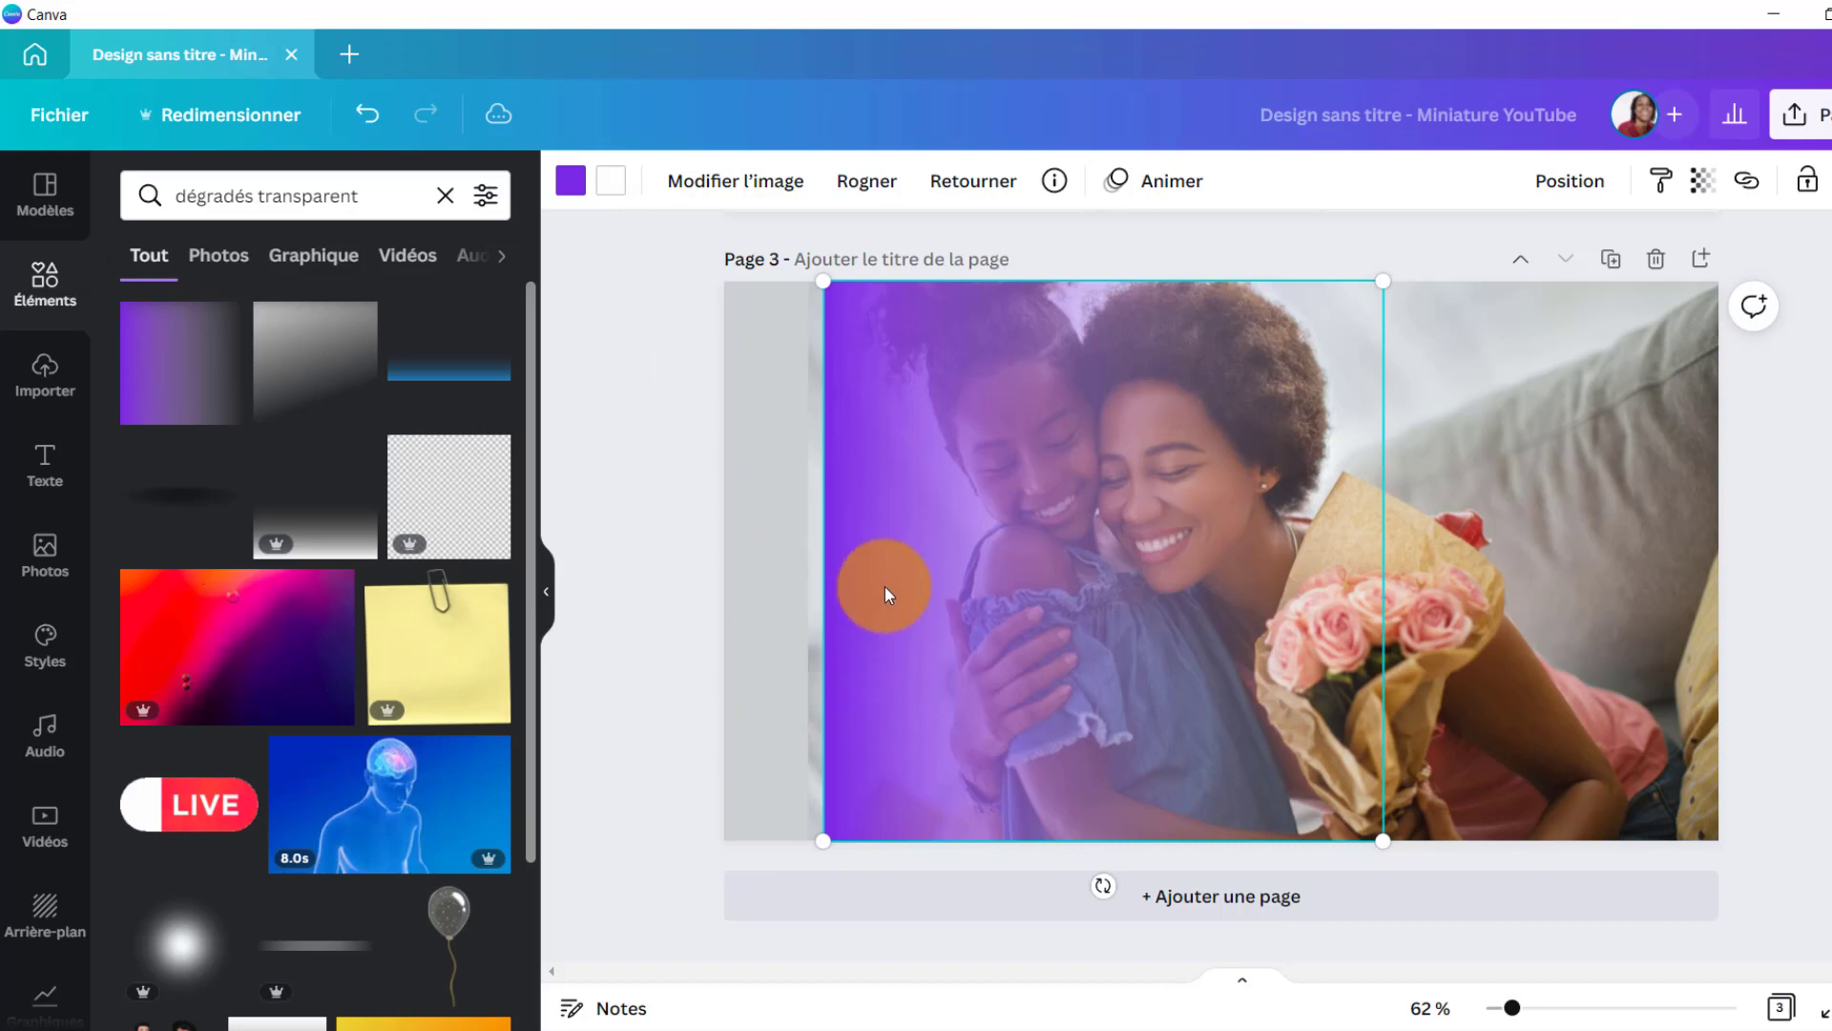
pyautogui.moveTo(884, 587); pyautogui.dragTo(868, 586)
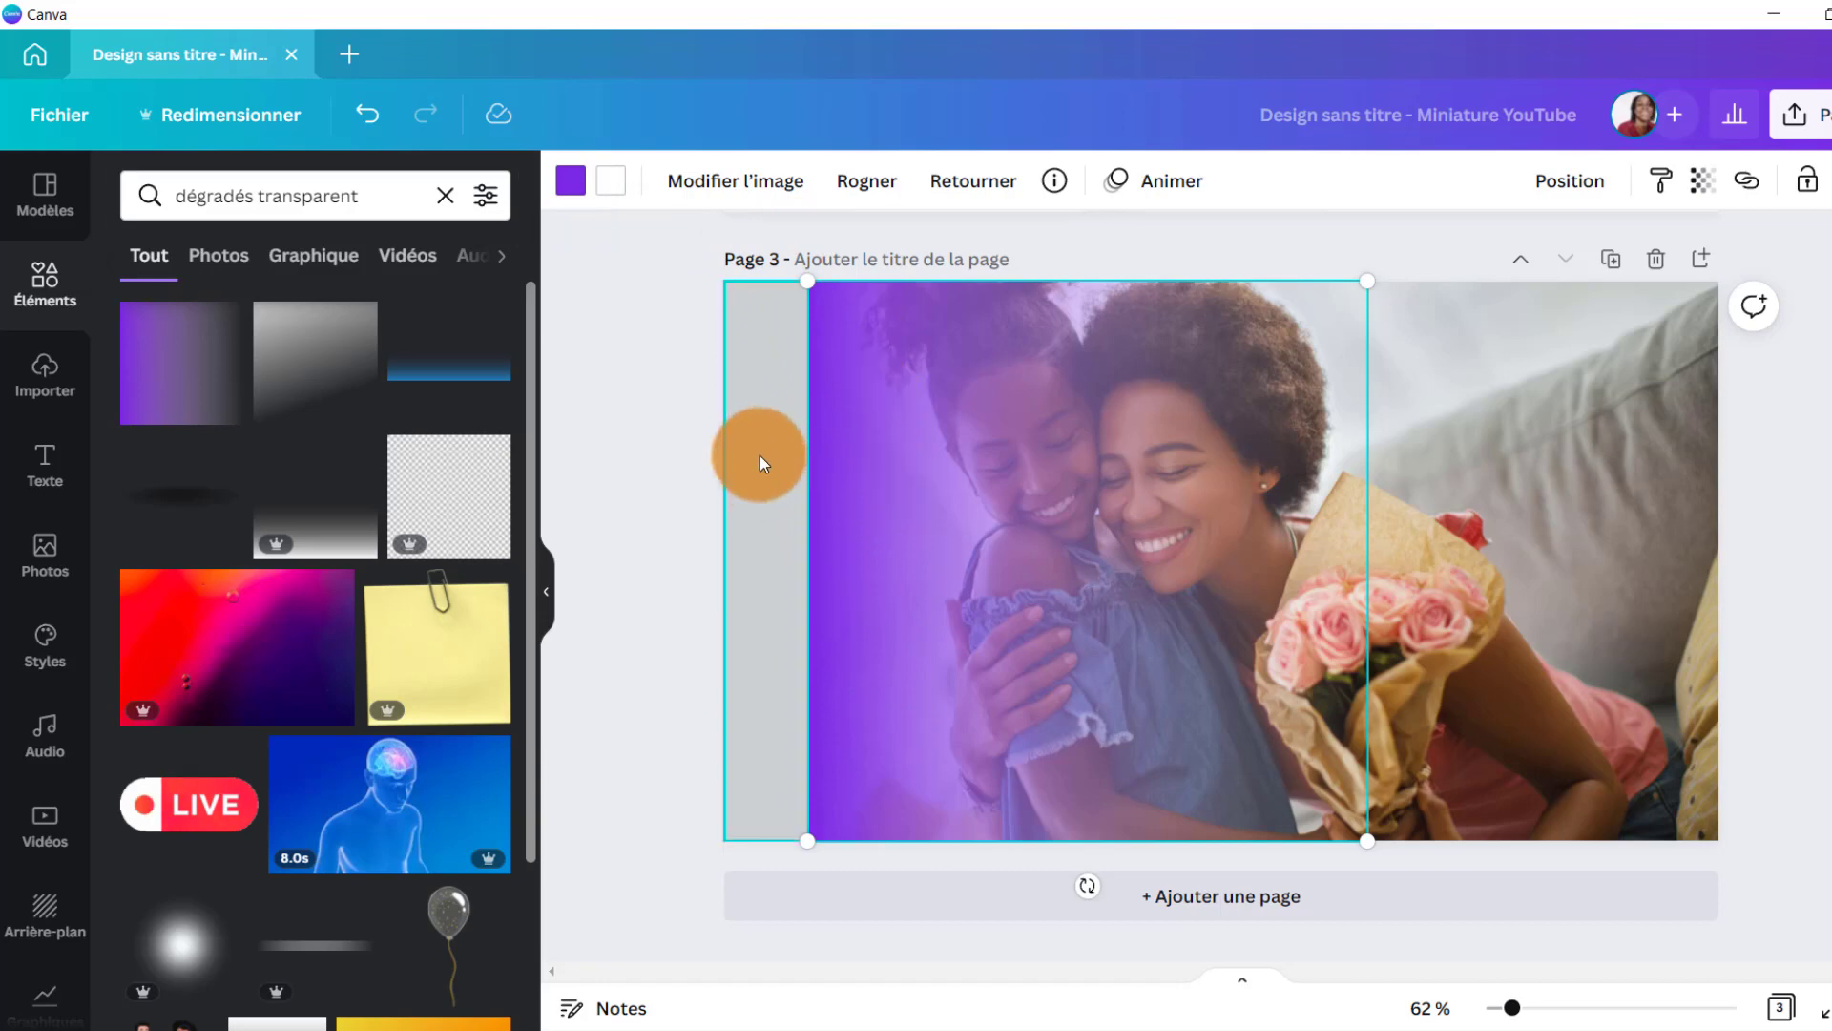
# Change the purple gradient's colour to the light grey #ccd0d1 from the photo colours
pyautogui.click(570, 183)
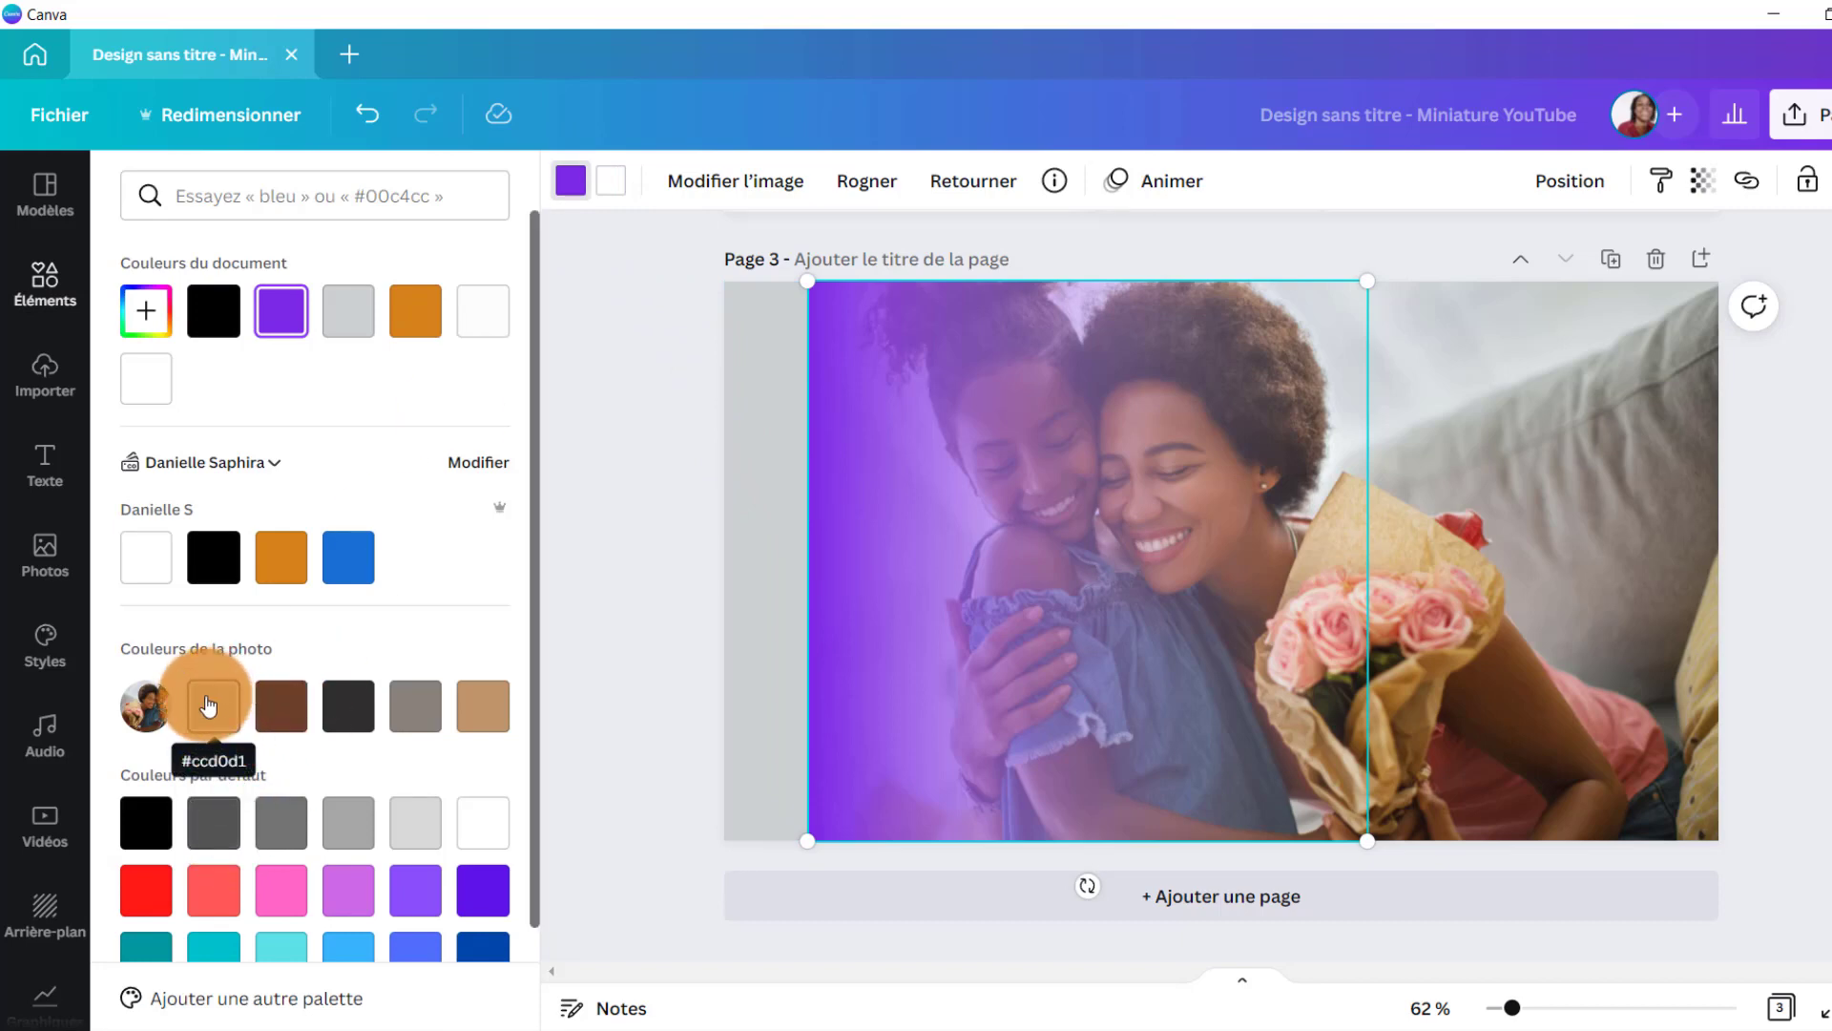
pyautogui.click(229, 730)
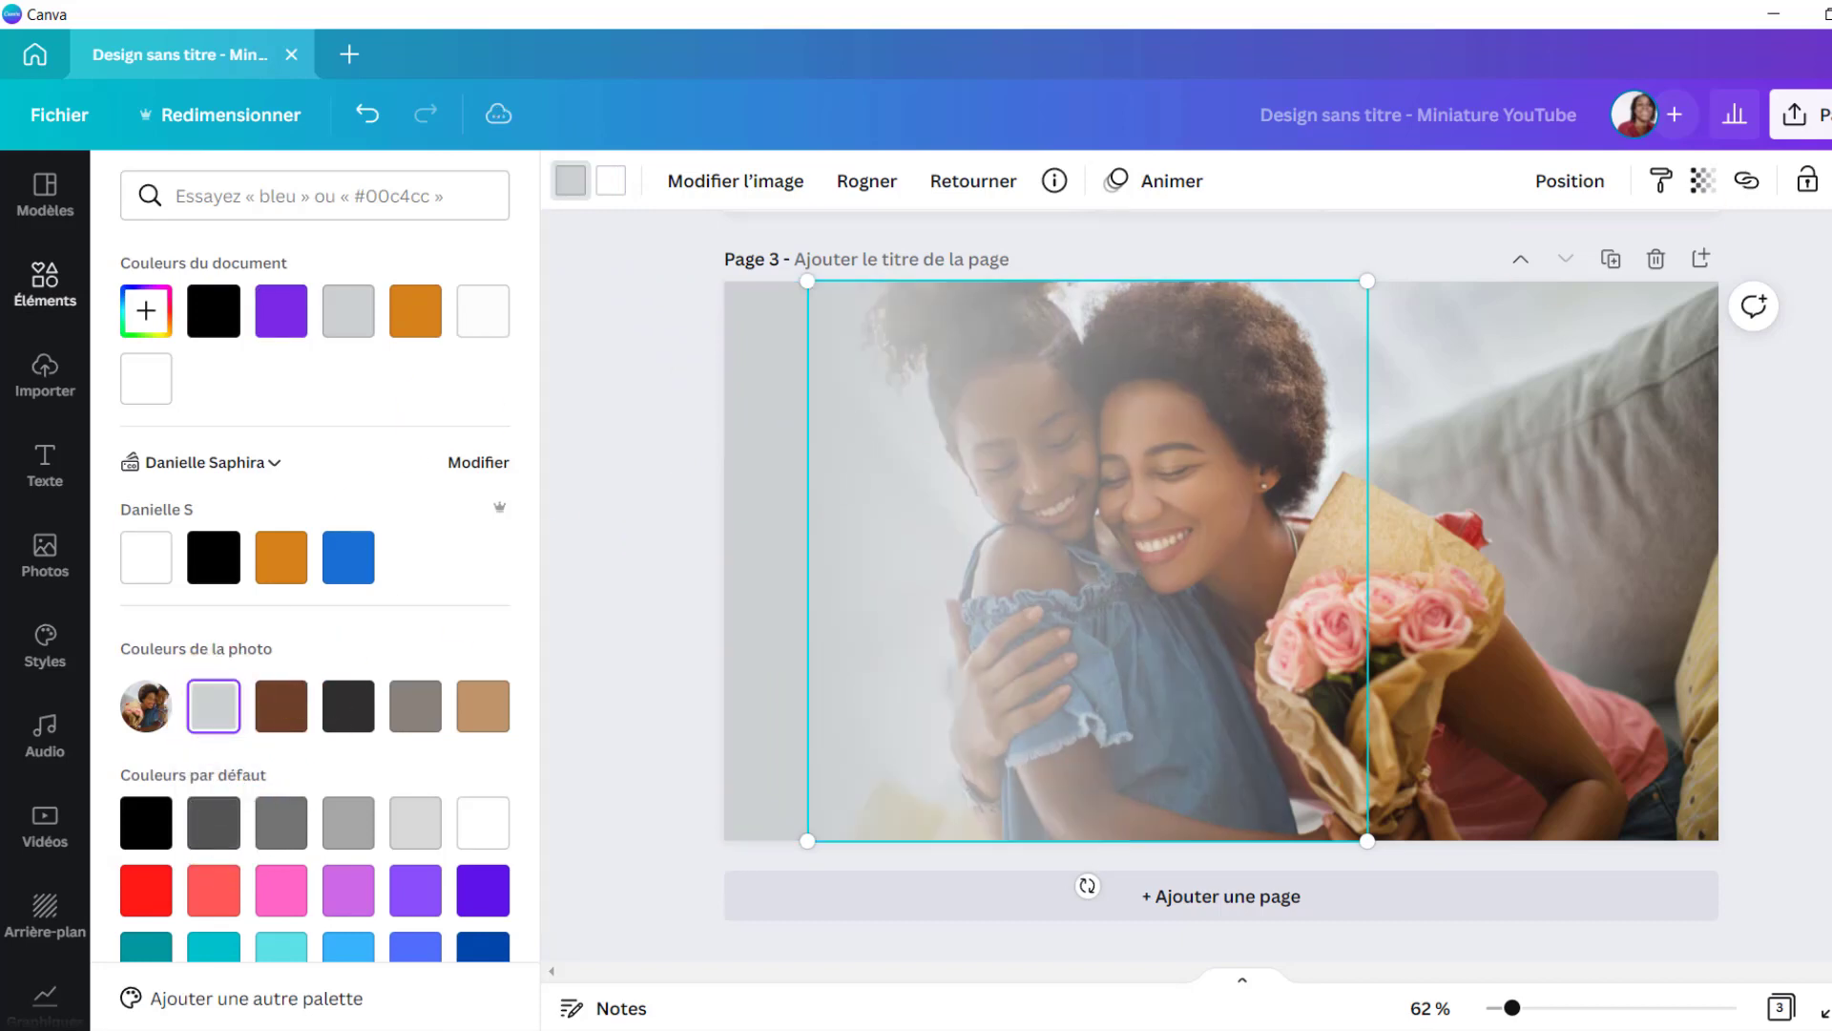
# Deselect the gradient on page 3 and examine up close where it meets the grey strip
pyautogui.click(1540, 370)
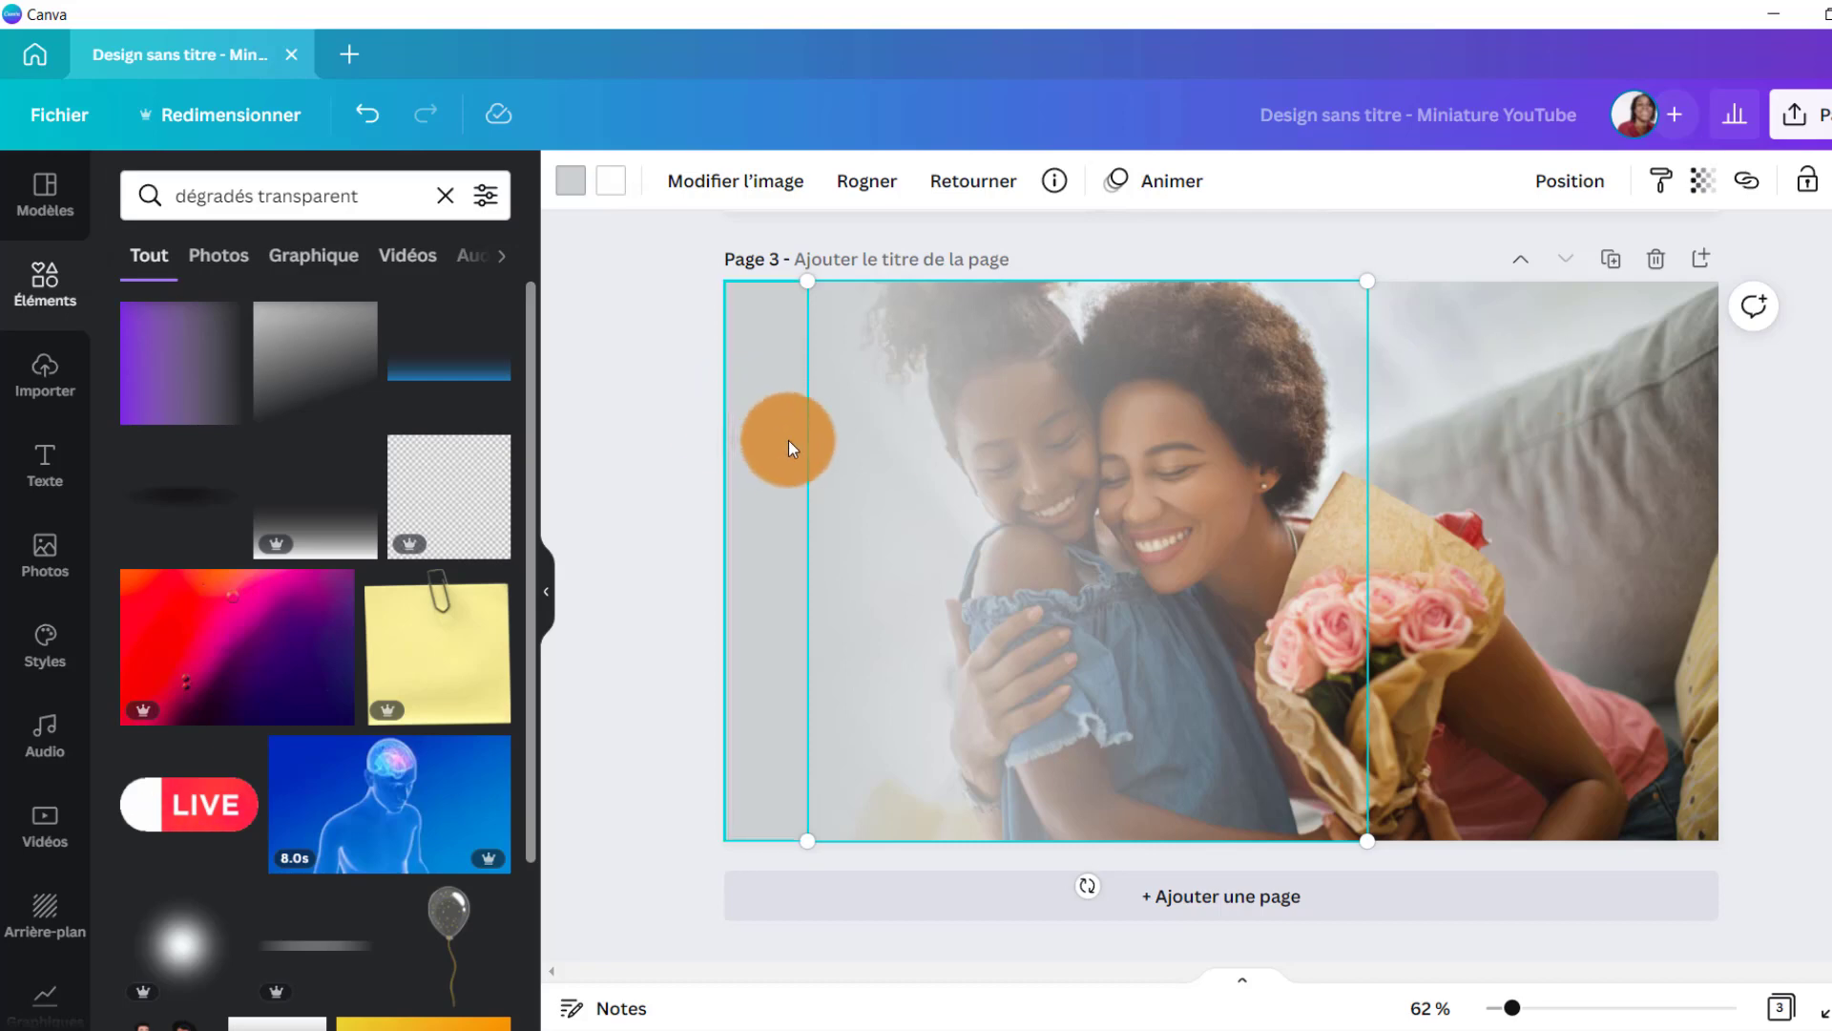
pyautogui.click(1460, 258)
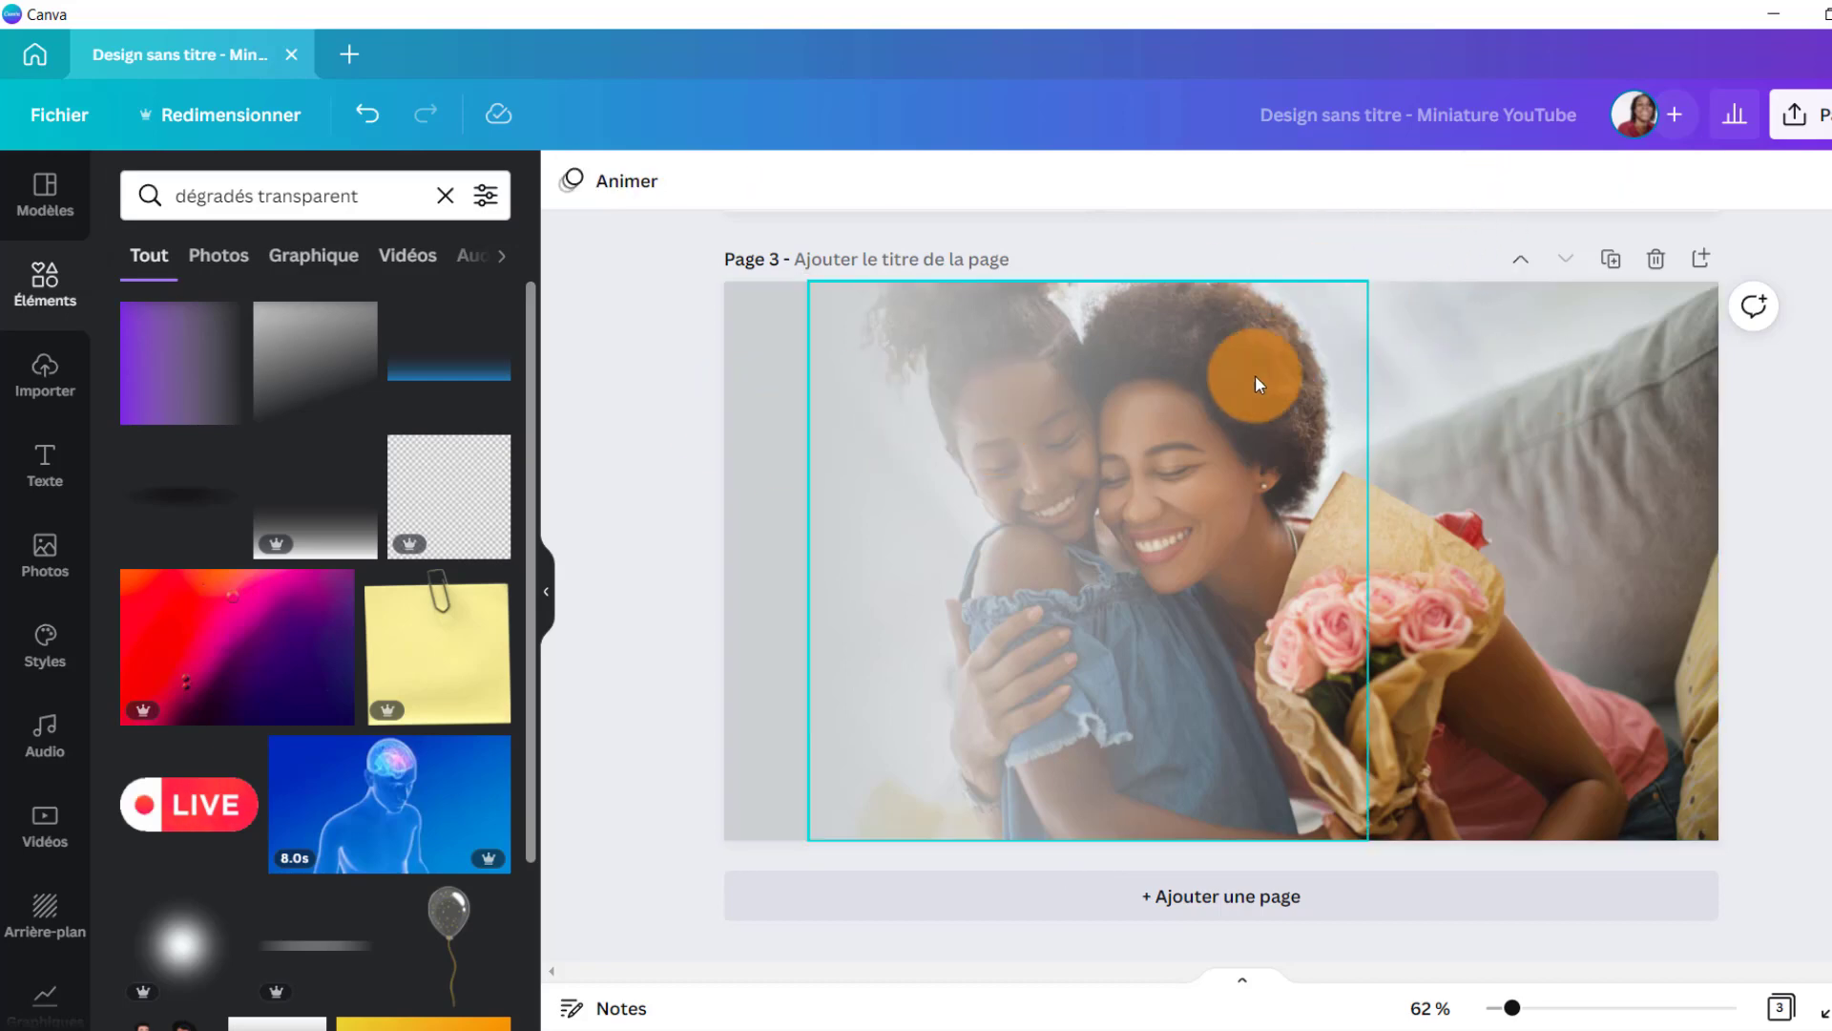
pyautogui.click(1547, 1008)
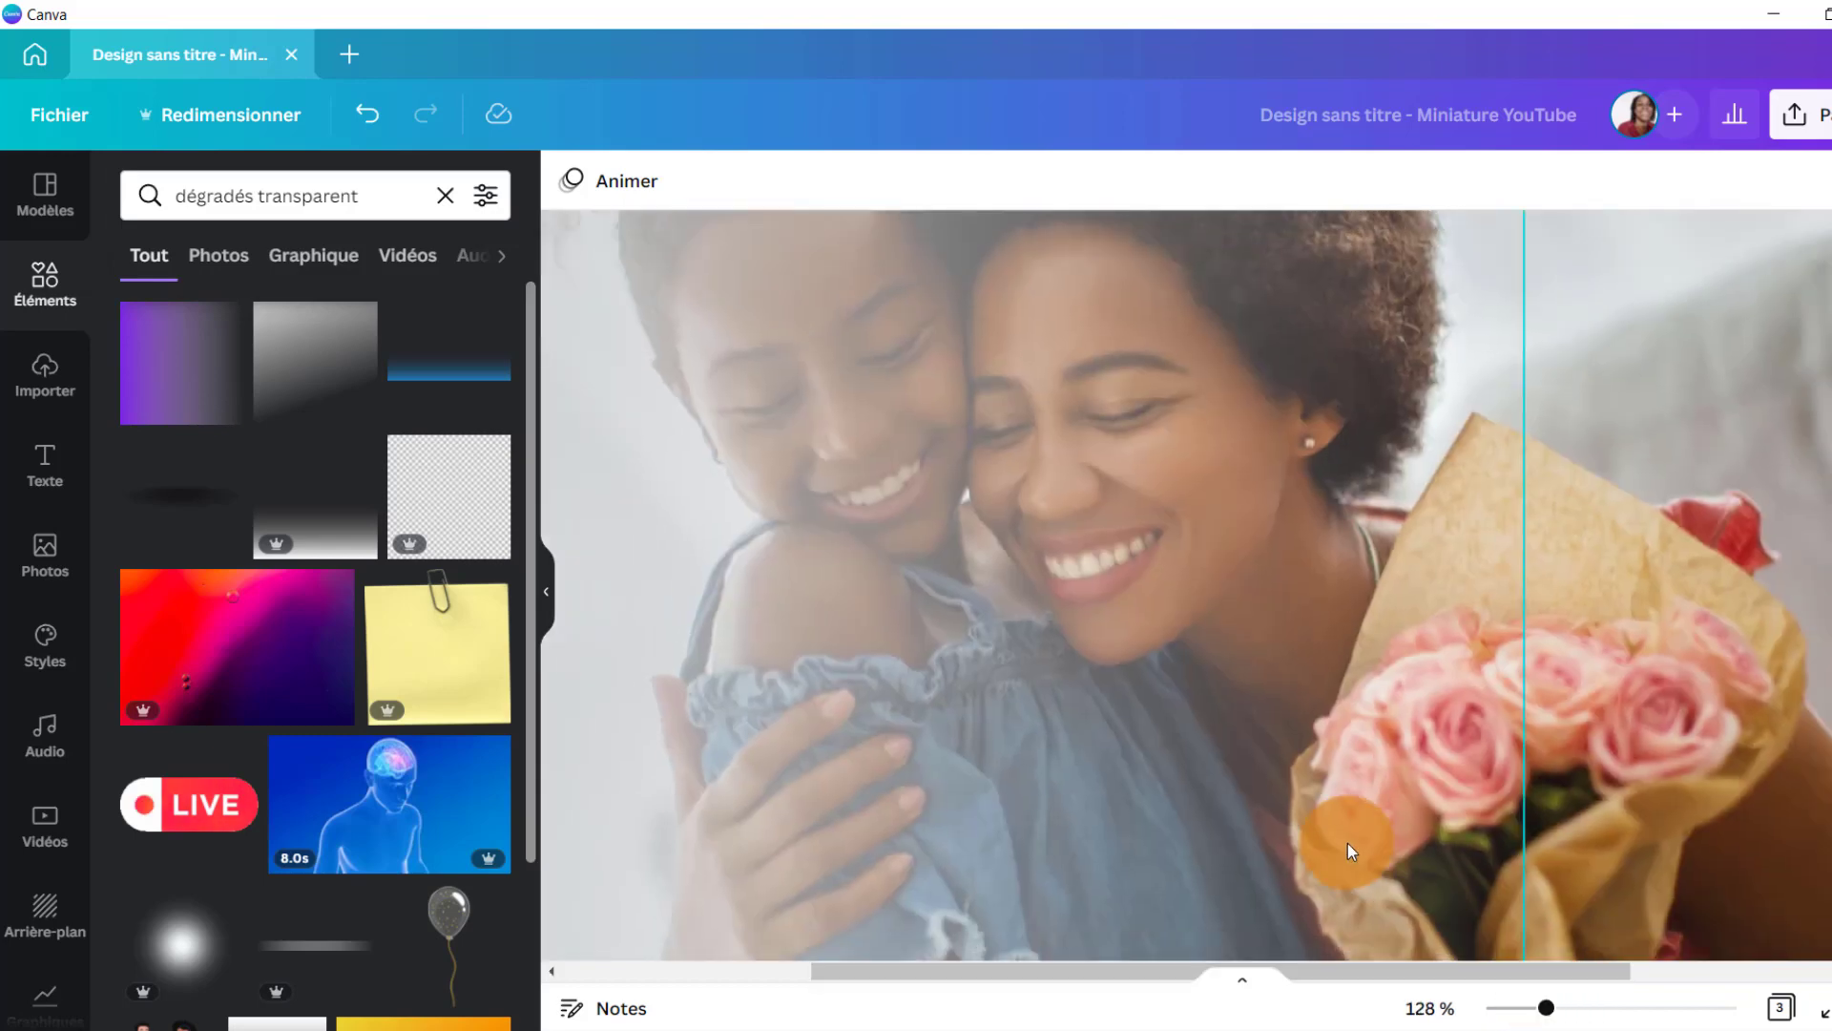
pyautogui.moveTo(1395, 978); pyautogui.dragTo(1097, 973)
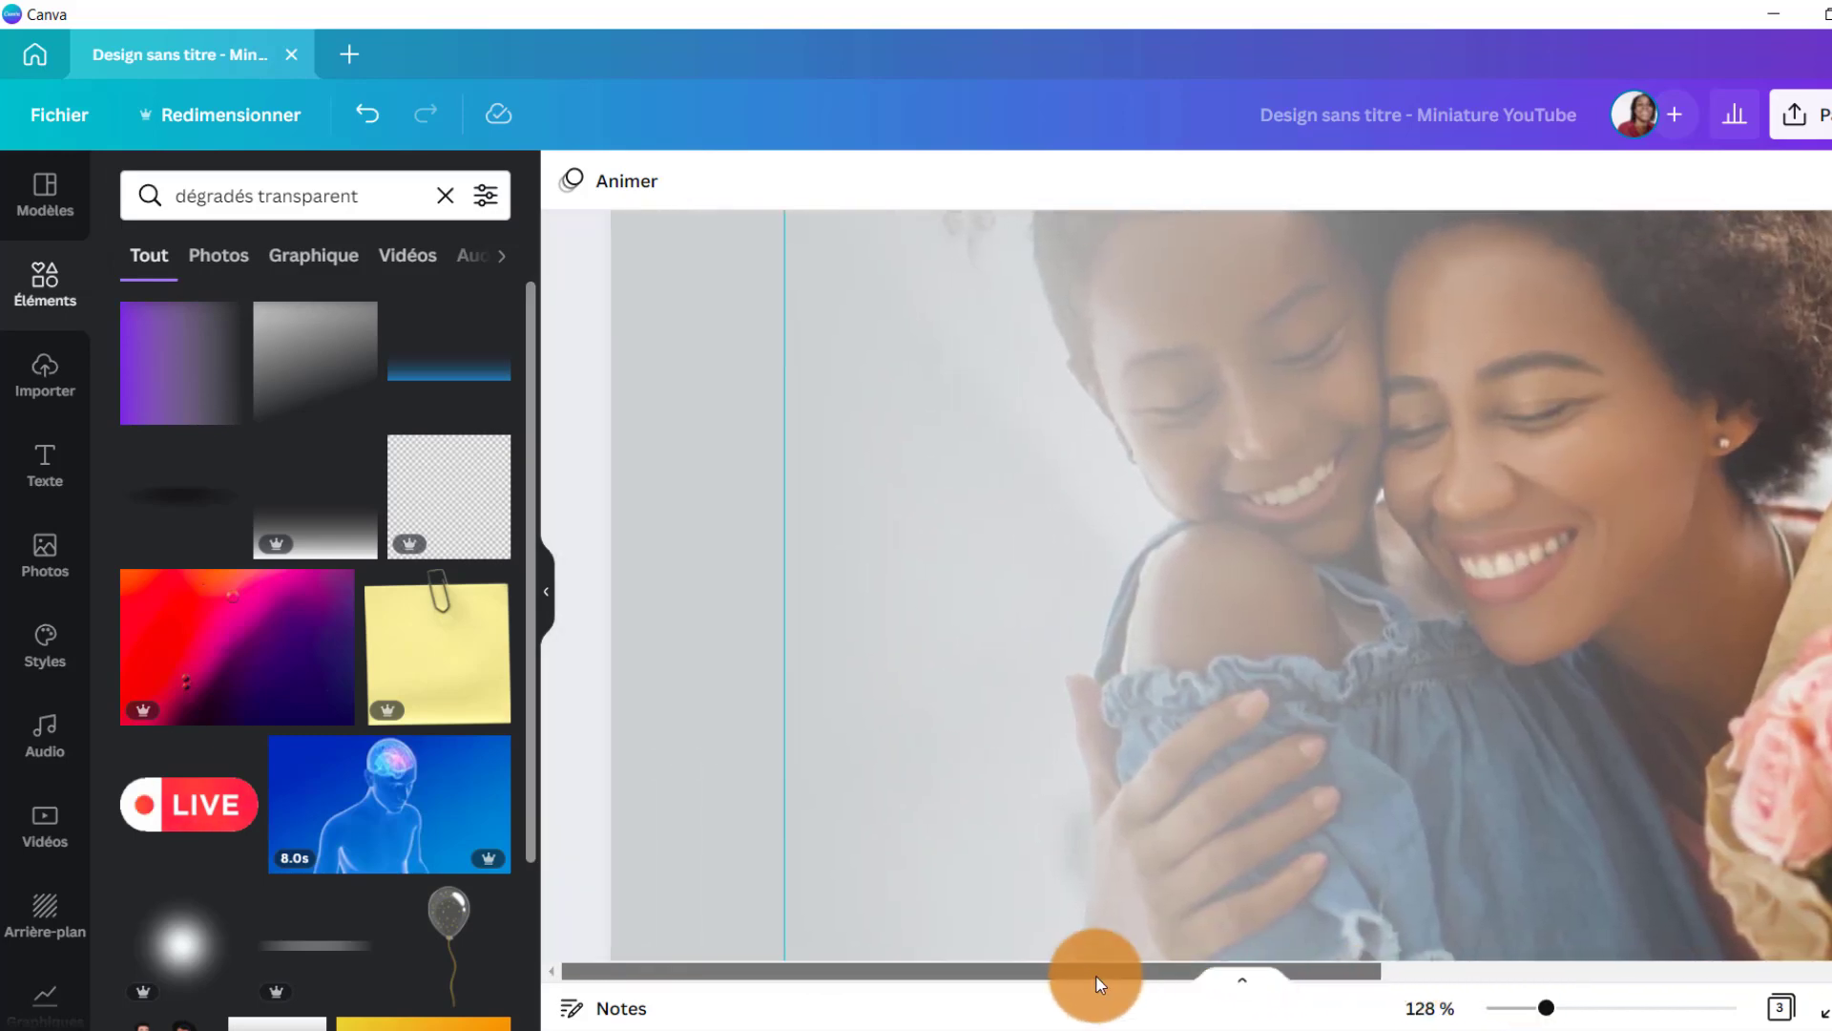
pyautogui.click(965, 884)
pyautogui.click(576, 495)
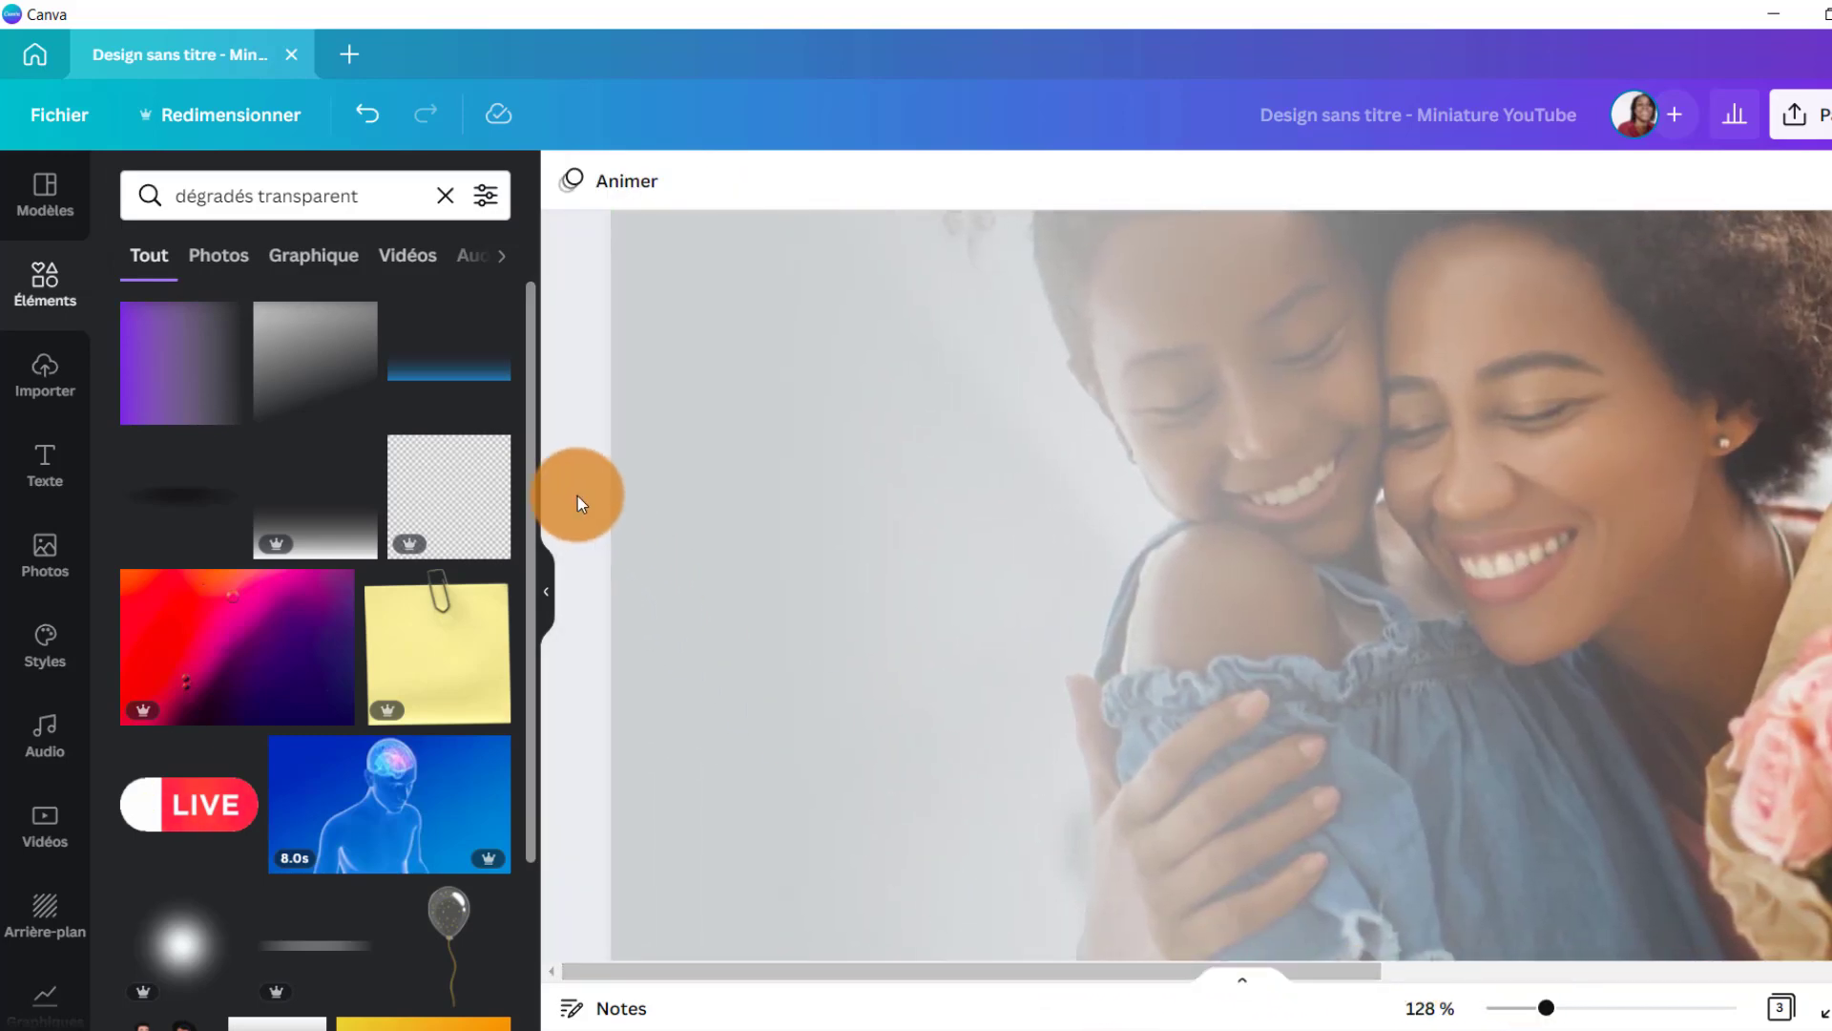
# Nudge the grey gradient slightly away from the grey strip to expose the seam between them
pyautogui.click(868, 449)
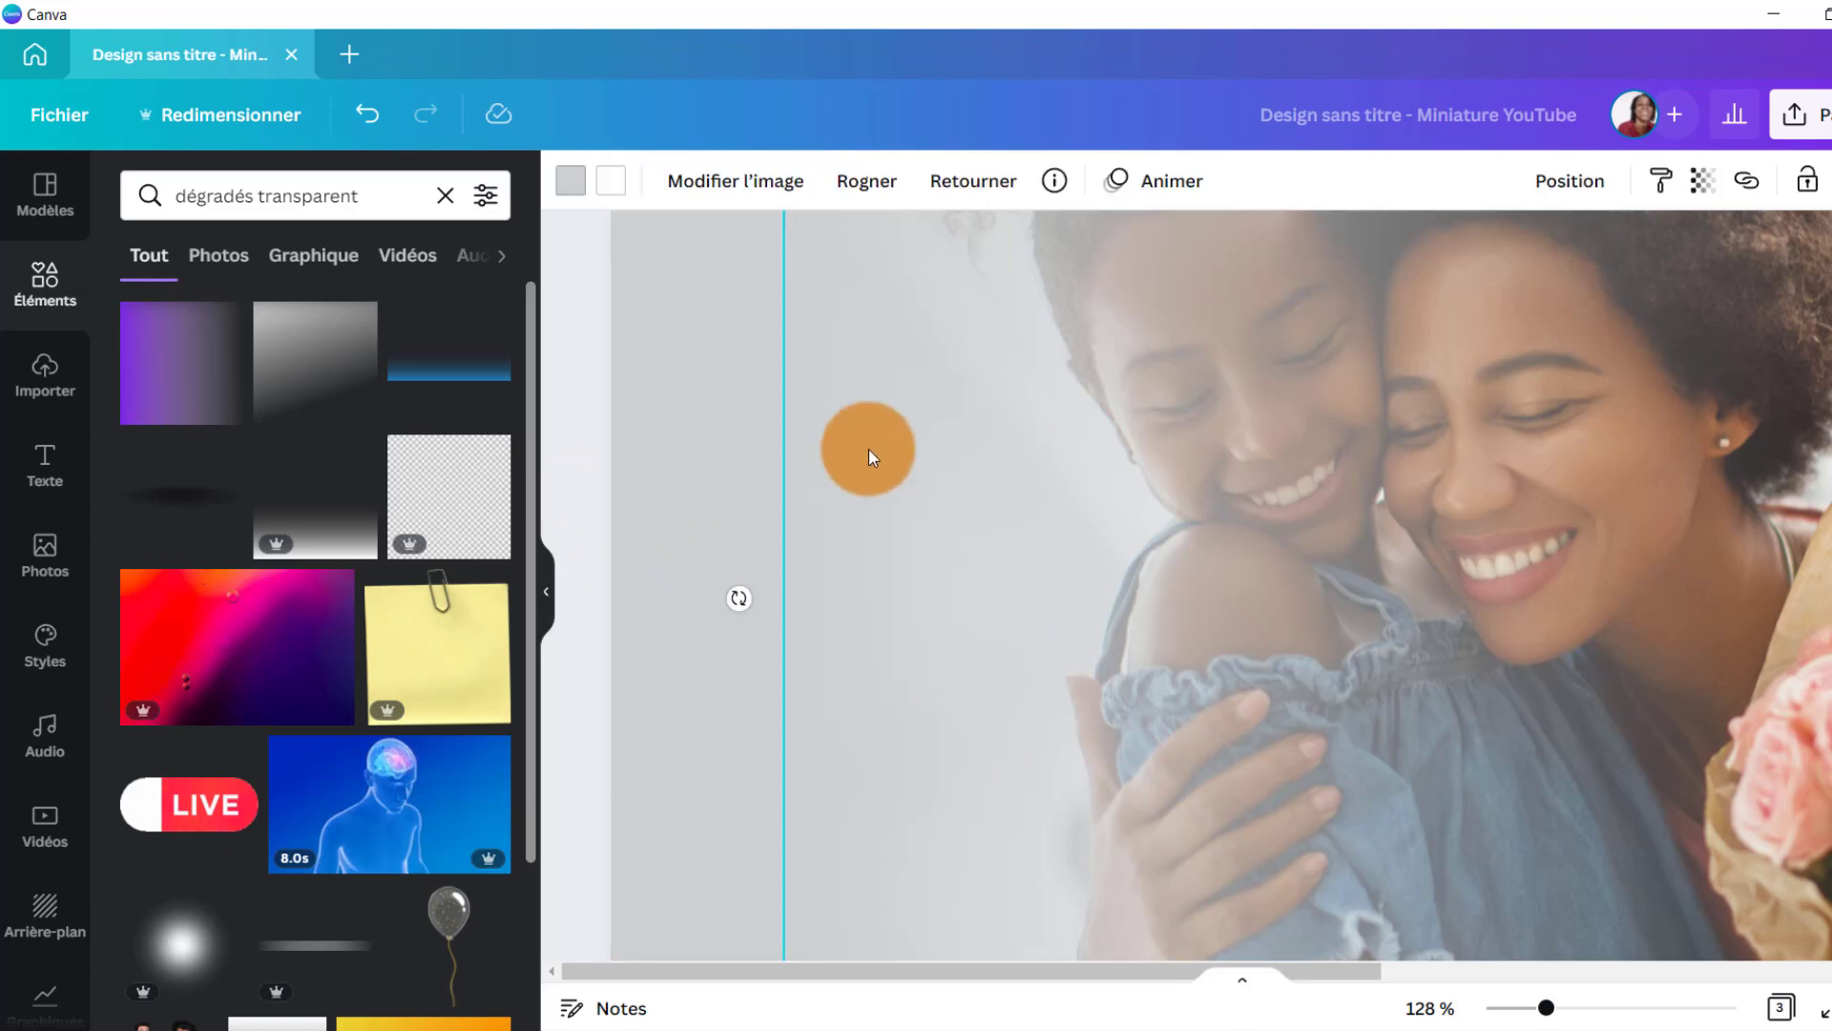
pyautogui.press('Right')
pyautogui.press('Right')
pyautogui.press('Right')
pyautogui.press('Right')
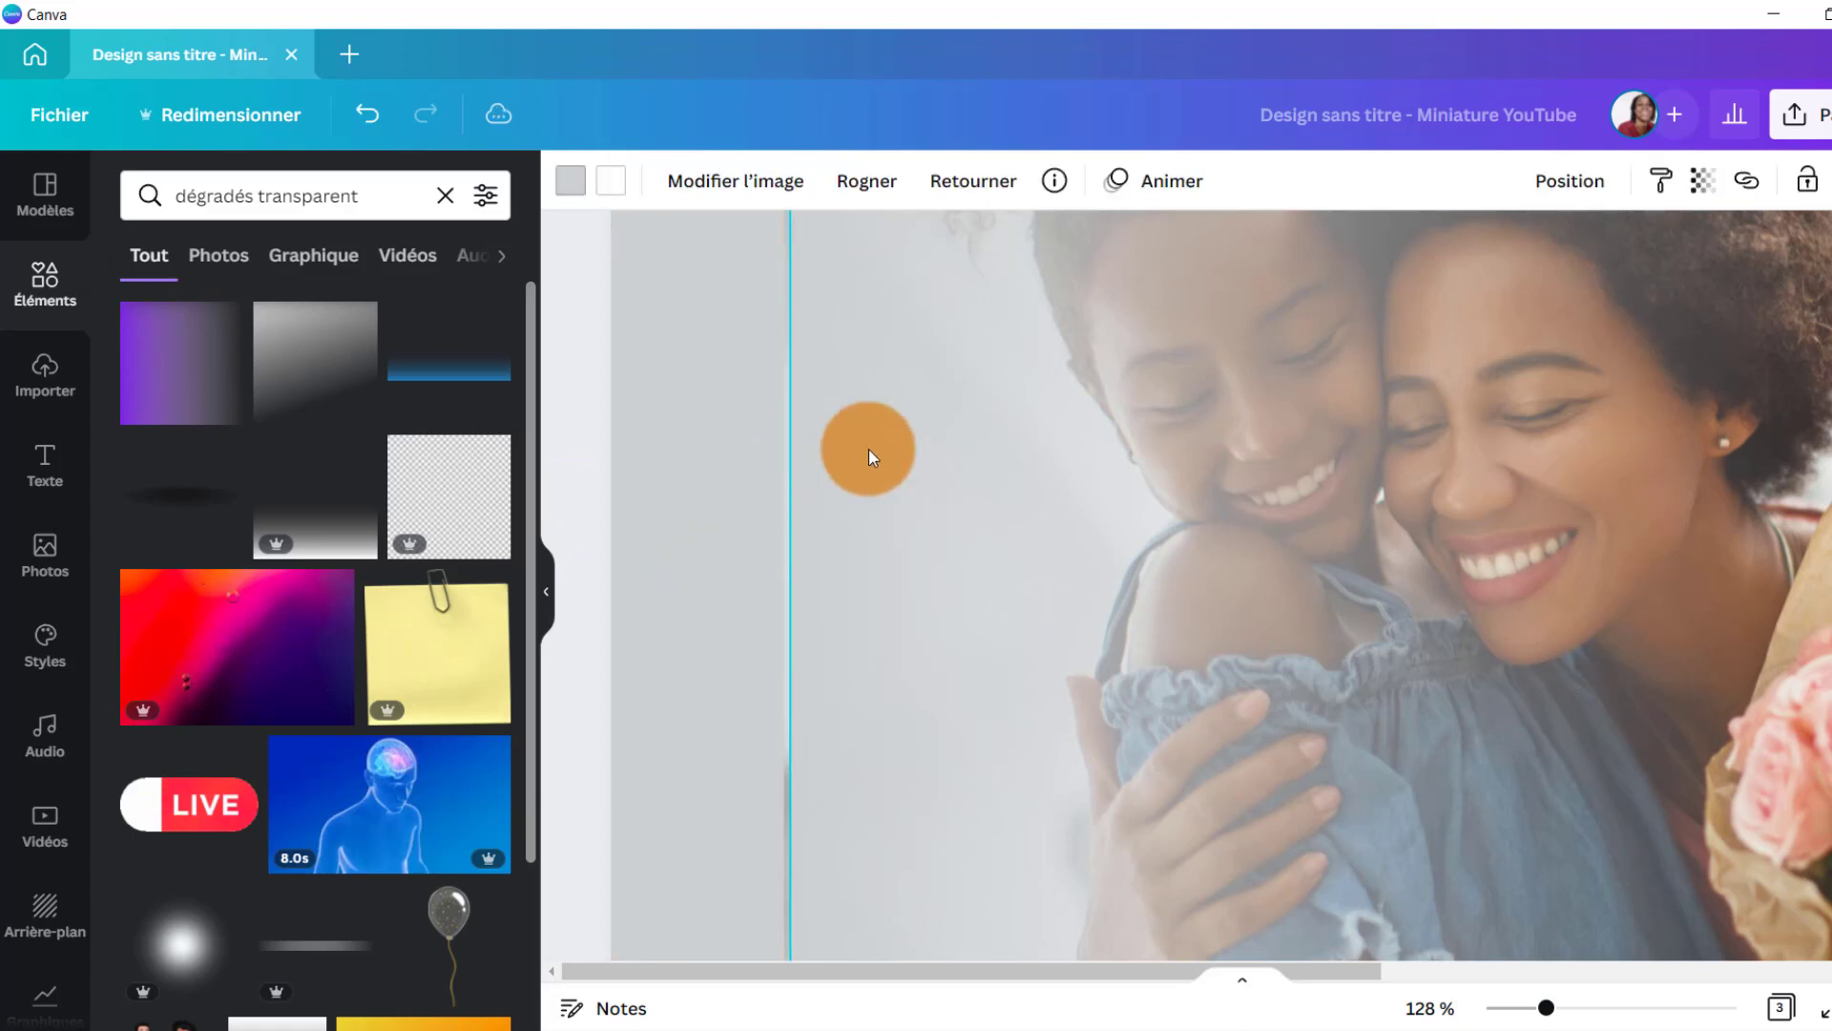
pyautogui.click(565, 398)
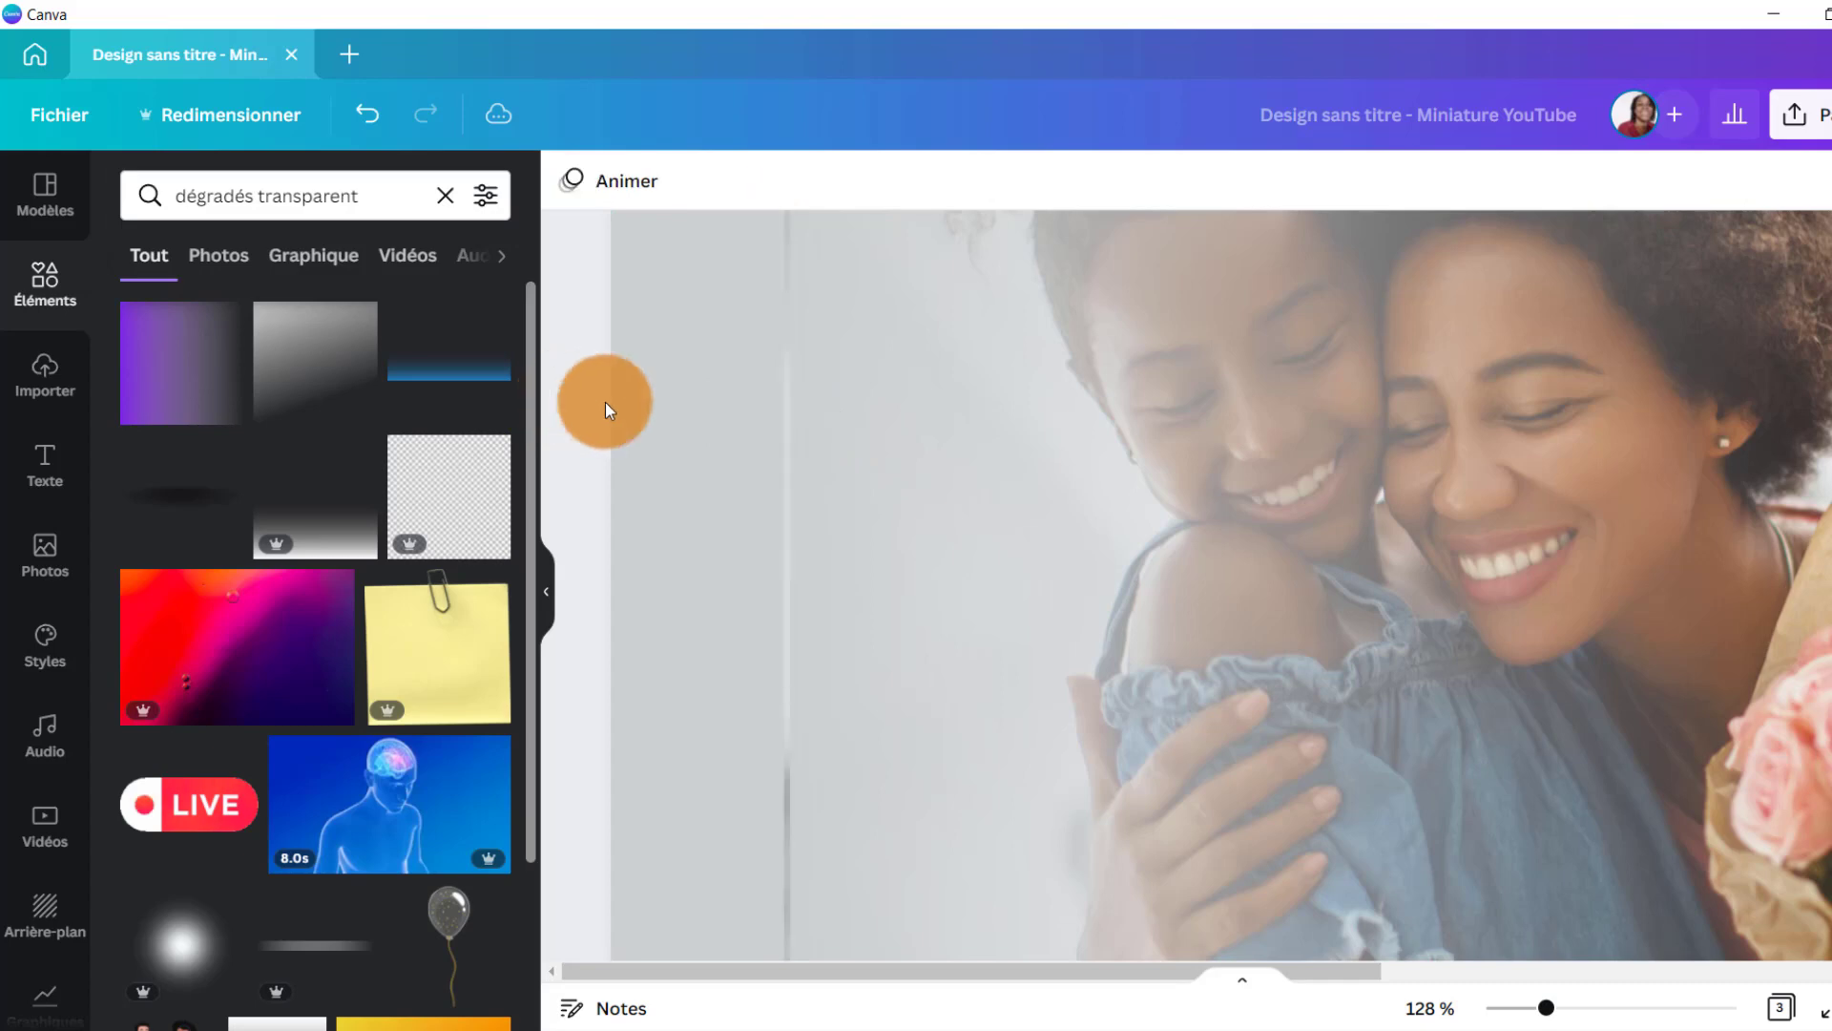
# Nudge the grey gradient back against the strip's inner edge and deselect it
pyautogui.click(852, 437)
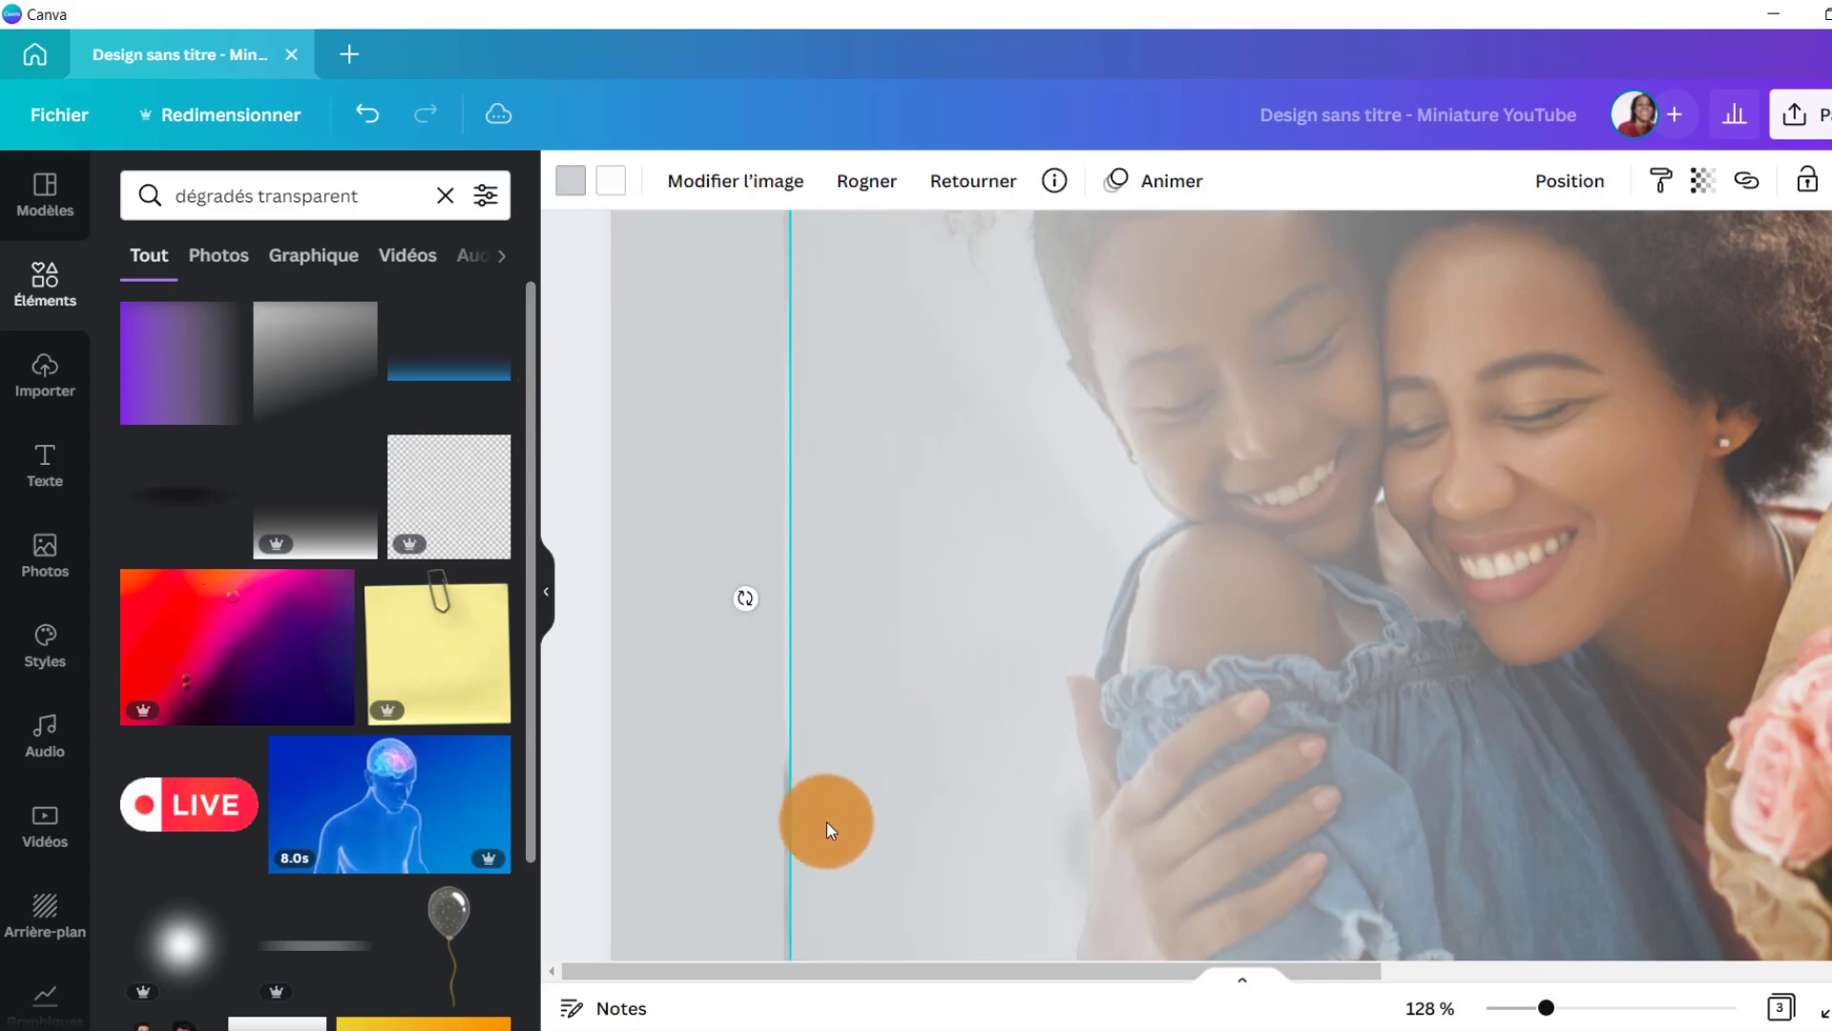
pyautogui.press('Left')
pyautogui.press('Left')
pyautogui.press('Left')
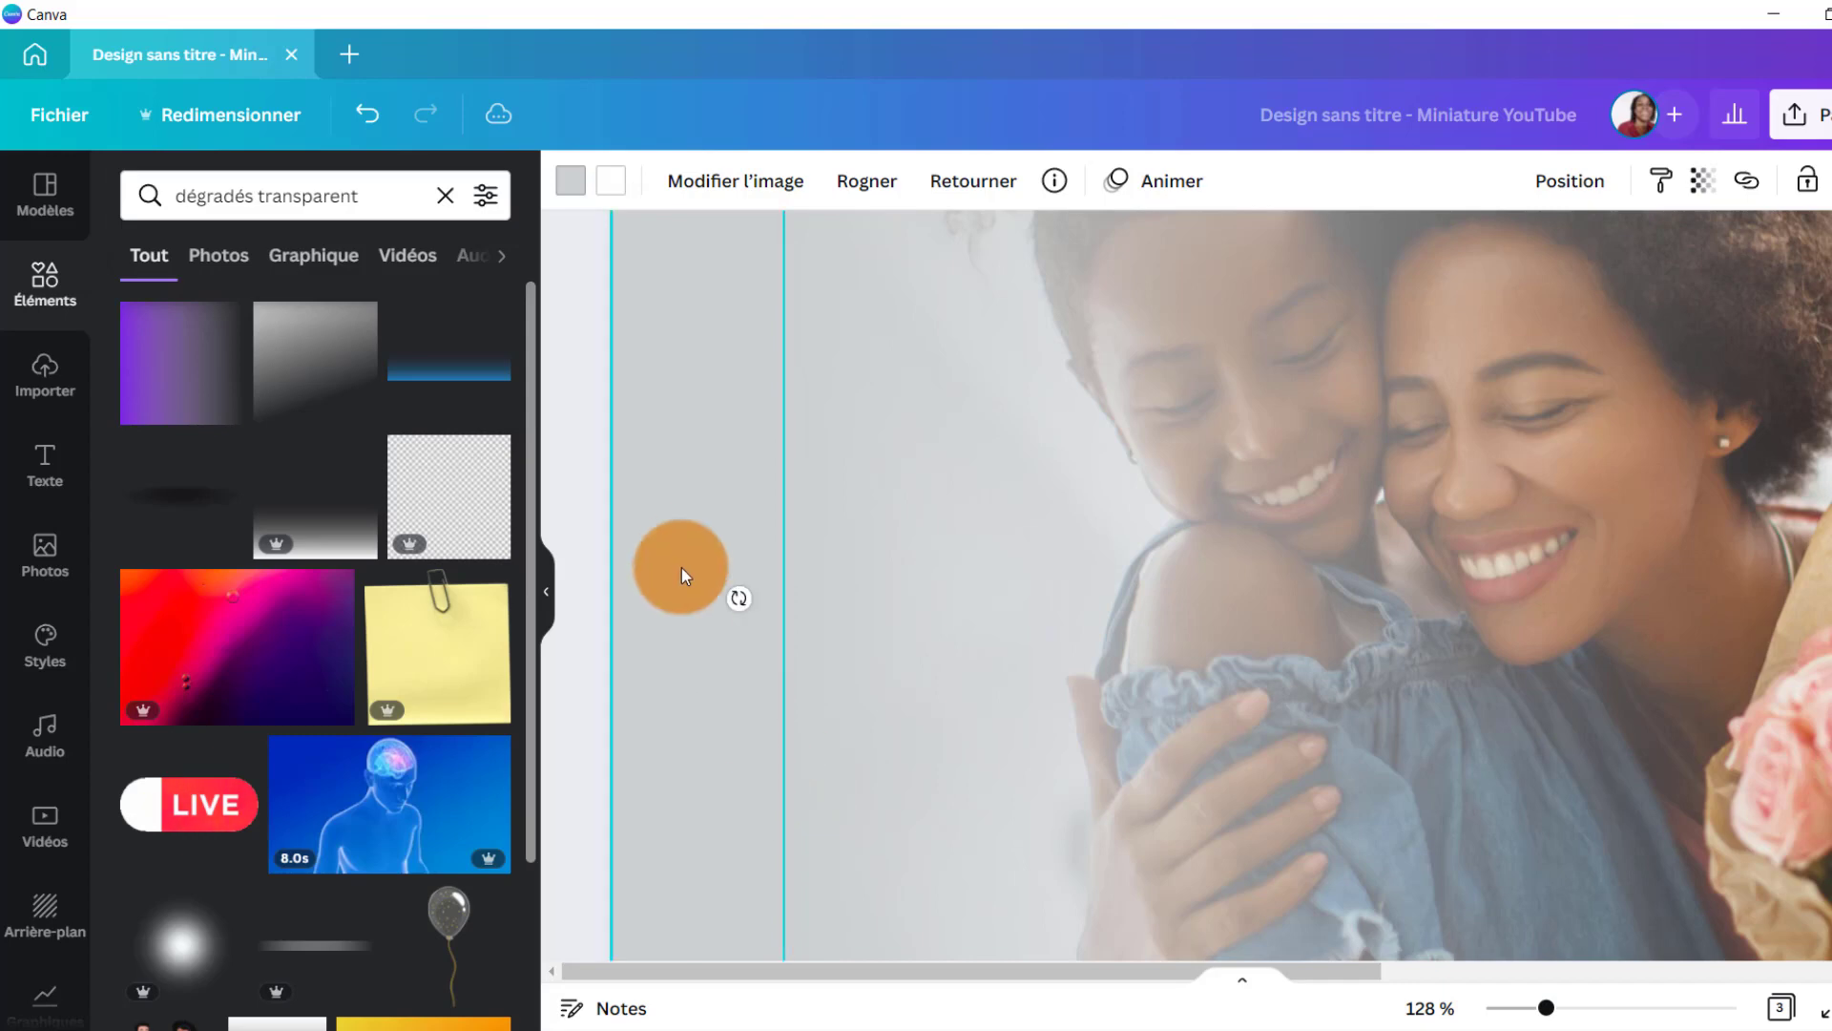
pyautogui.click(572, 386)
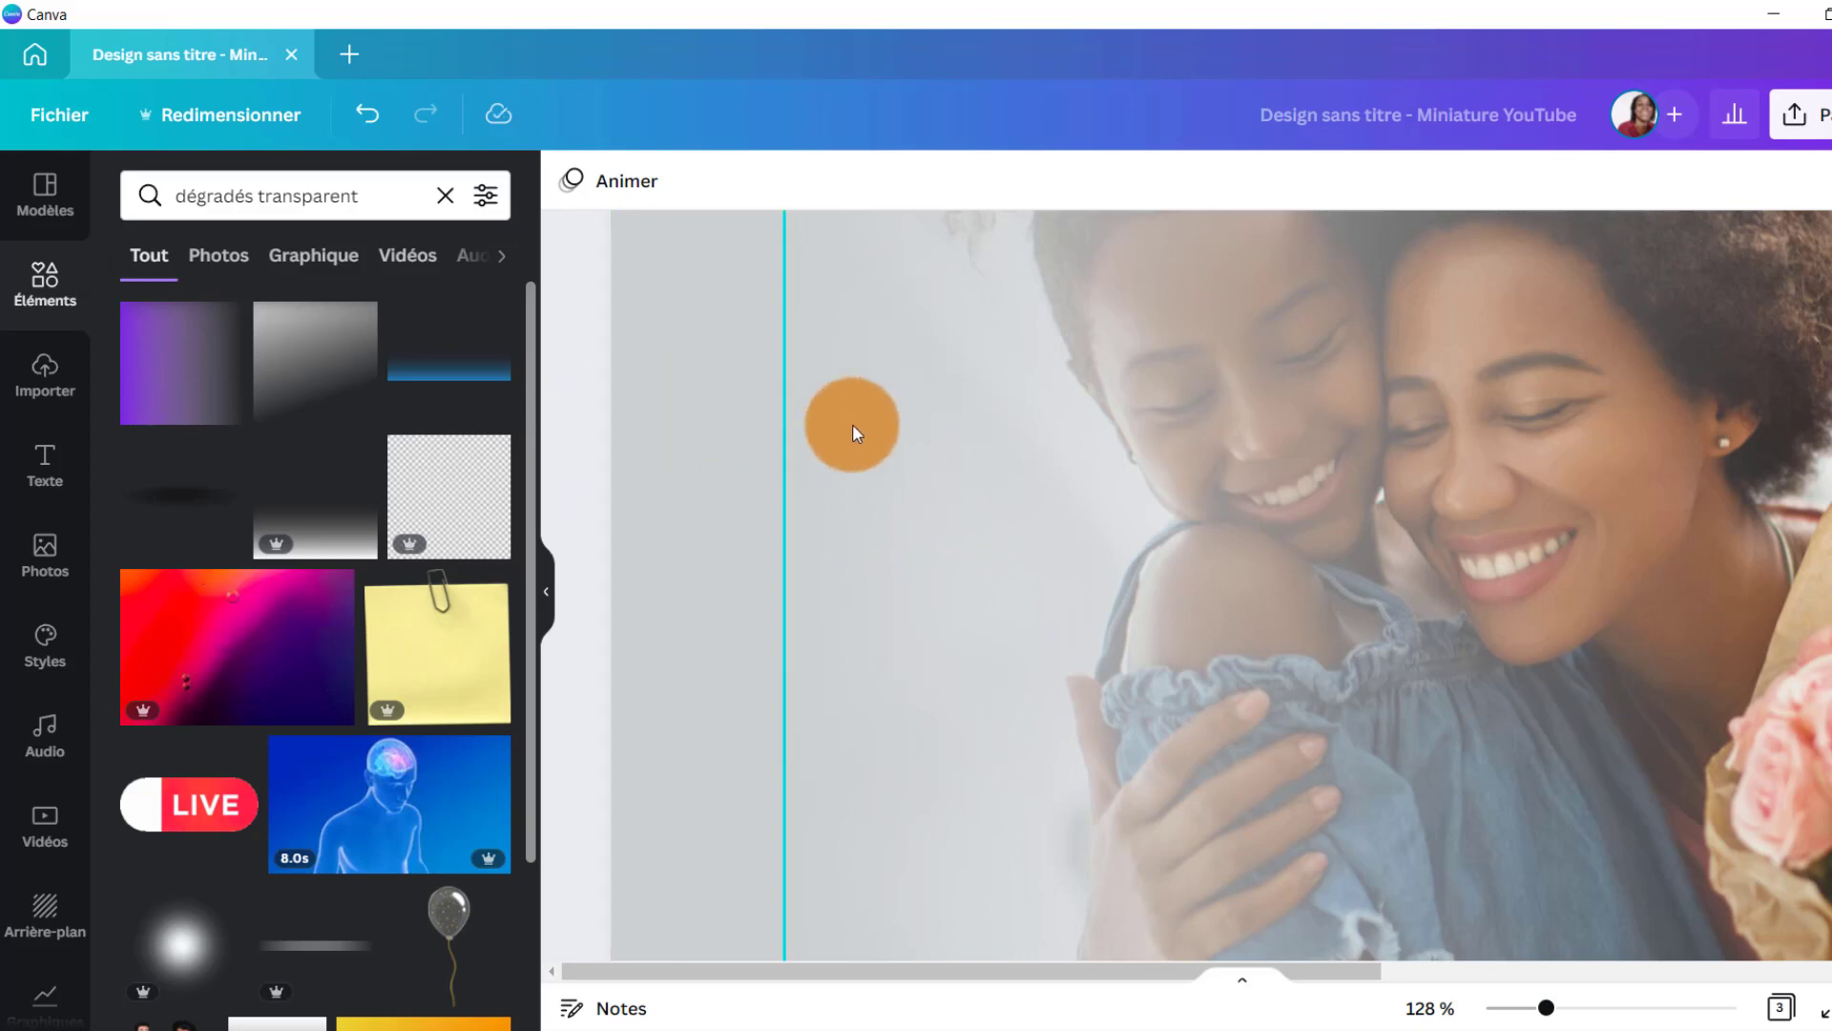
# Fit the page to the editor and review the finished designs on pages 2 and 3
pyautogui.scroll(3, 854, 424)
pyautogui.click(1428, 1008)
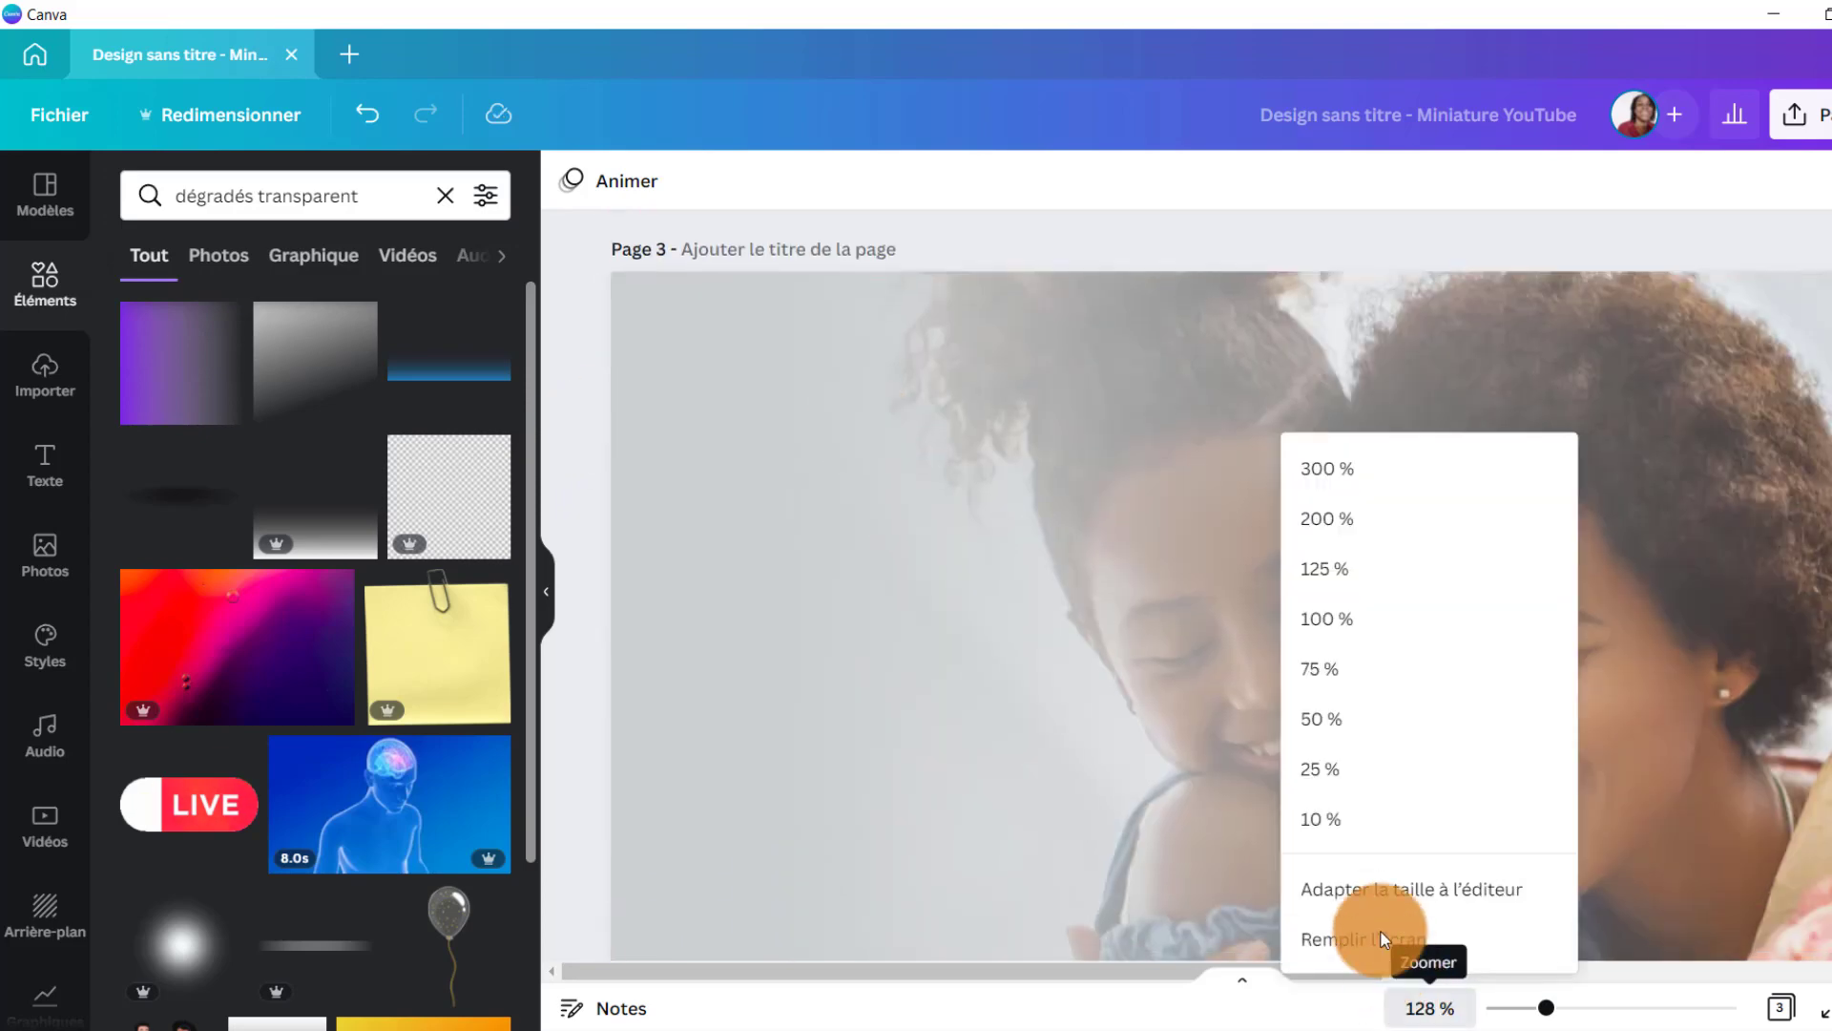
pyautogui.click(1350, 878)
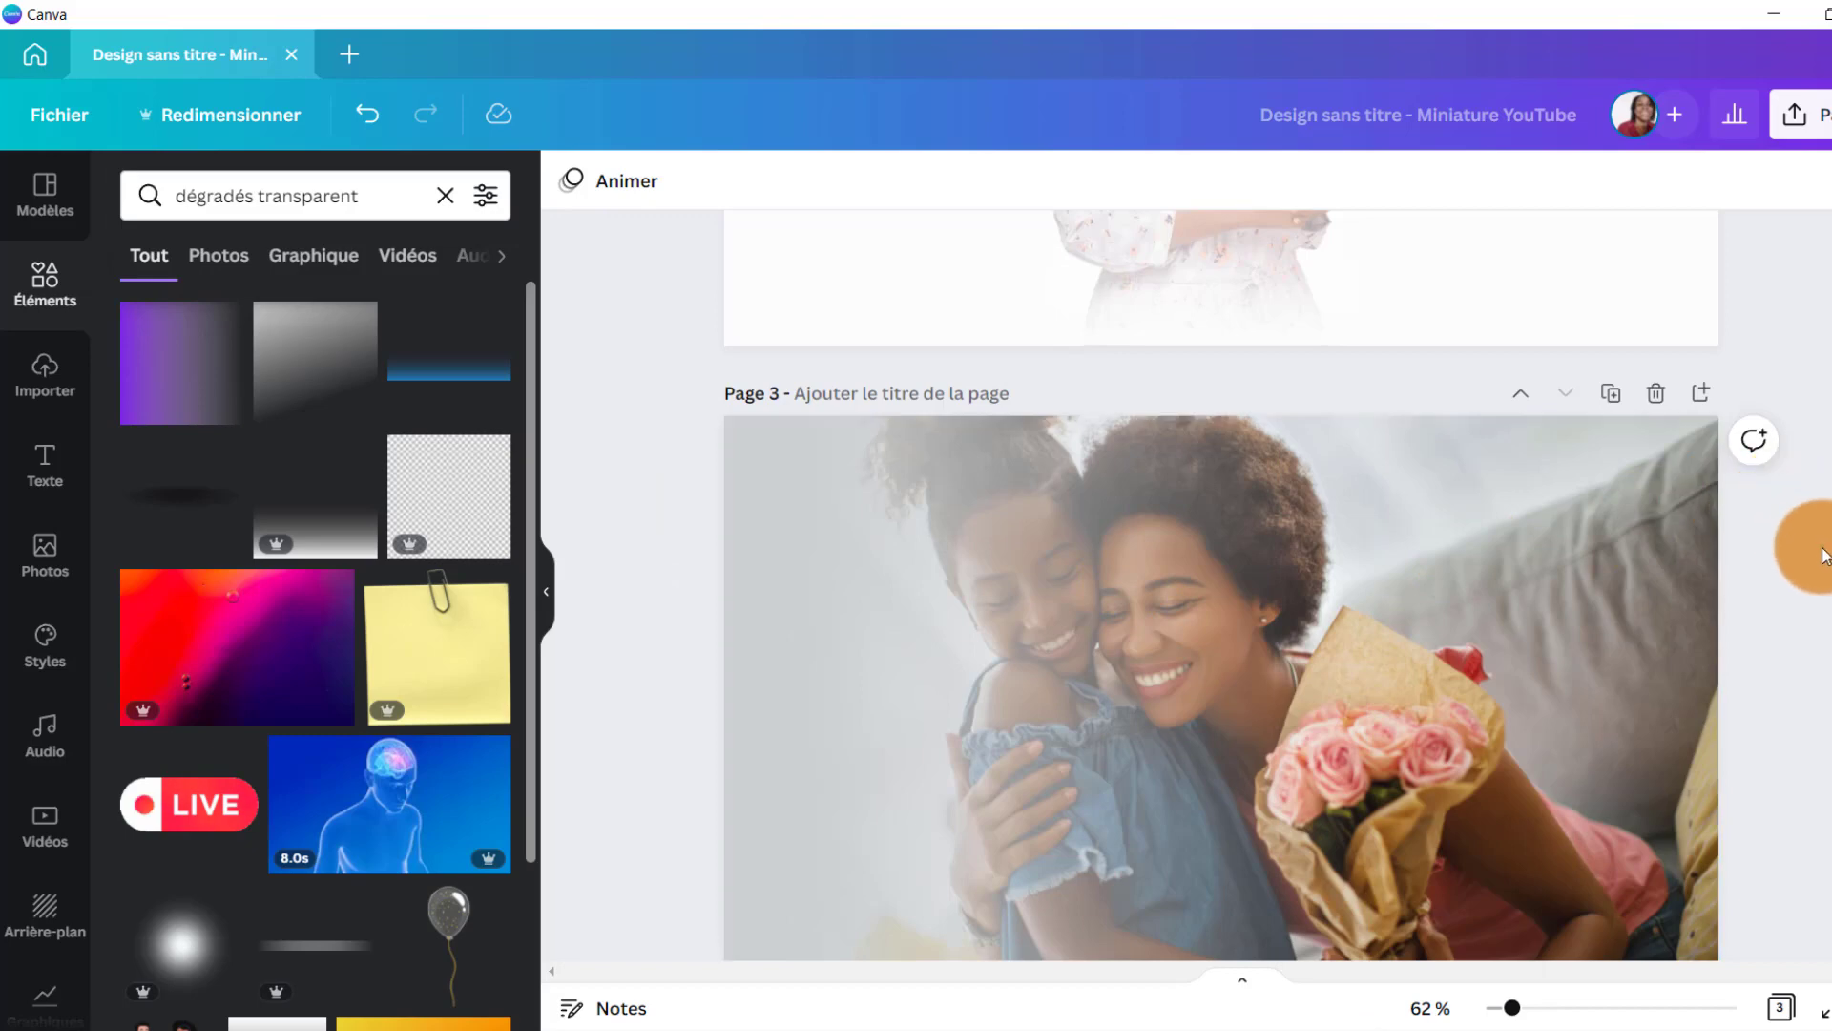
pyautogui.scroll(-2, 1813, 551)
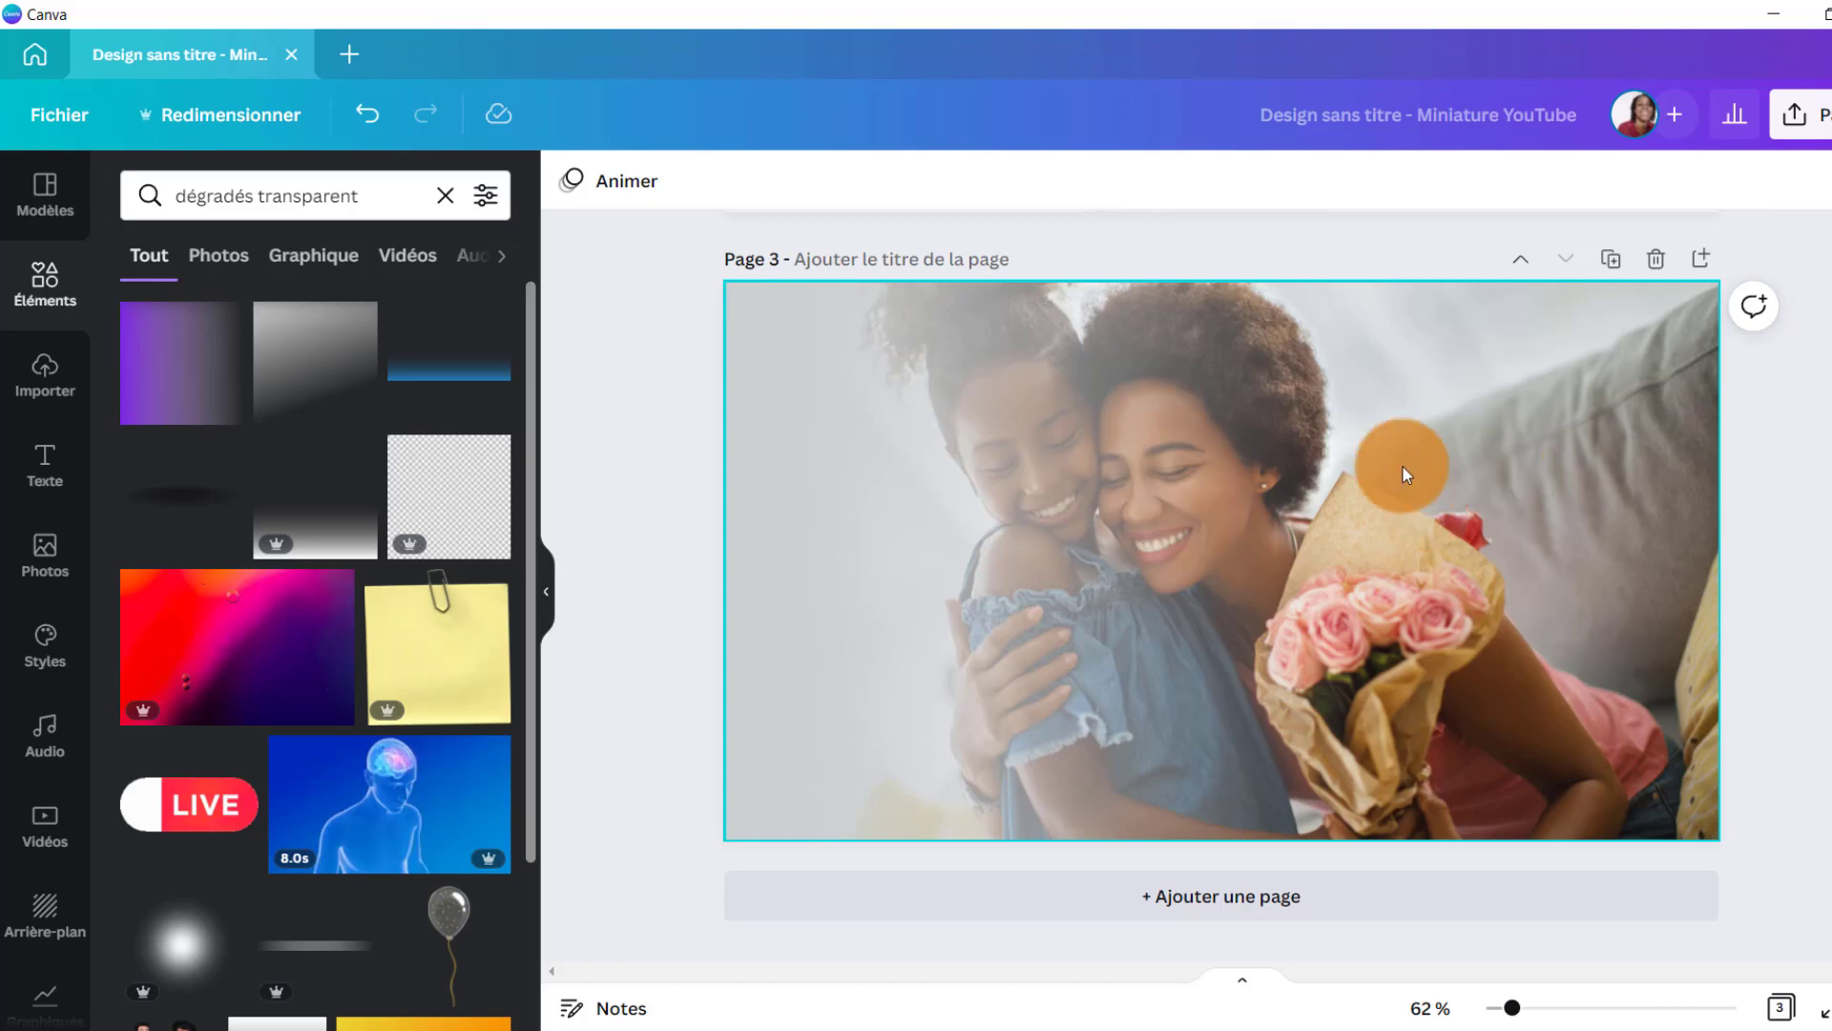
pyautogui.scroll(6, 1450, 475)
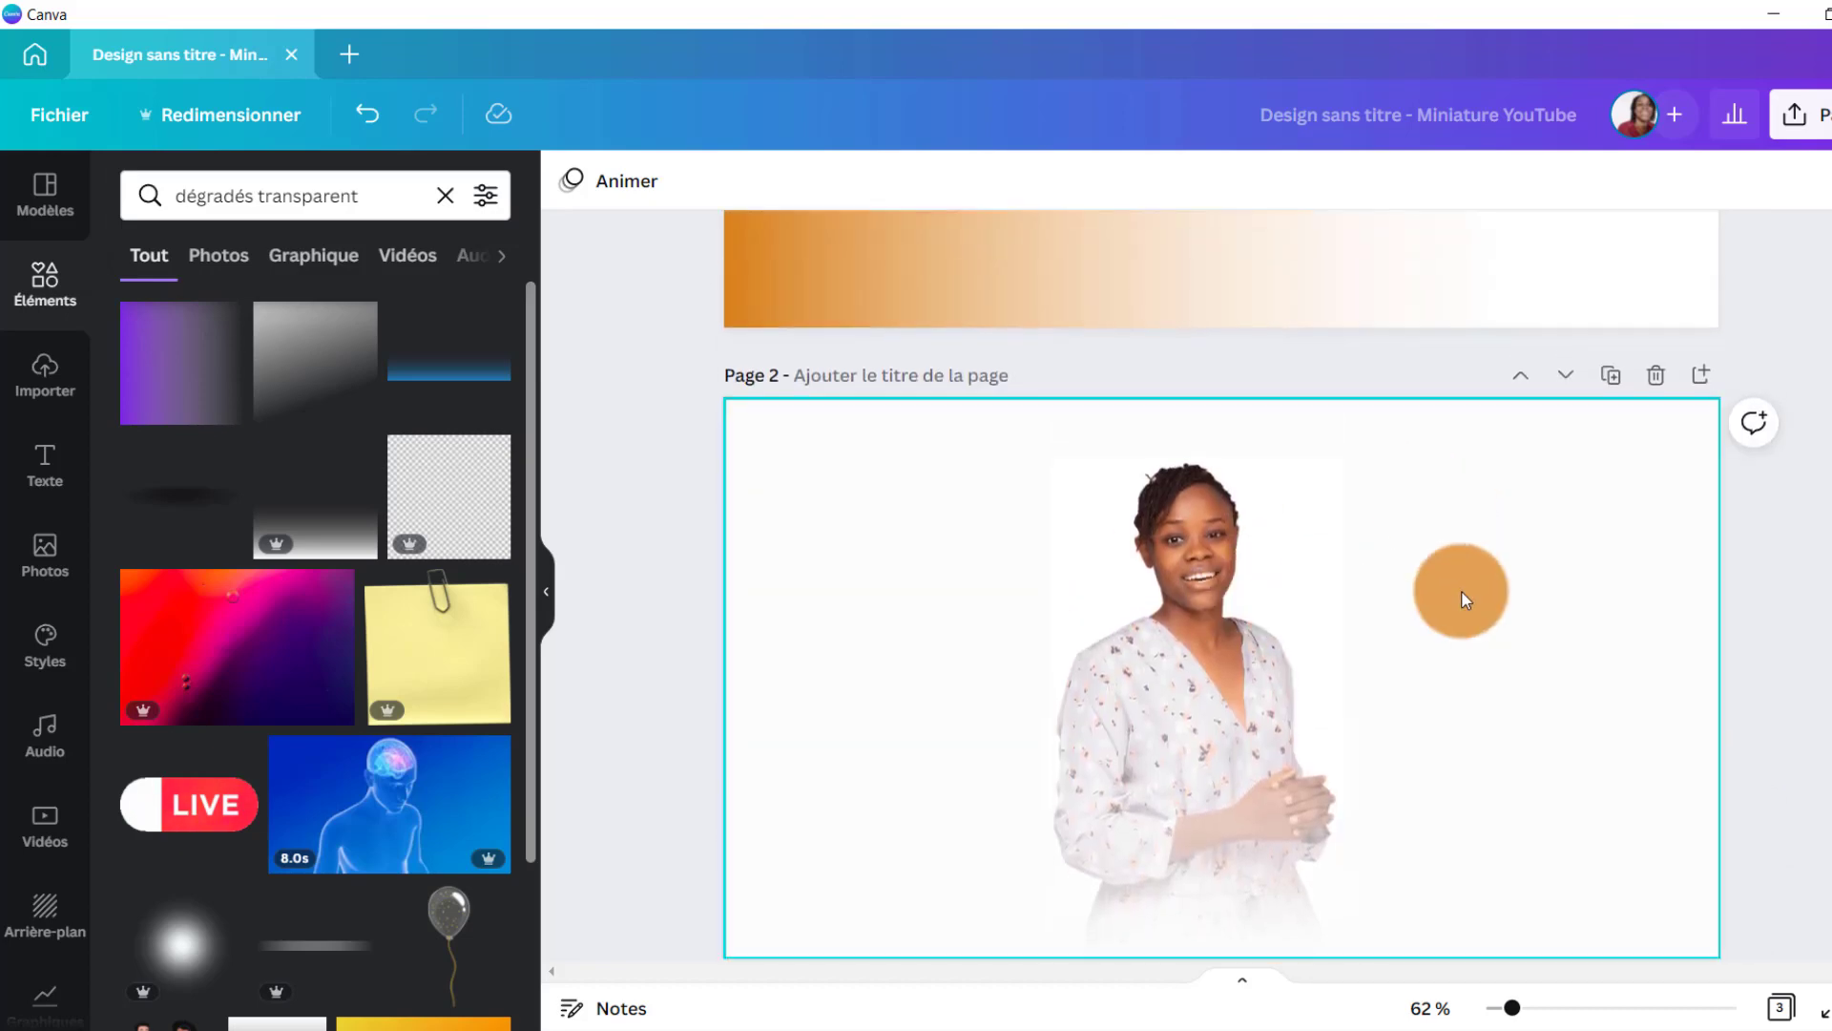
pyautogui.scroll(-5, 1466, 599)
# Download only page 2 as a PNG and save it in the Téléchargements folder as "dégrasé1"
pyautogui.click(1794, 114)
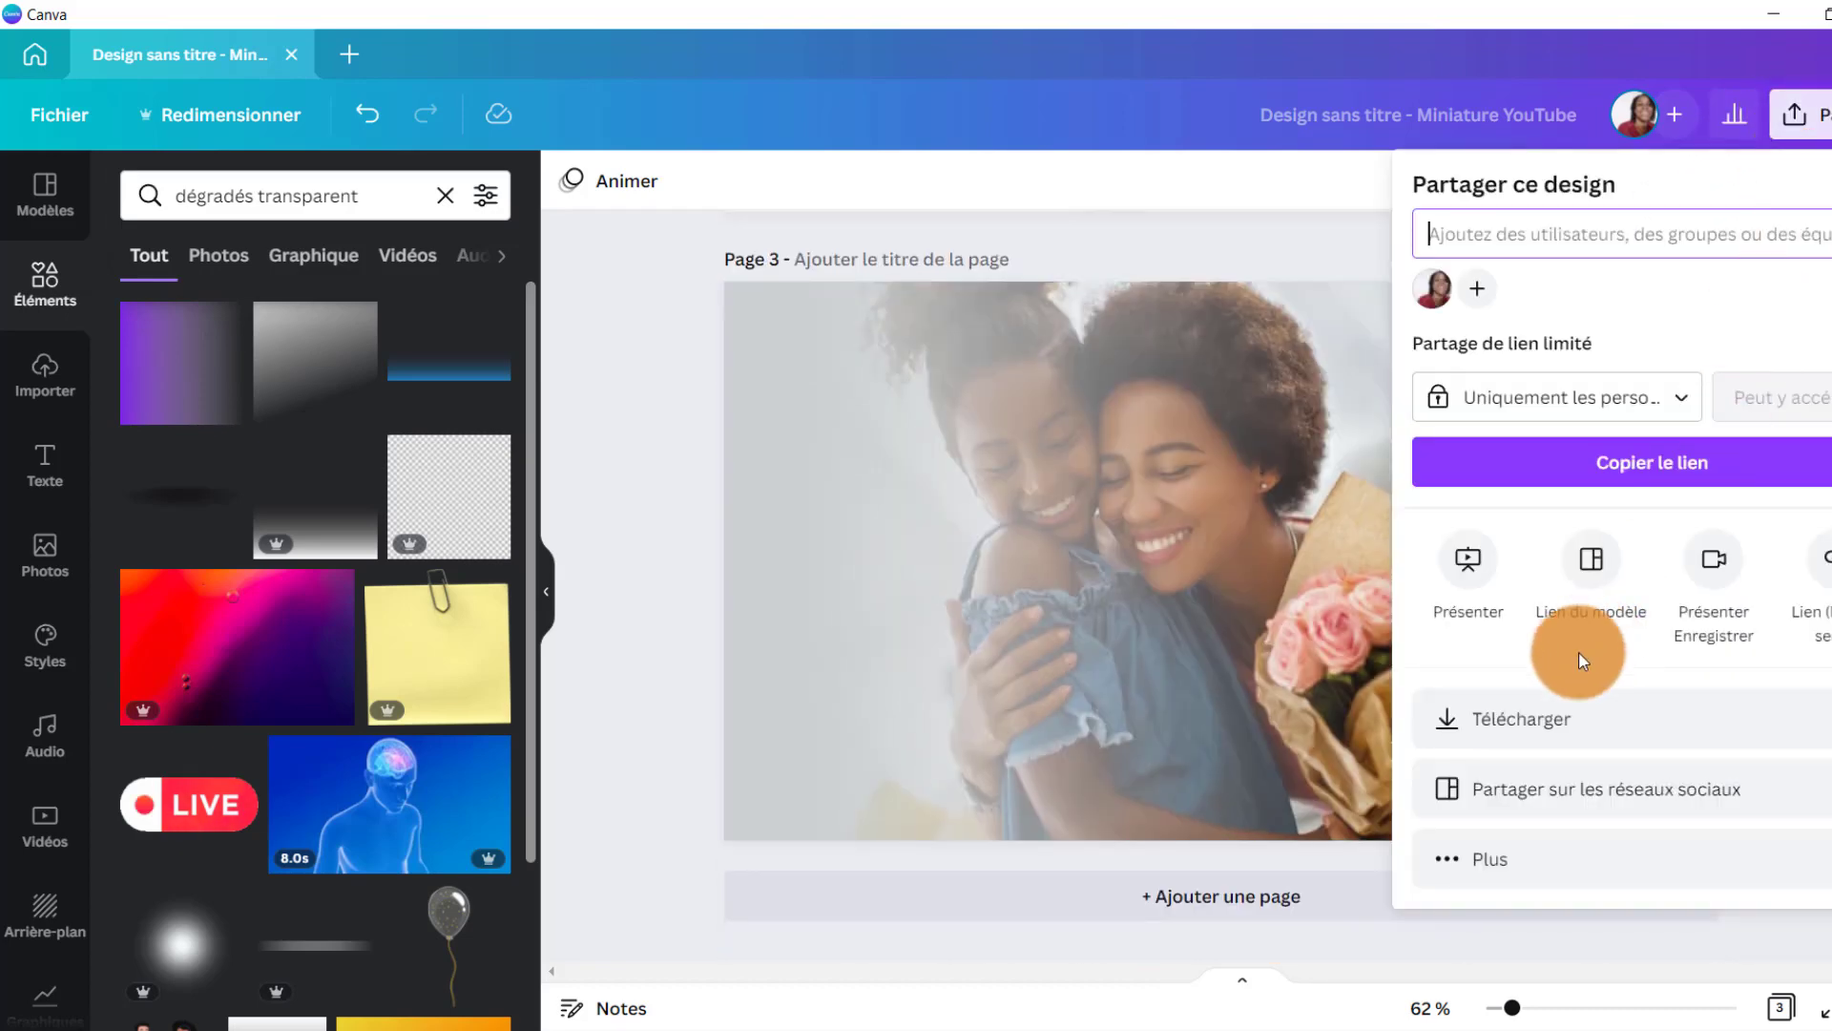
pyautogui.click(1469, 718)
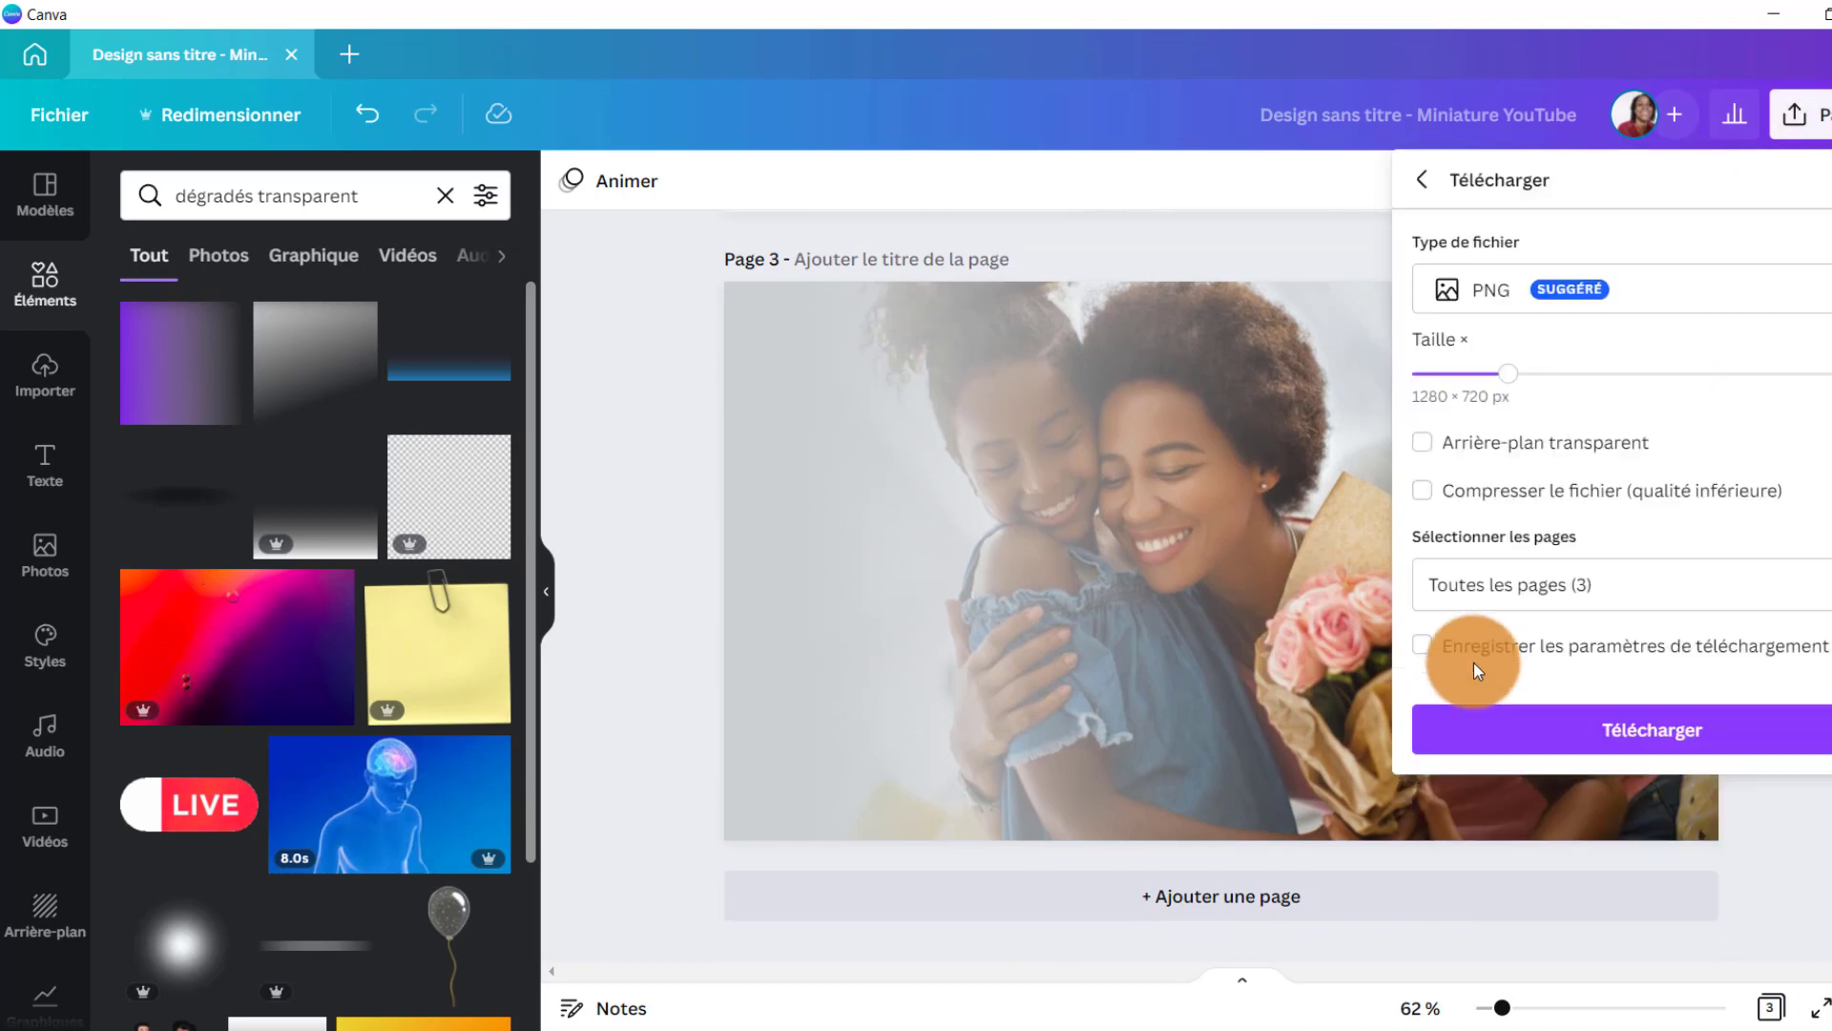
pyautogui.click(1775, 577)
pyautogui.click(1517, 796)
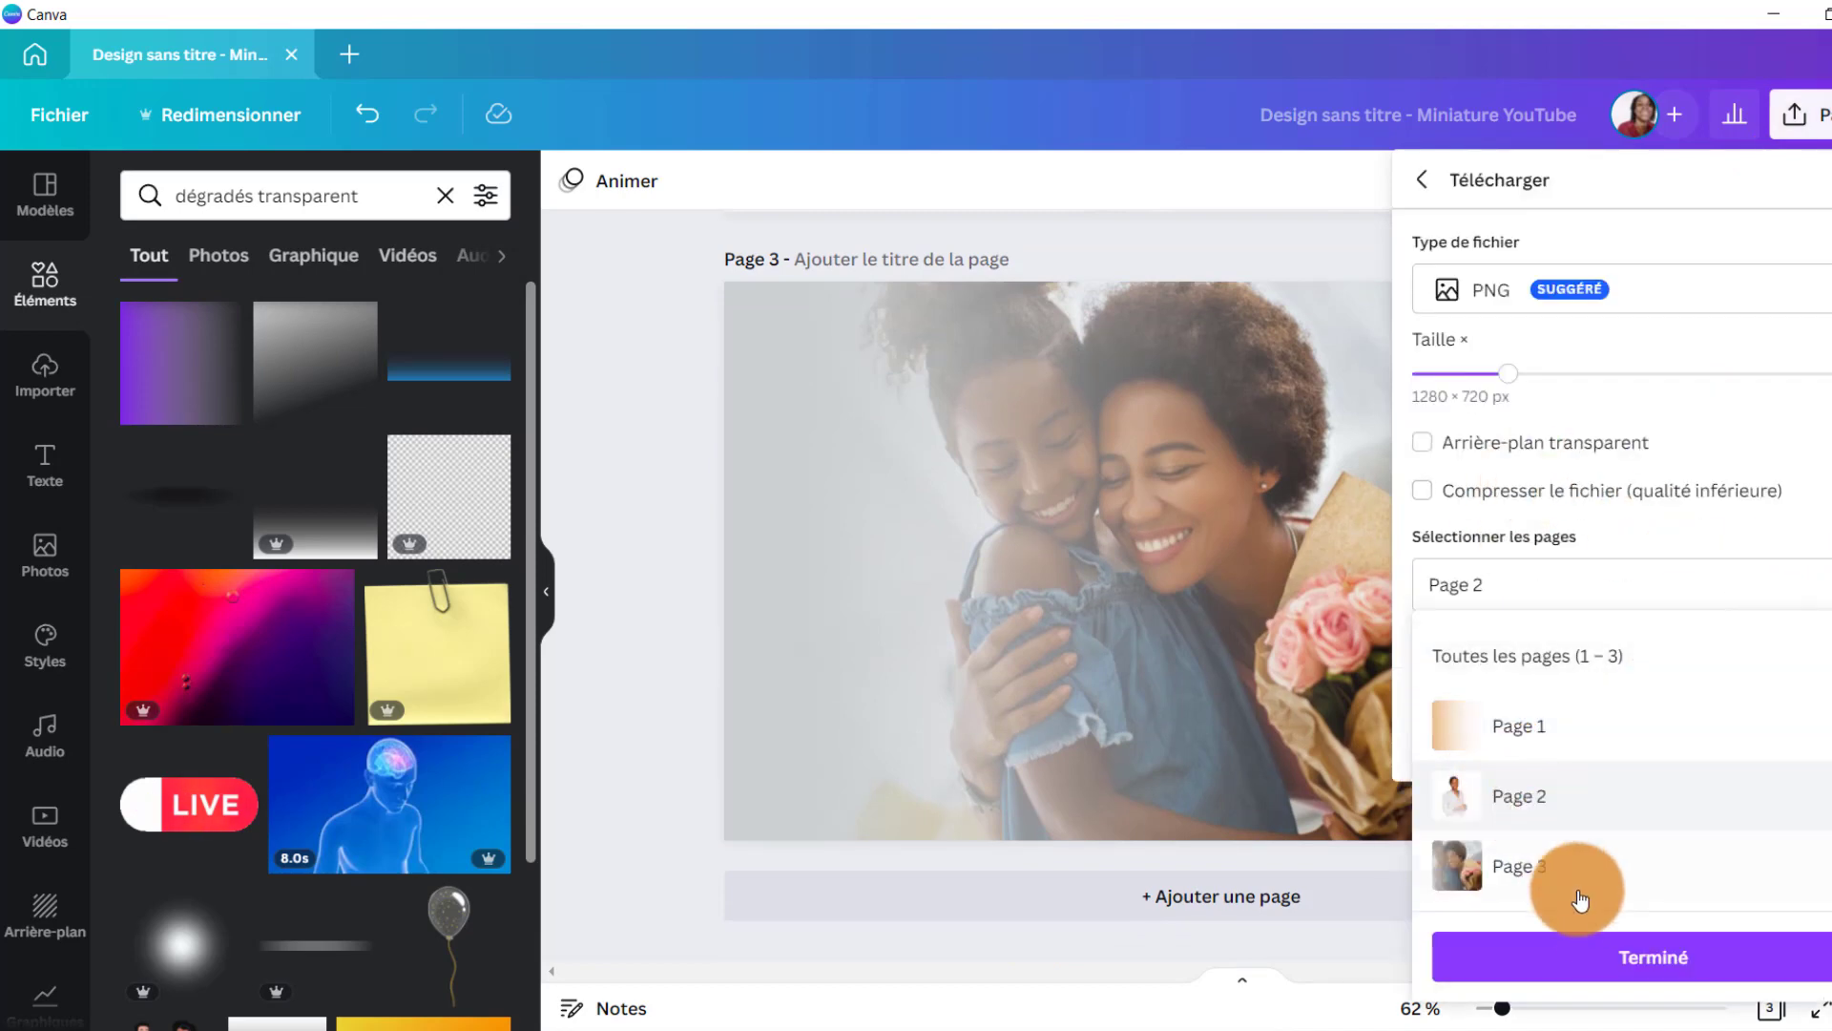
pyautogui.click(1594, 957)
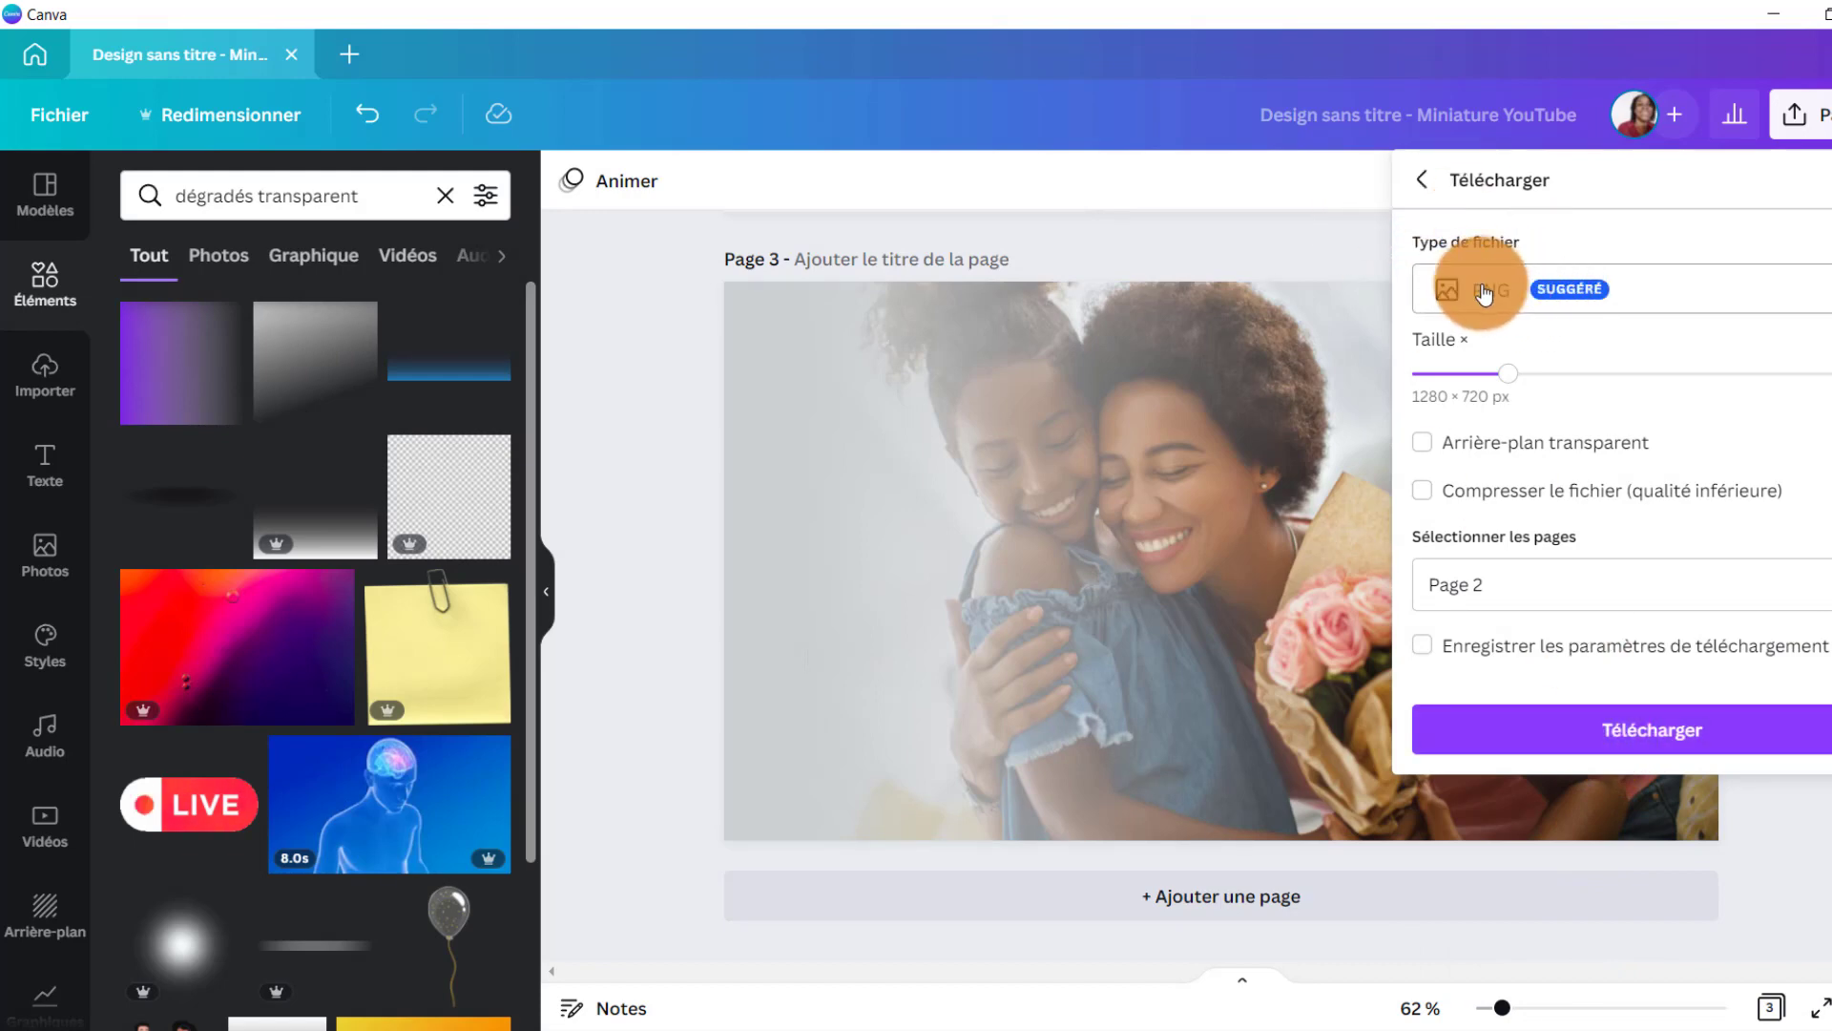
pyautogui.click(1575, 729)
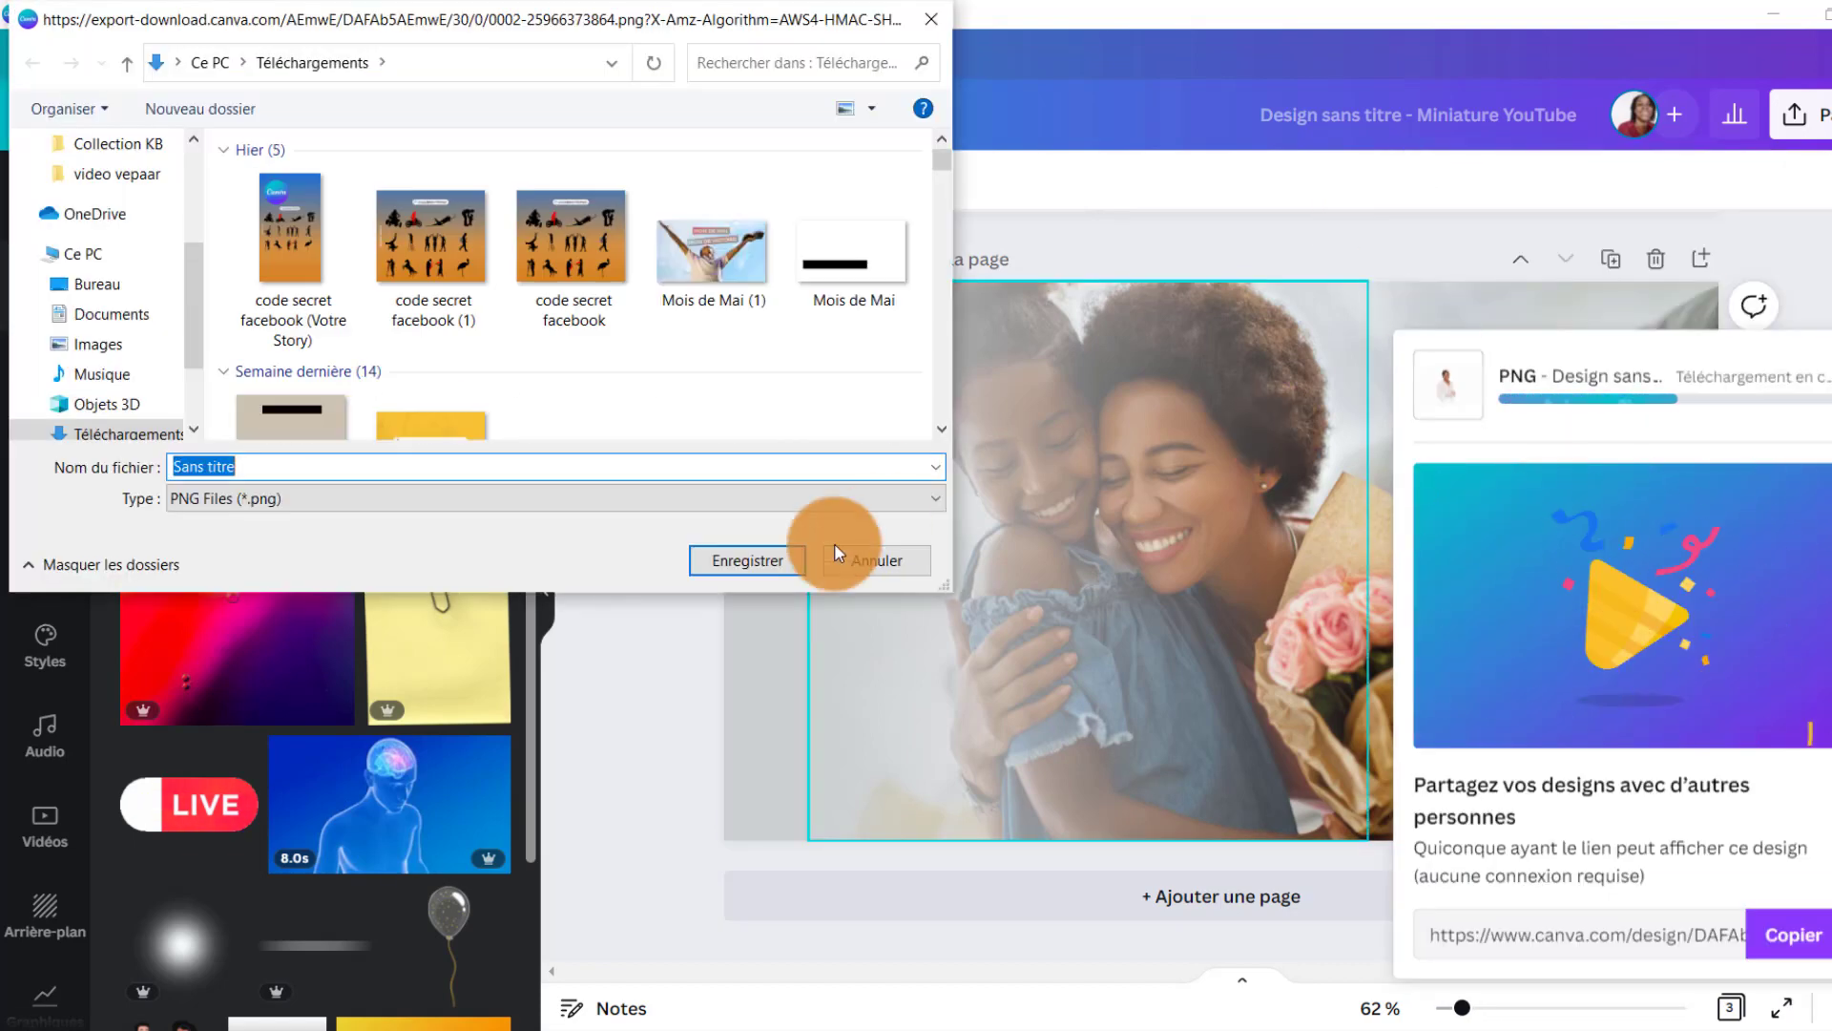
pyautogui.write('dégrasé1')
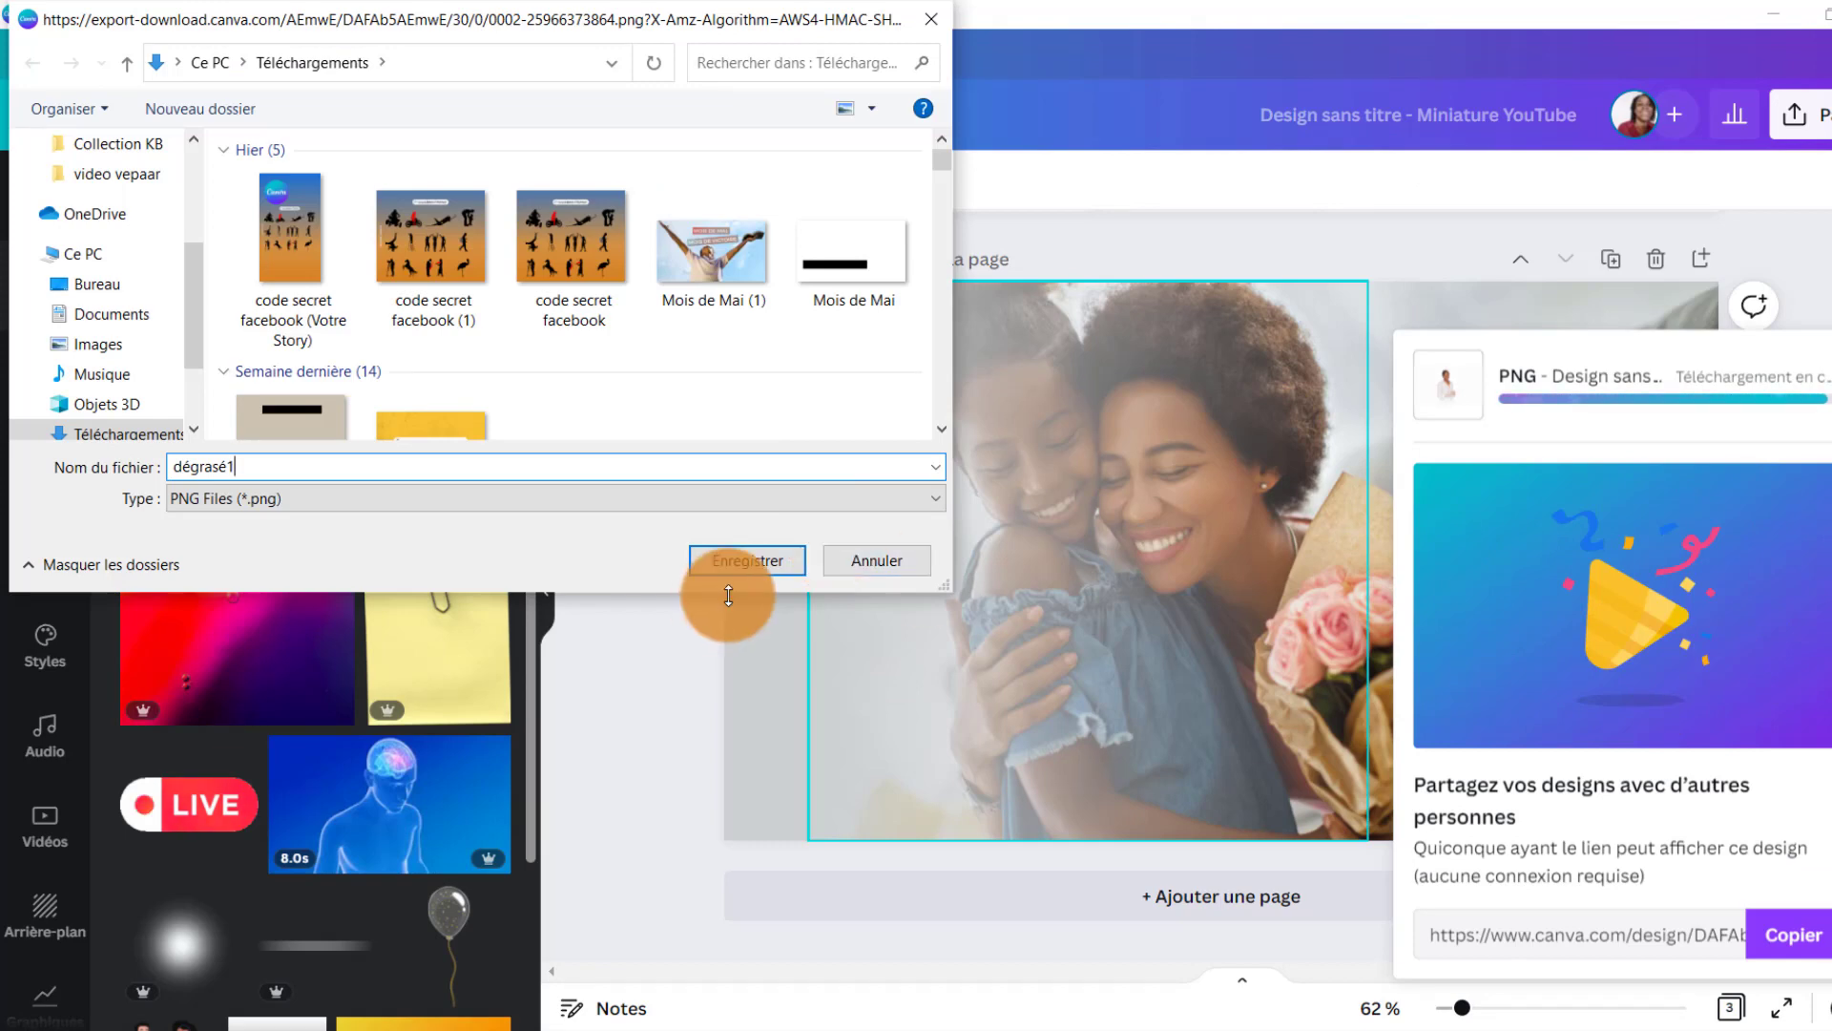
pyautogui.click(742, 565)
# Download page 3 as a PNG and save it as "dégradé"
pyautogui.click(1805, 118)
pyautogui.click(1794, 668)
pyautogui.click(1603, 729)
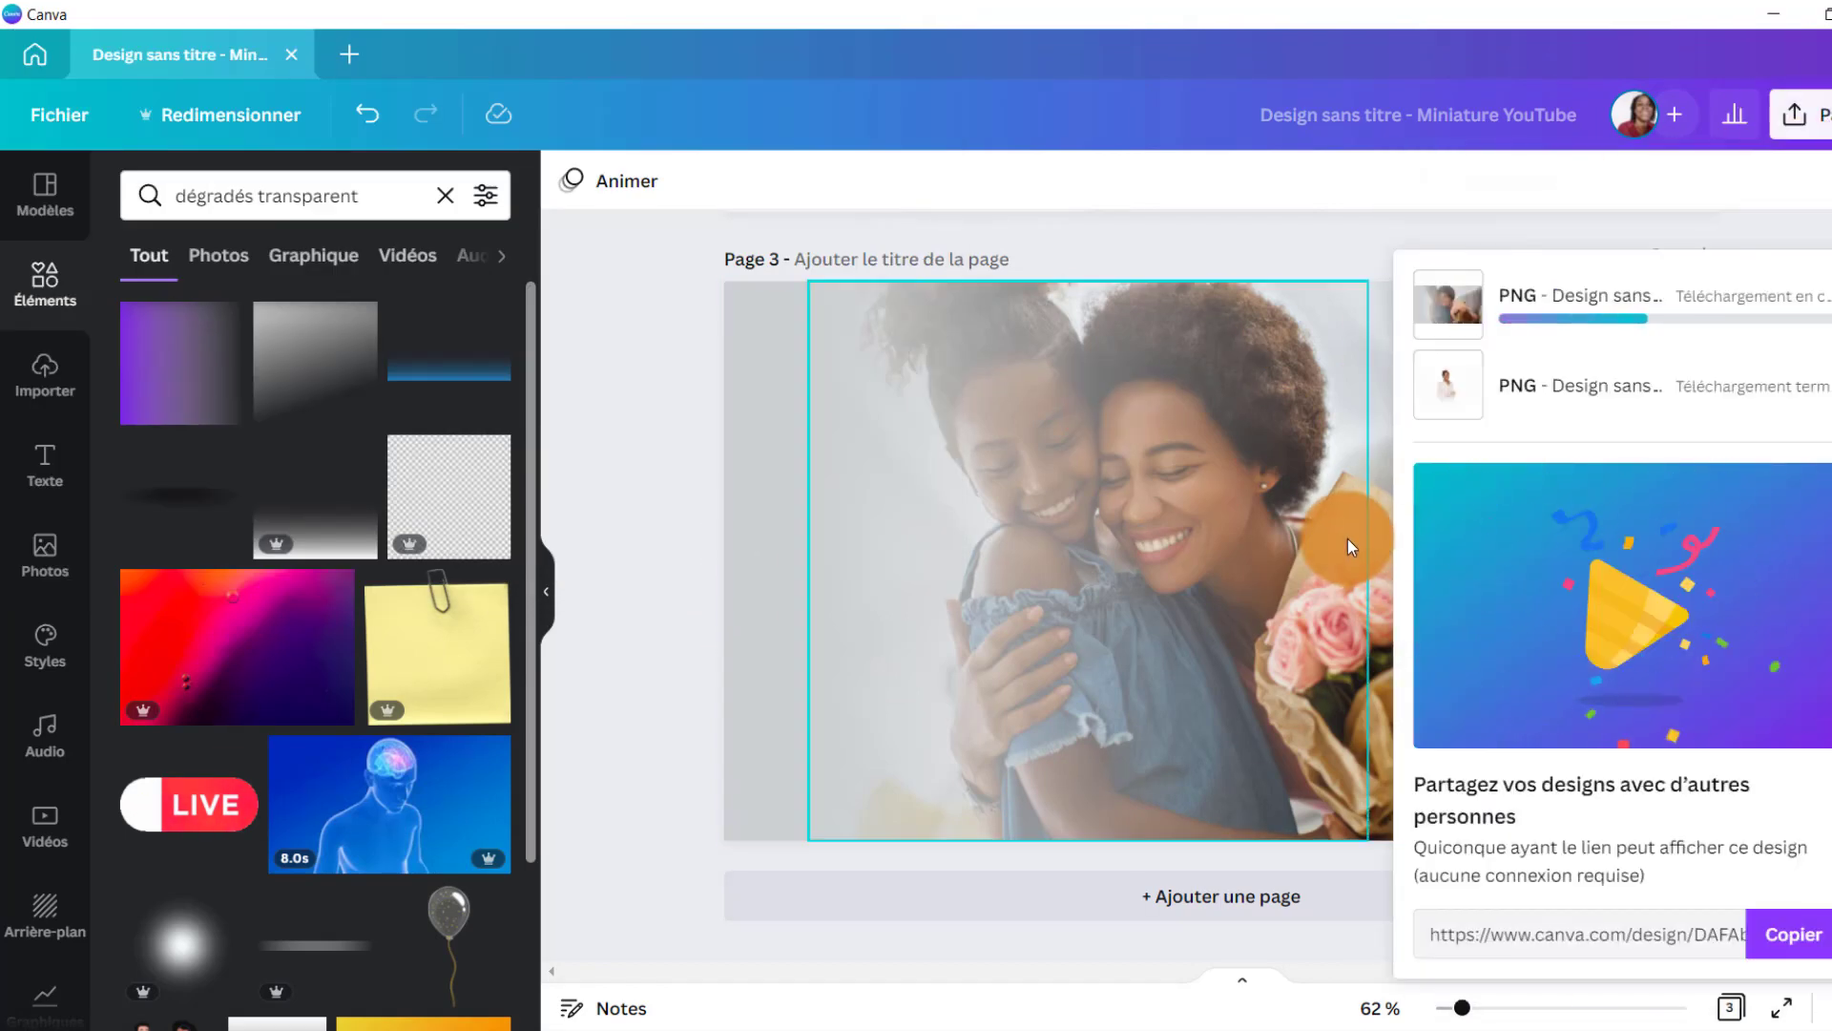
pyautogui.write('dég')
pyautogui.click(744, 561)
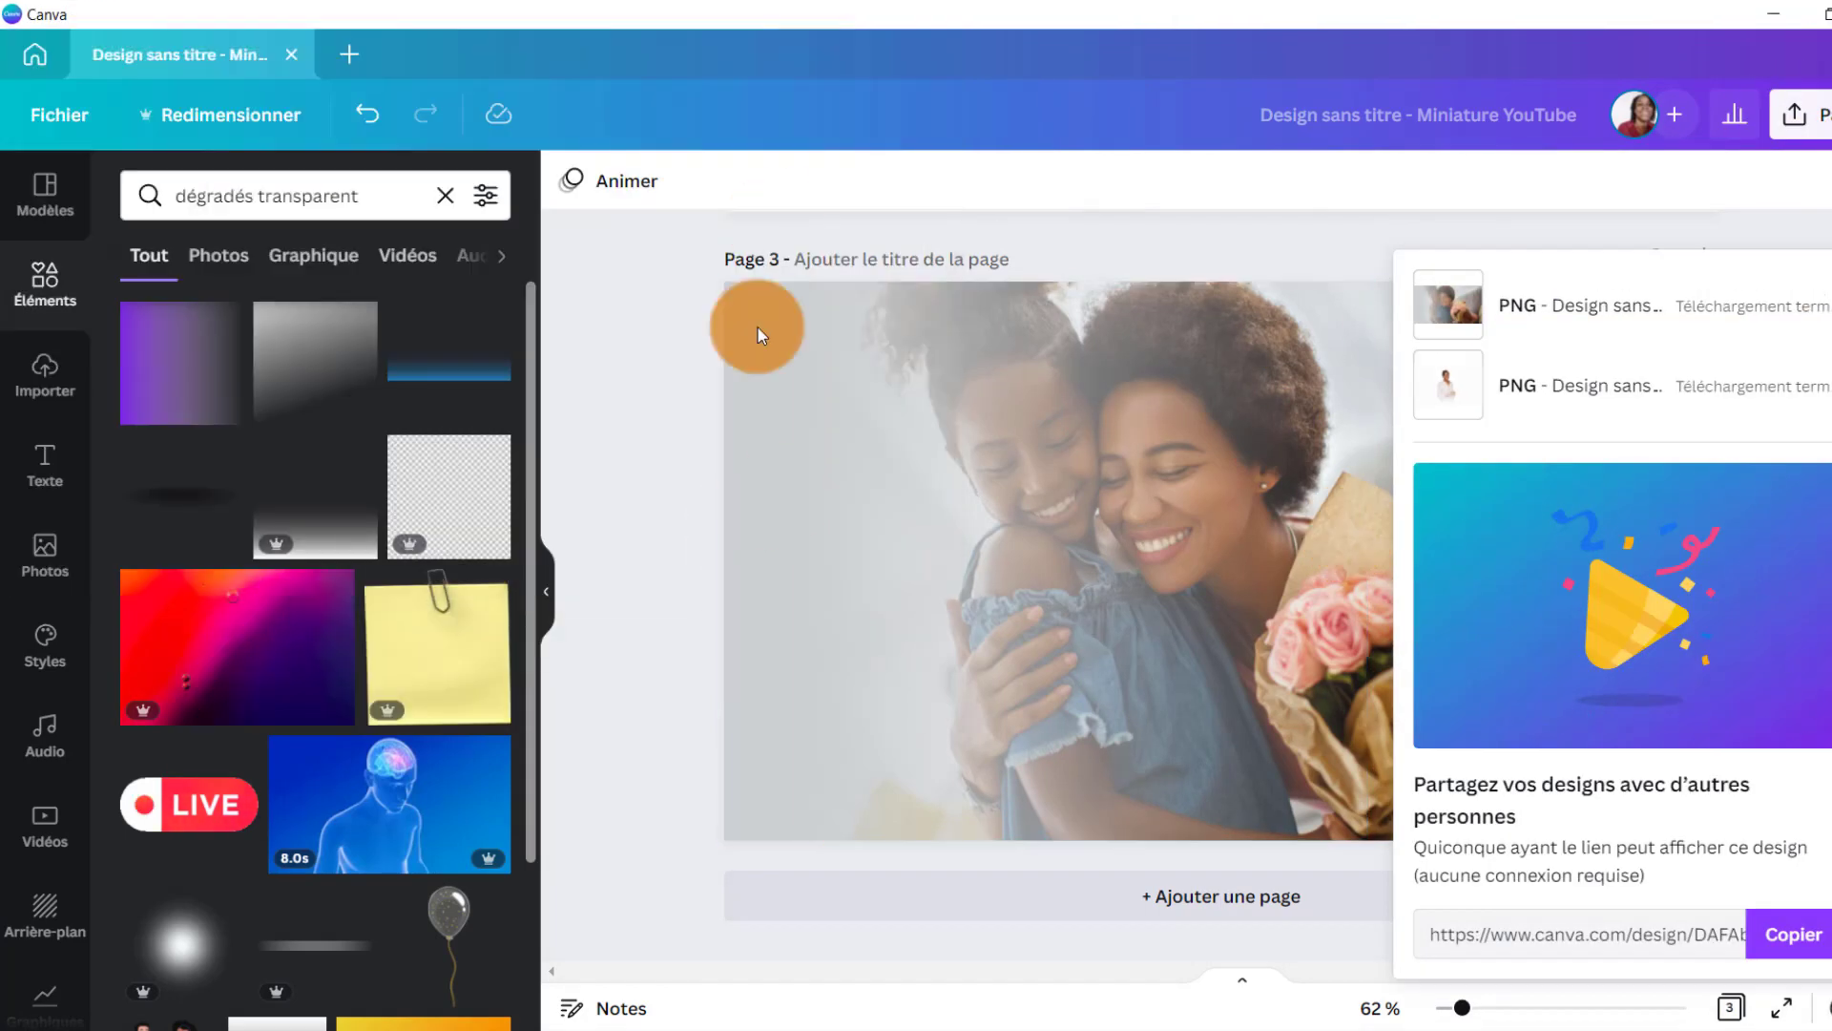
# Return to page 1, dismiss the sharing options and select the page background
pyautogui.scroll(10, 992, 571)
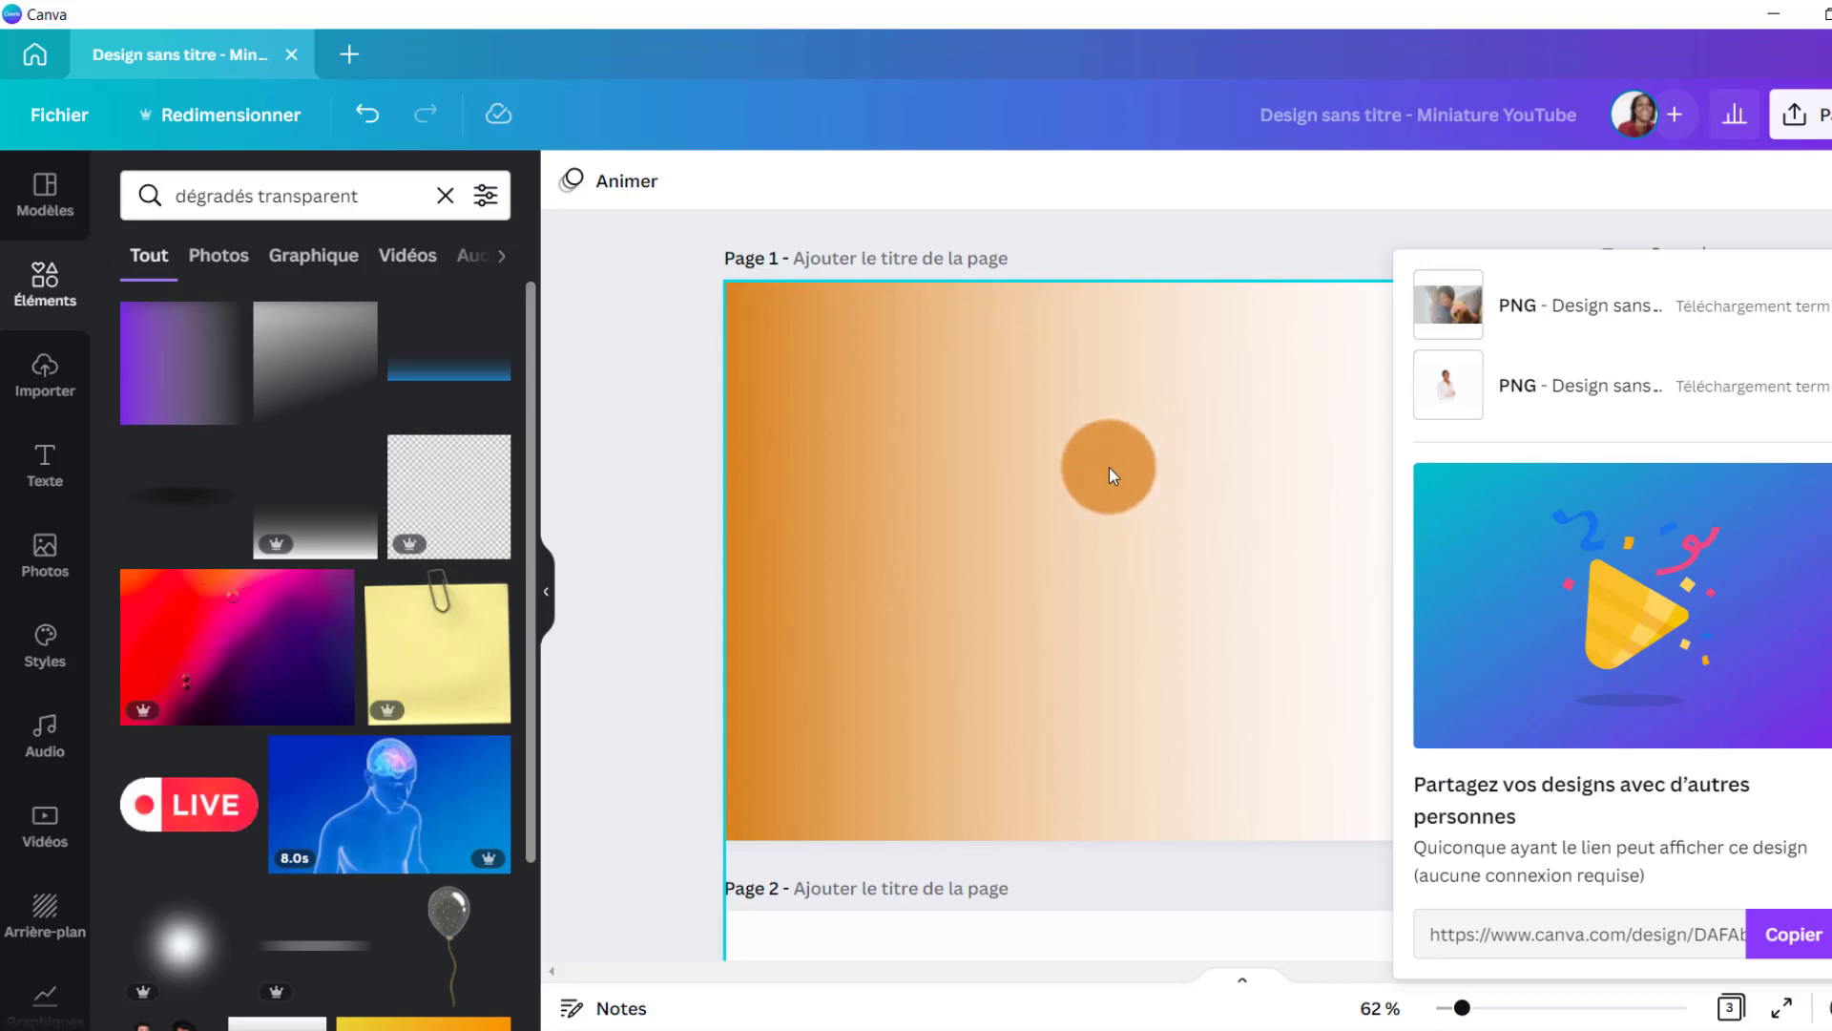
pyautogui.click(1109, 466)
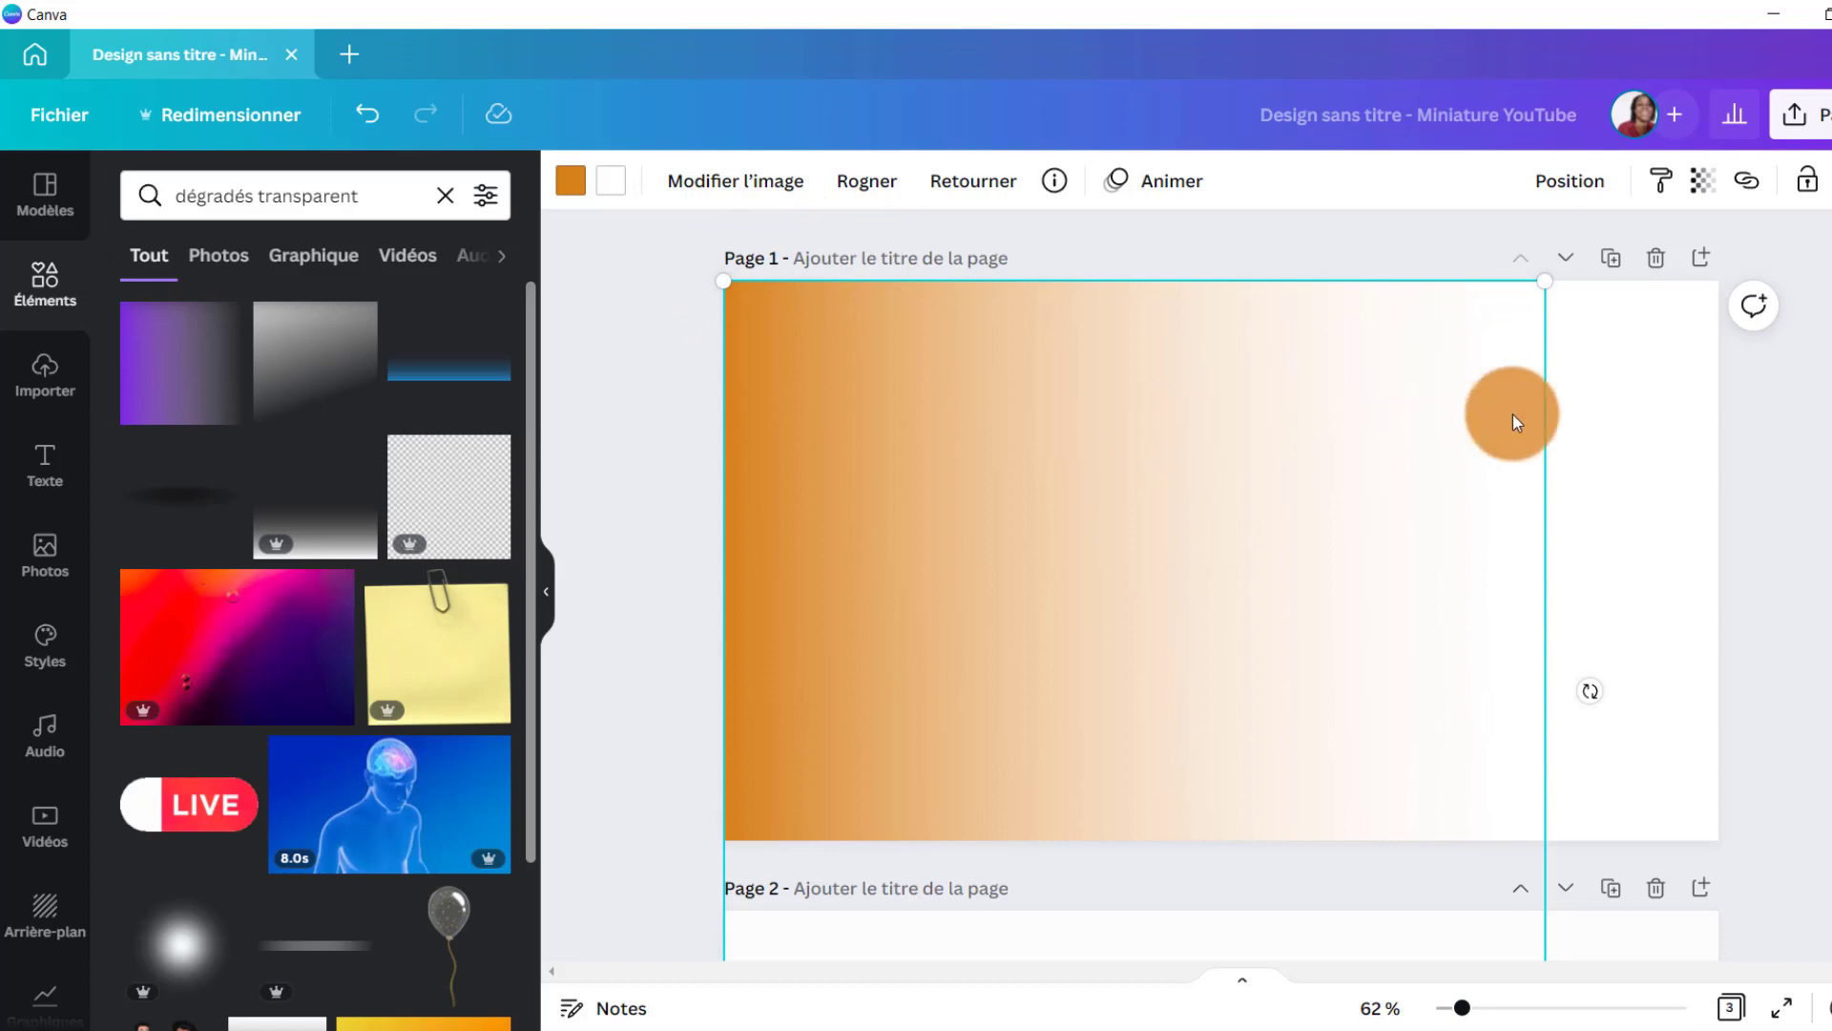
pyautogui.moveTo(1618, 374); pyautogui.dragTo(975, 378)
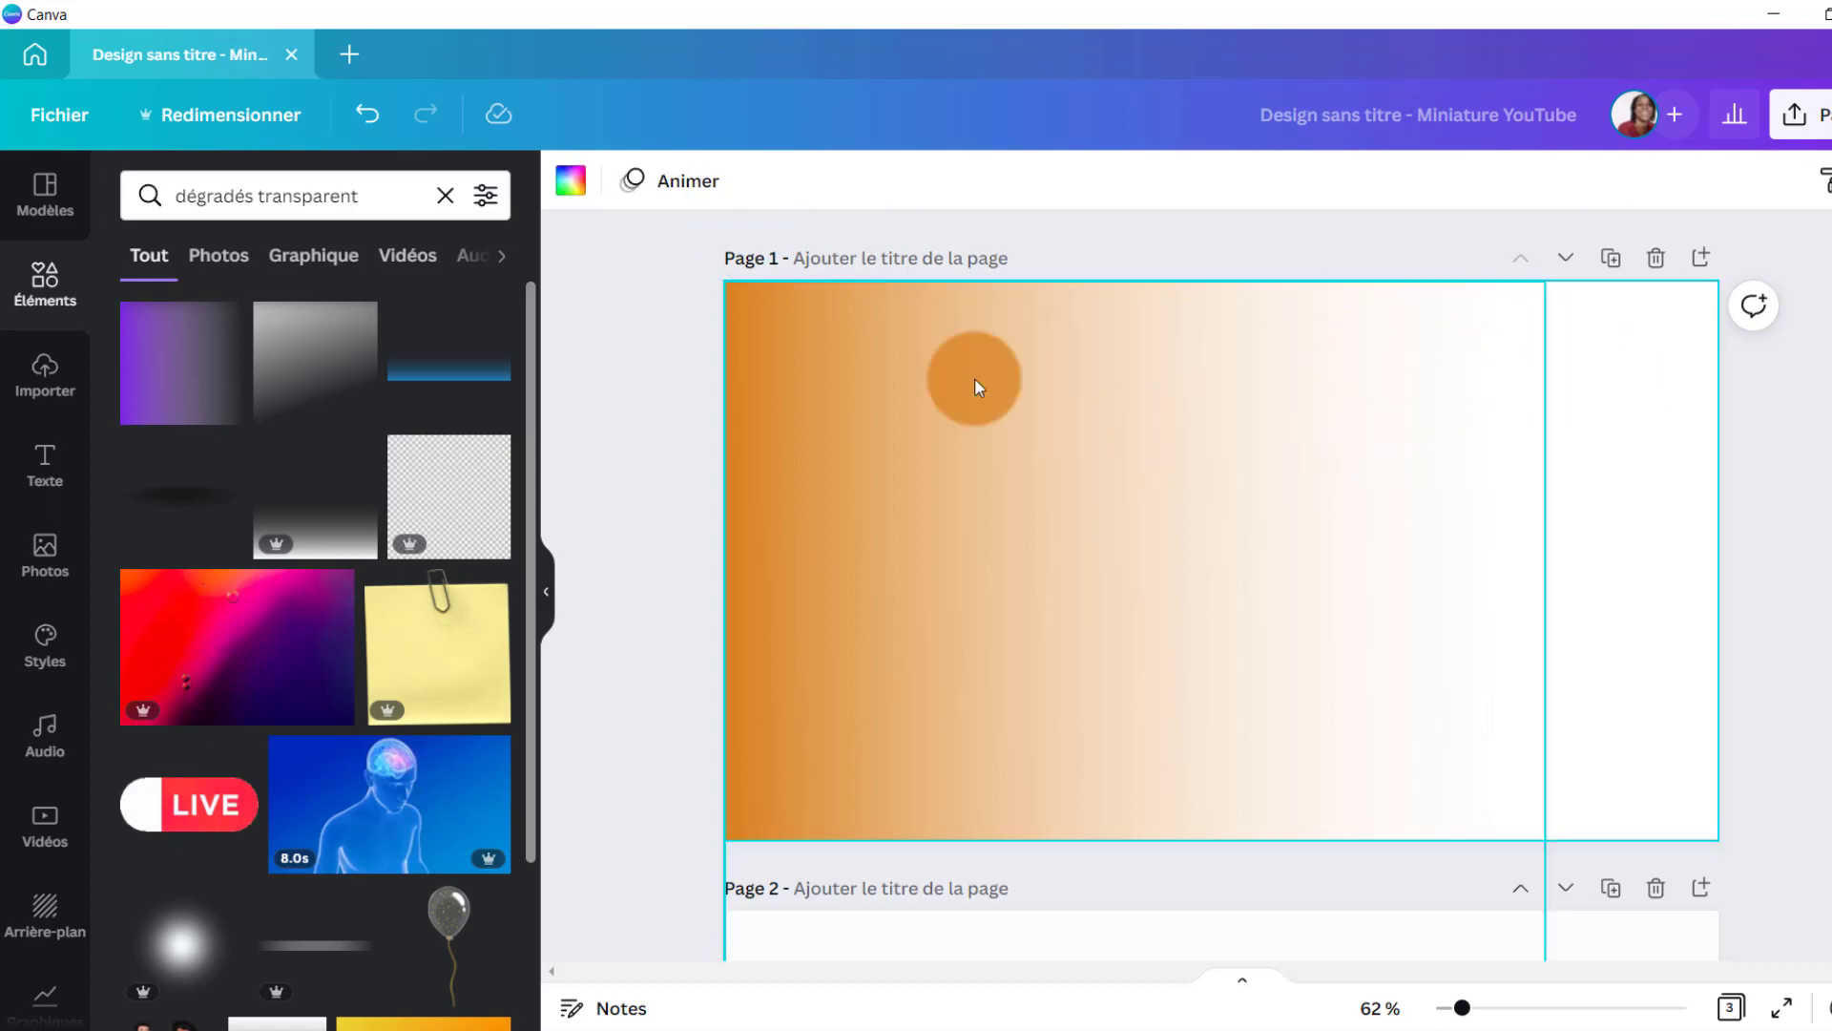
pyautogui.moveTo(1195, 378); pyautogui.dragTo(1595, 353)
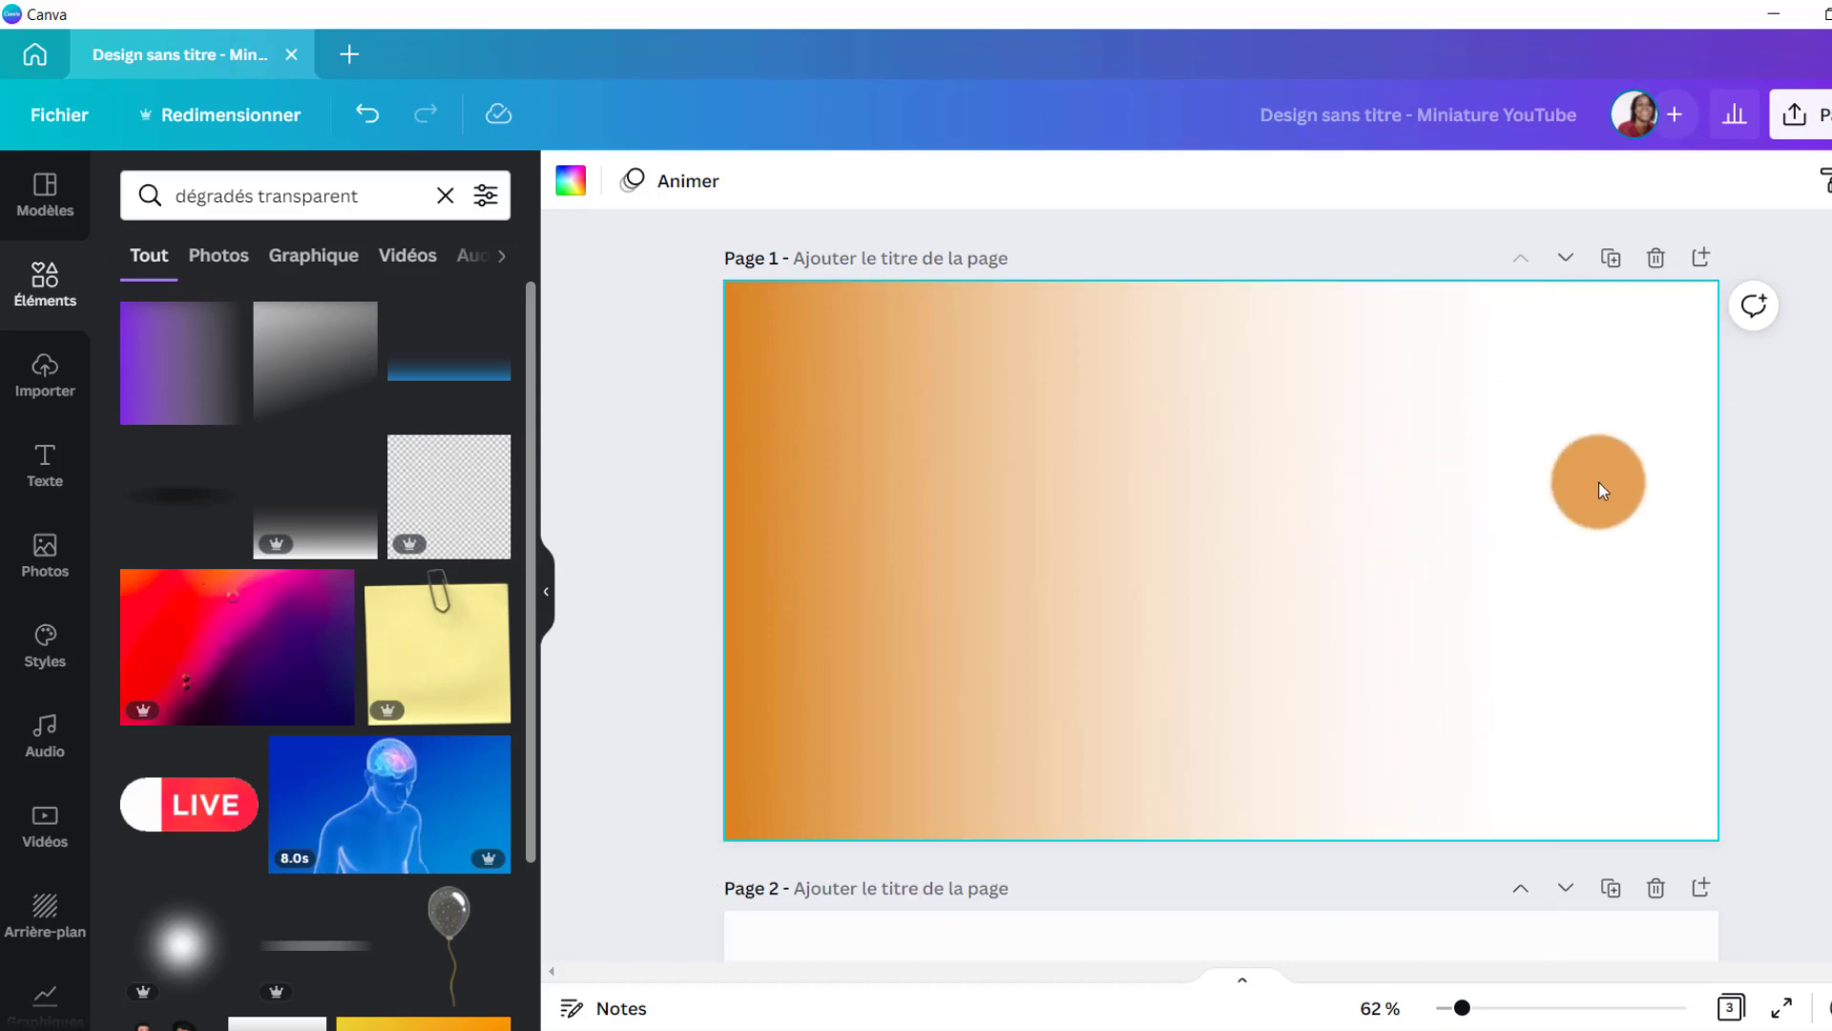
# Upload the image files "dégradé" and "dégrasé1" from the Téléchargements folder to the design's imports
pyautogui.click(51, 402)
pyautogui.click(230, 255)
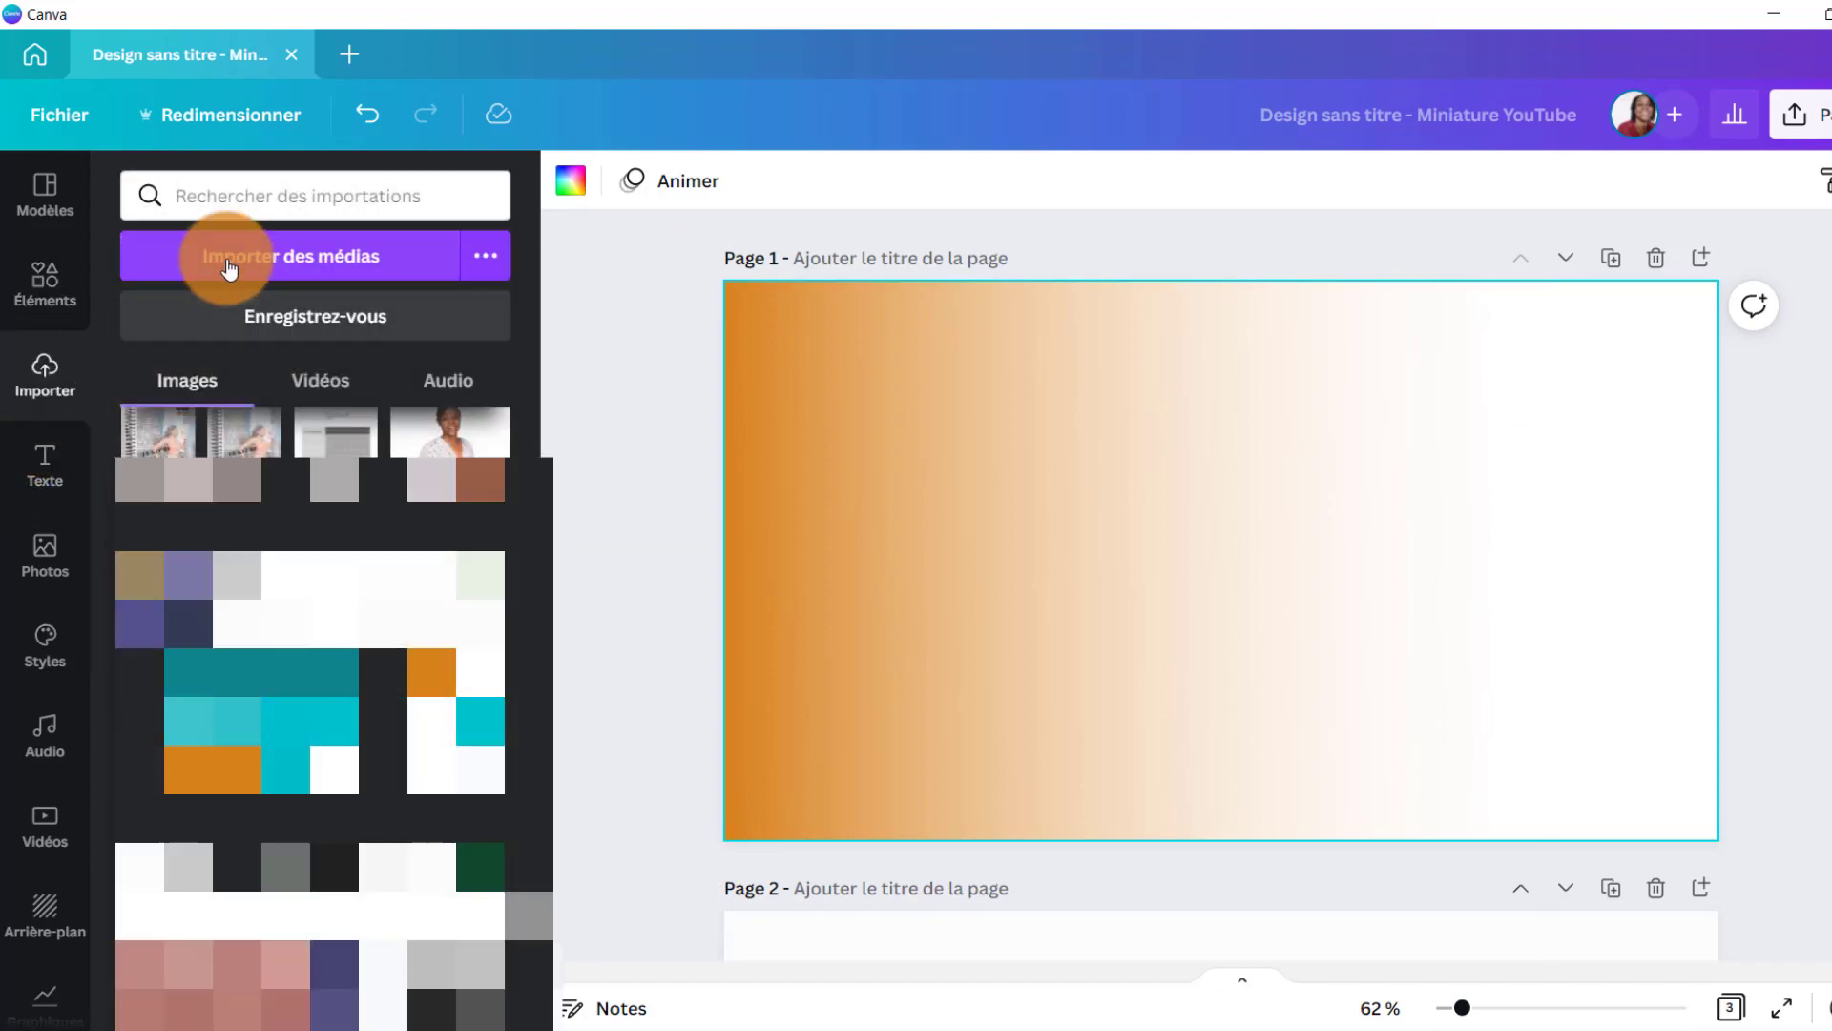
pyautogui.click(267, 266)
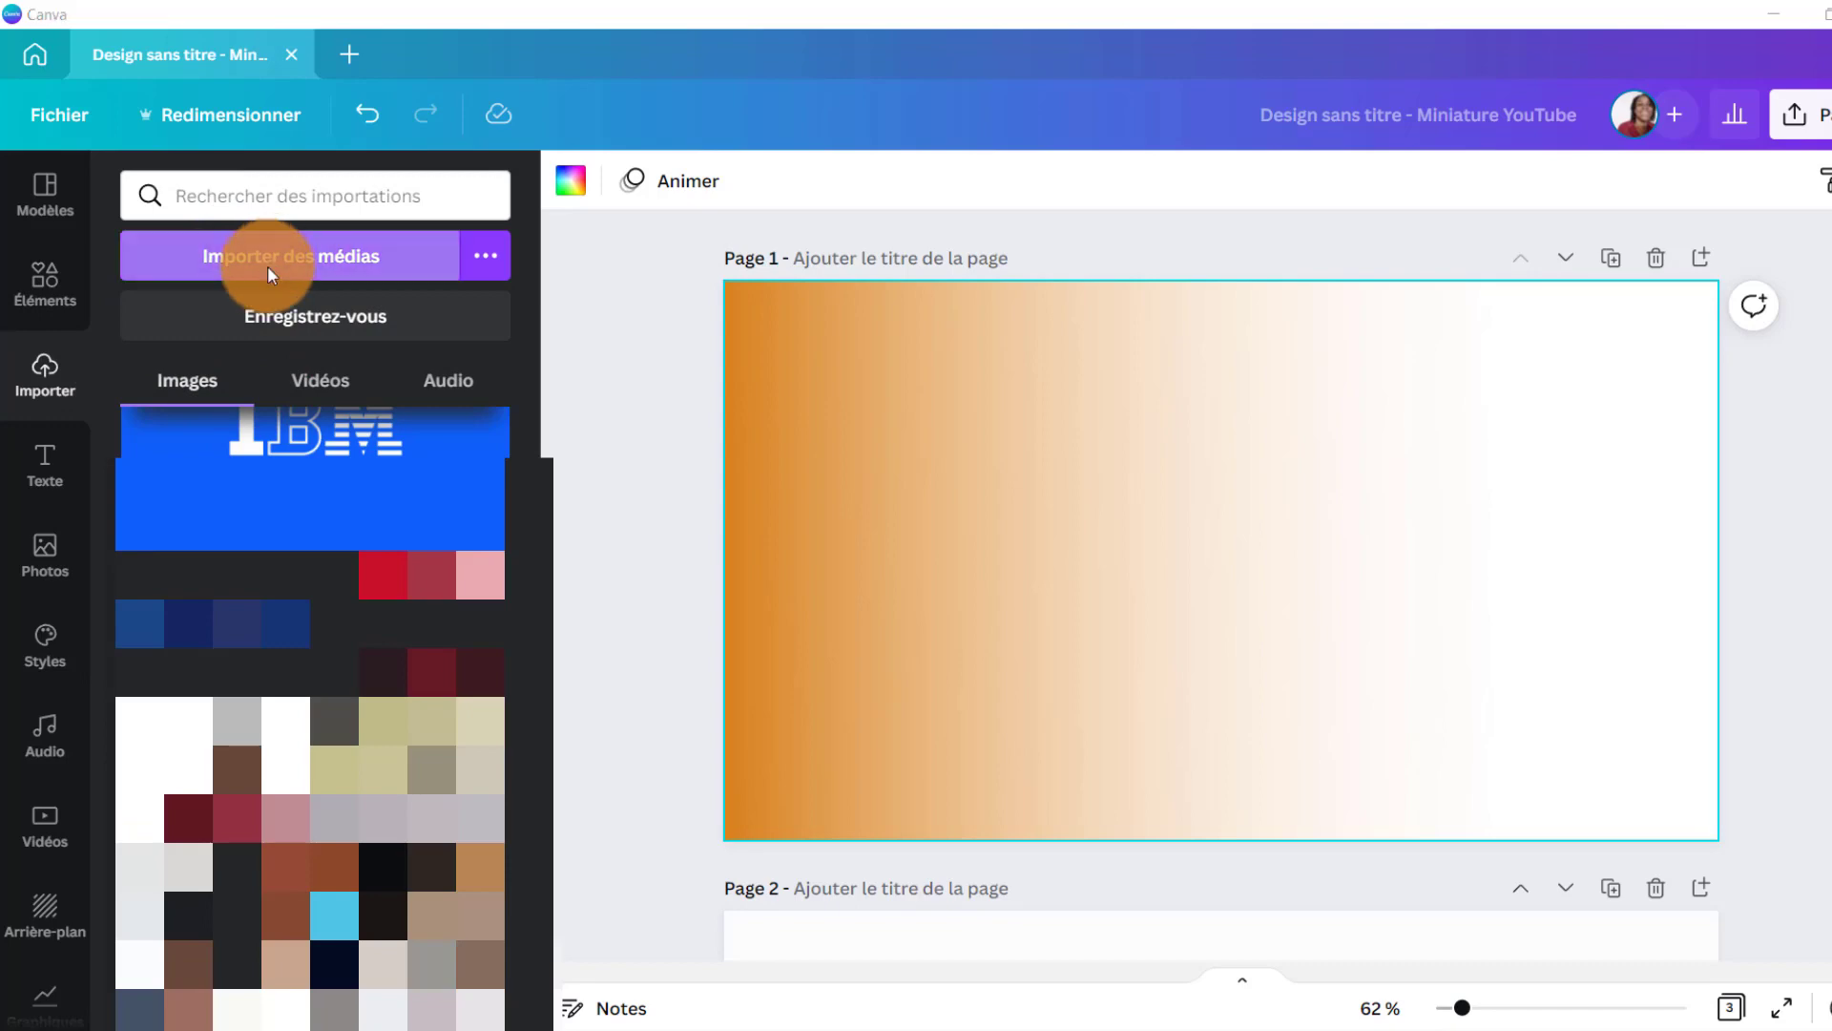
pyautogui.click(239, 199)
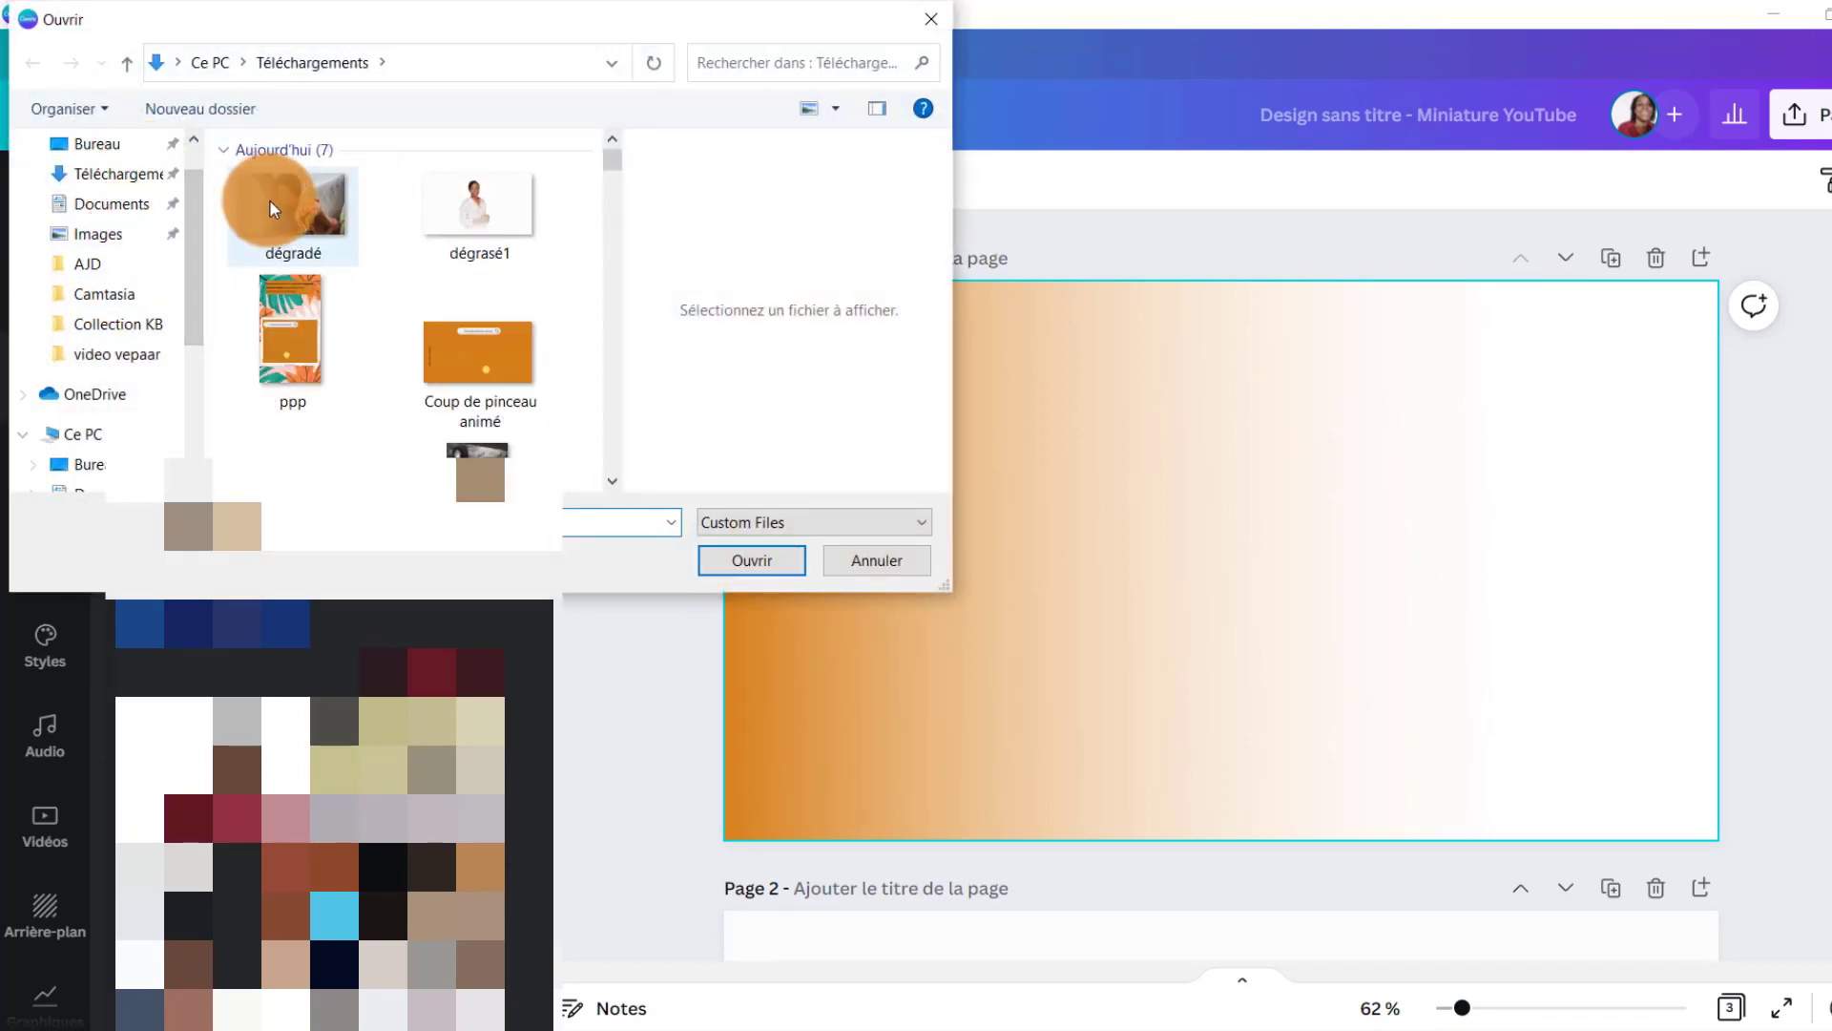
pyautogui.keyDown('ctrl'); pyautogui.click(477, 217); pyautogui.keyUp('ctrl')
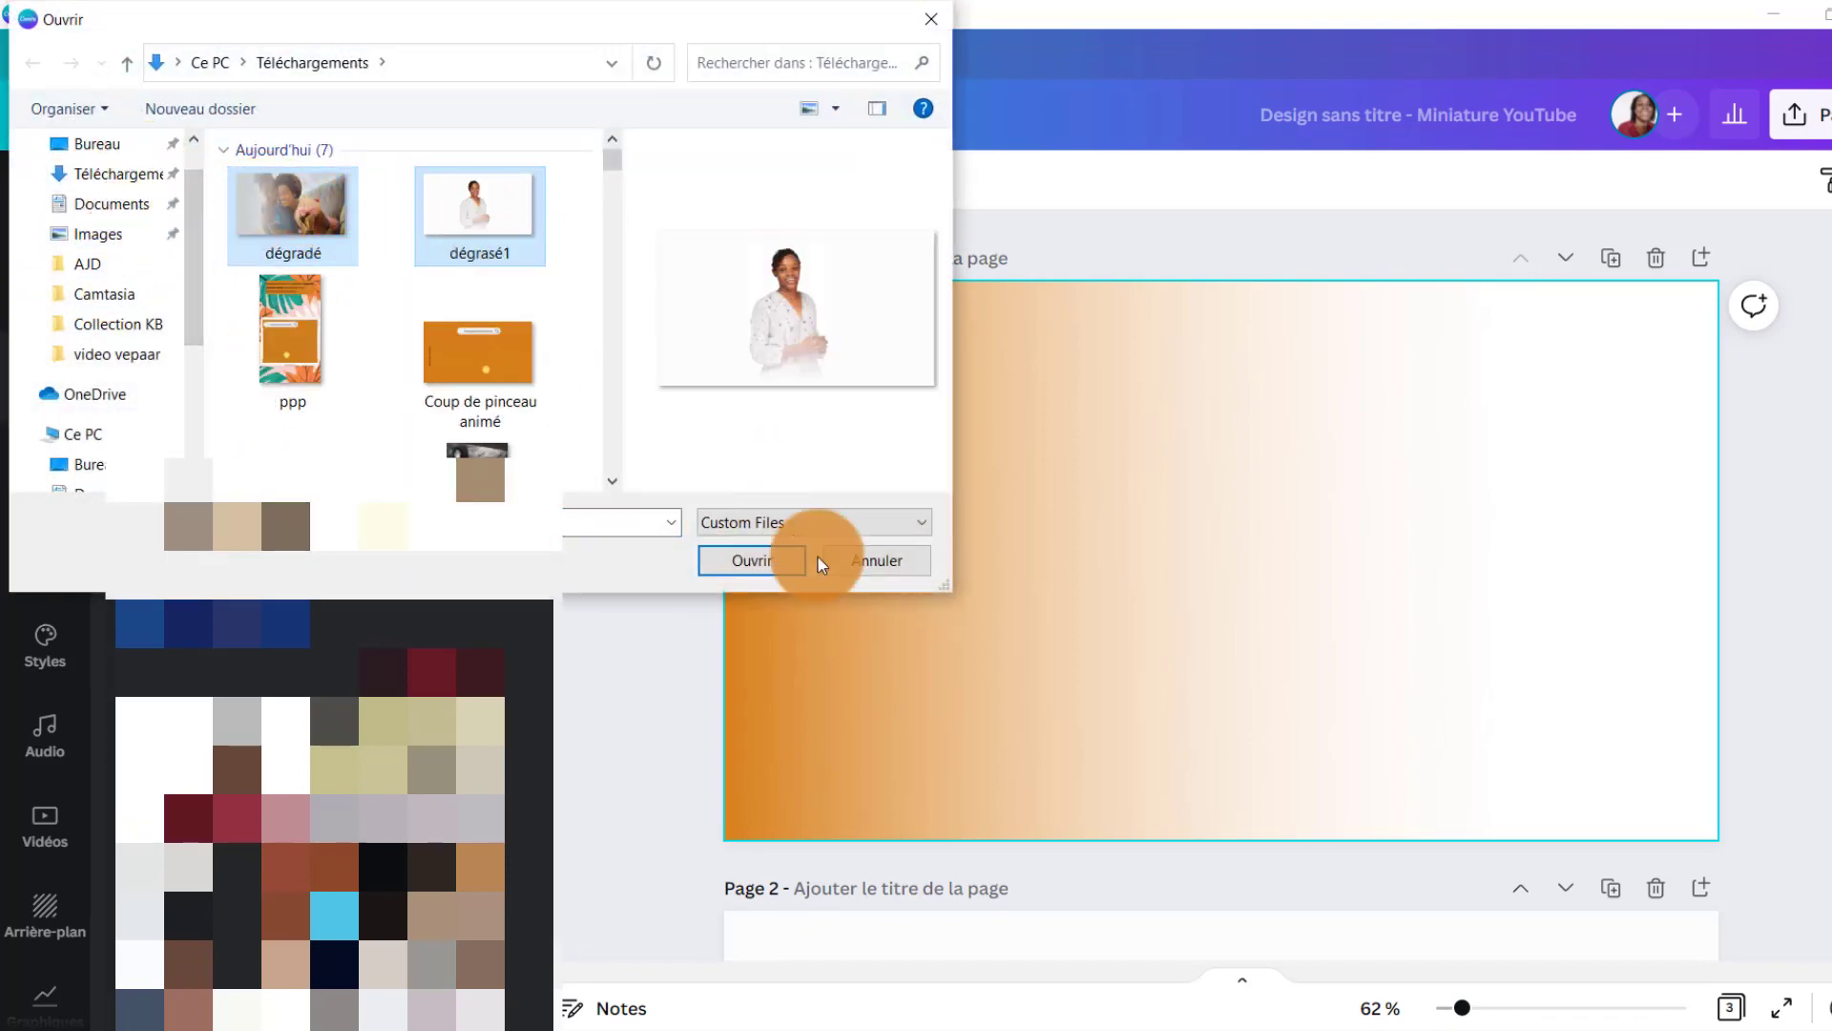
pyautogui.click(753, 567)
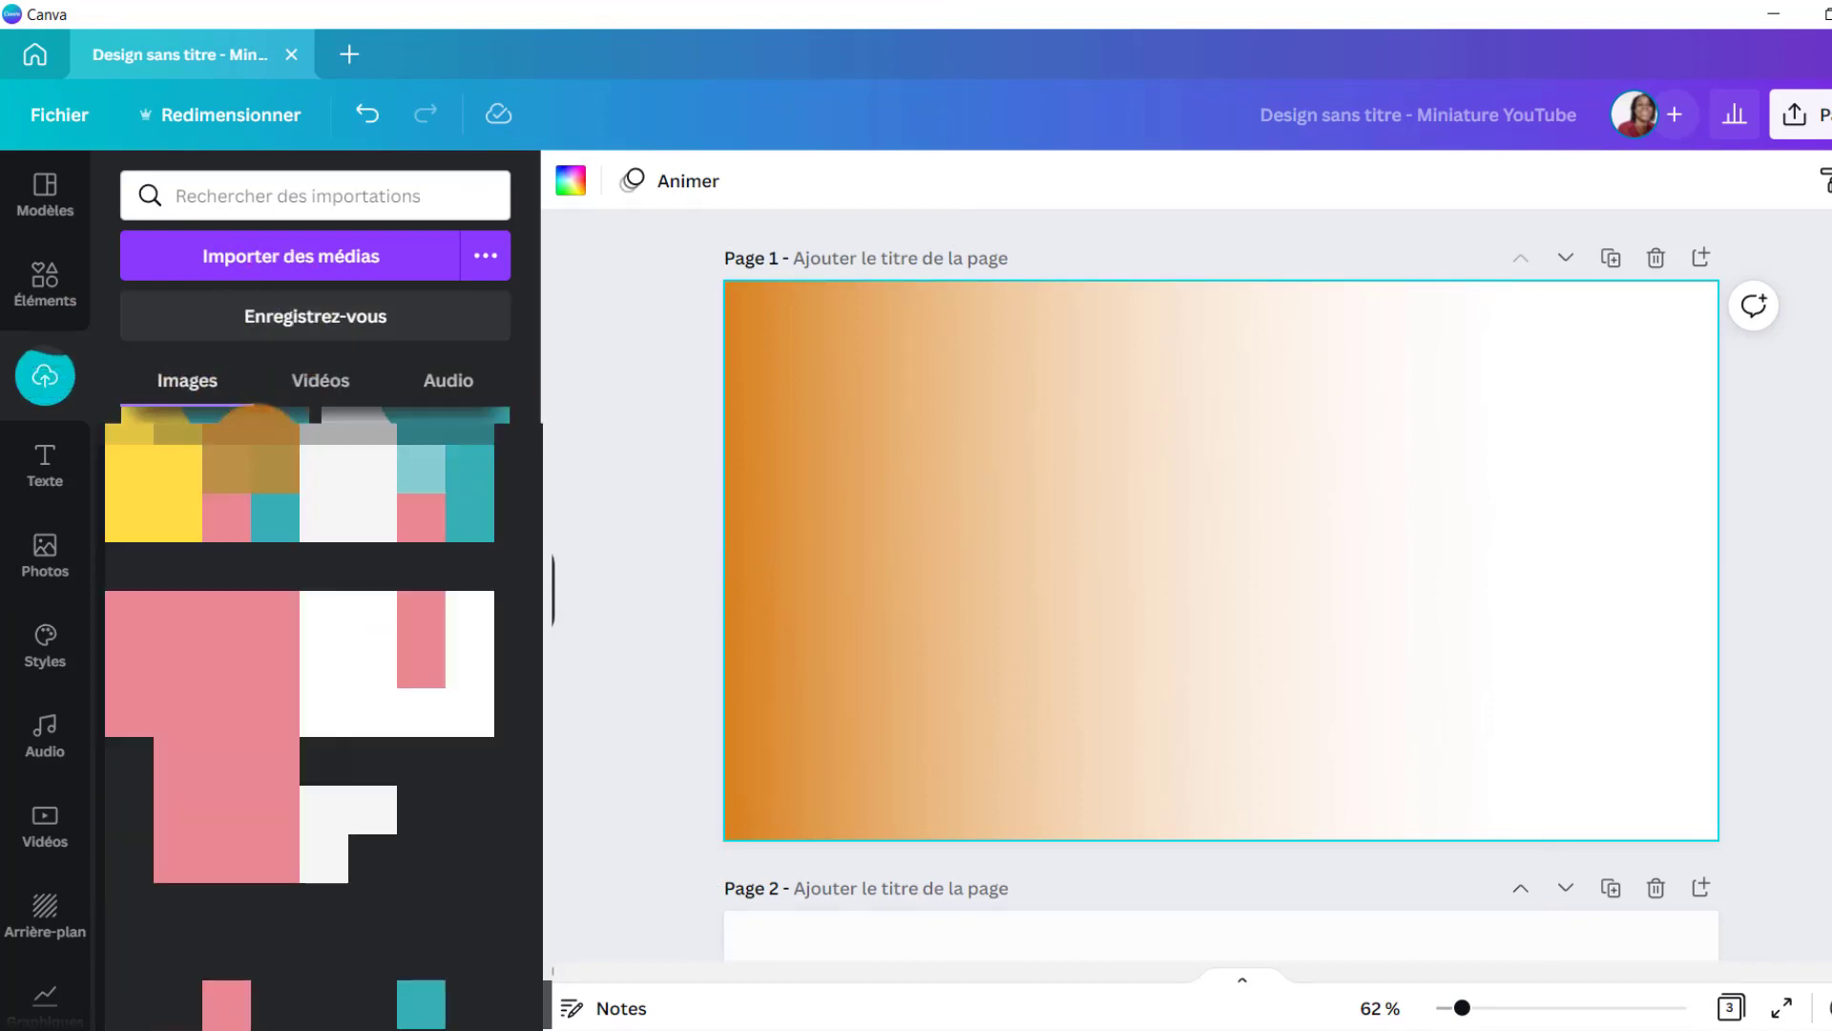
# Add a text box on page 1 reading "Créer un dégradé Transparent" and enlarge it to about size 29.1
pyautogui.moveTo(251, 425); pyautogui.dragTo(1589, 527)
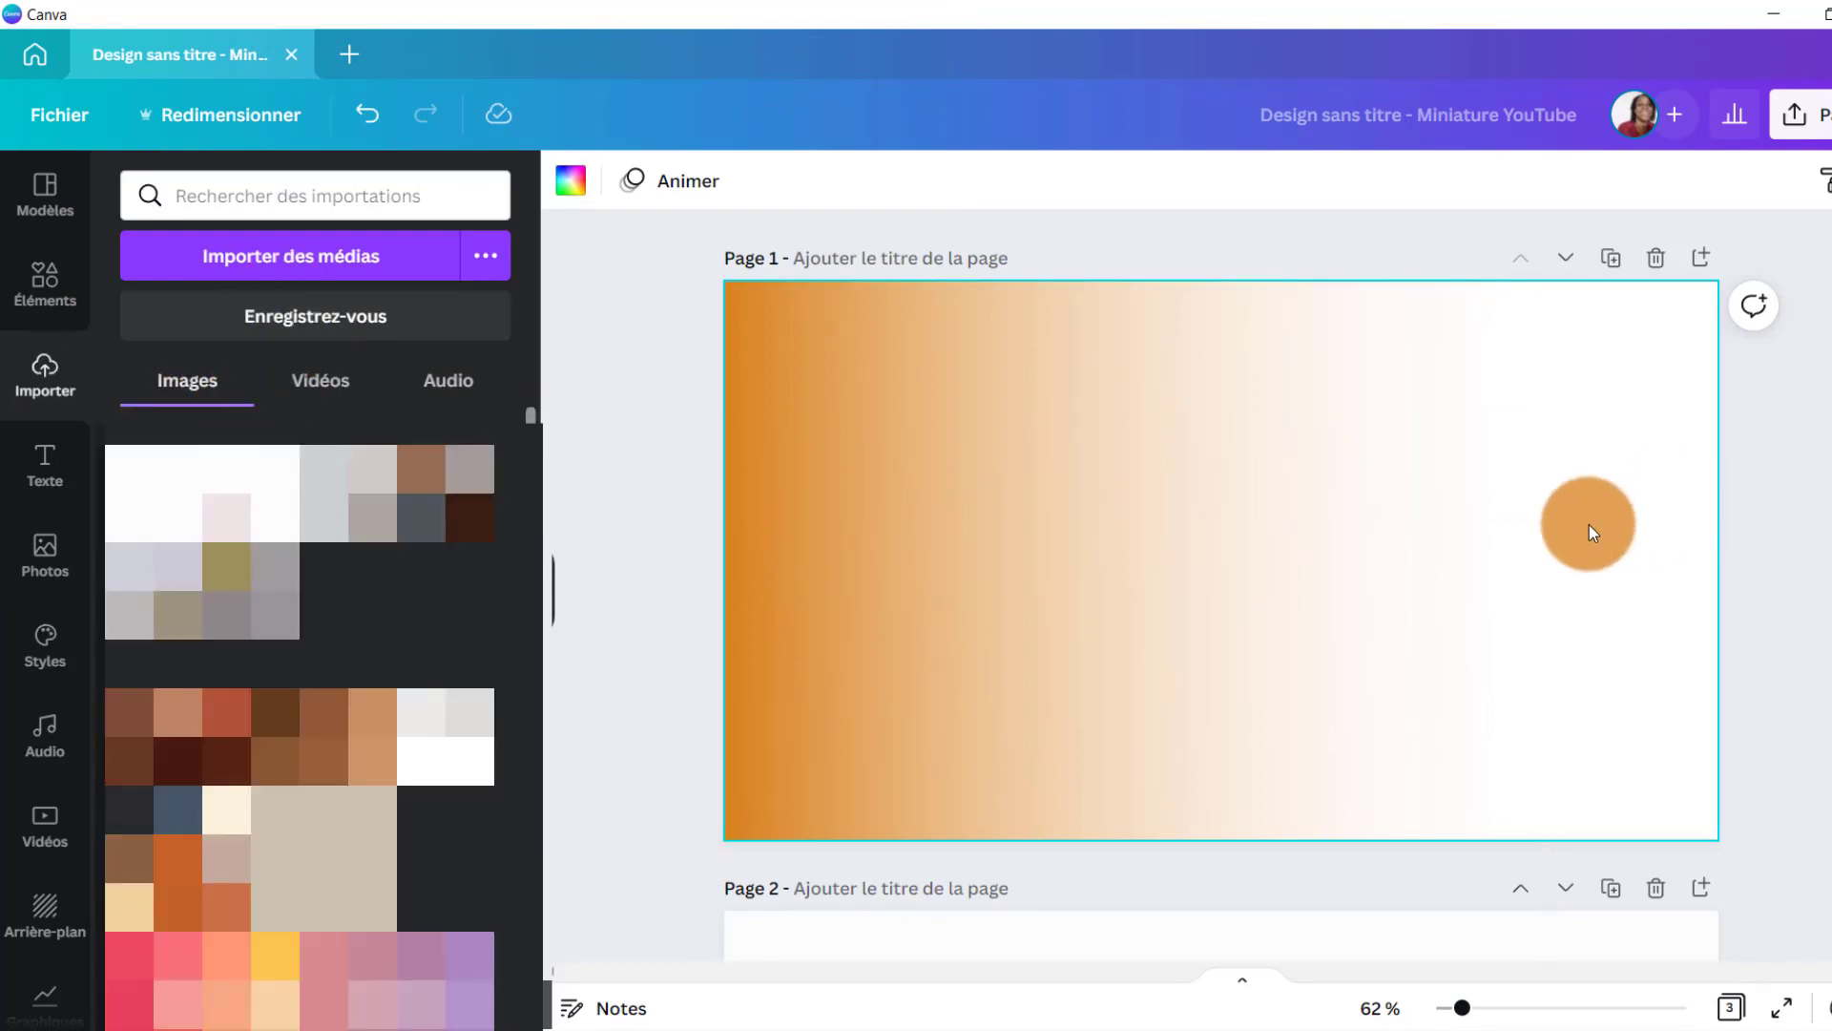
pyautogui.press('t')
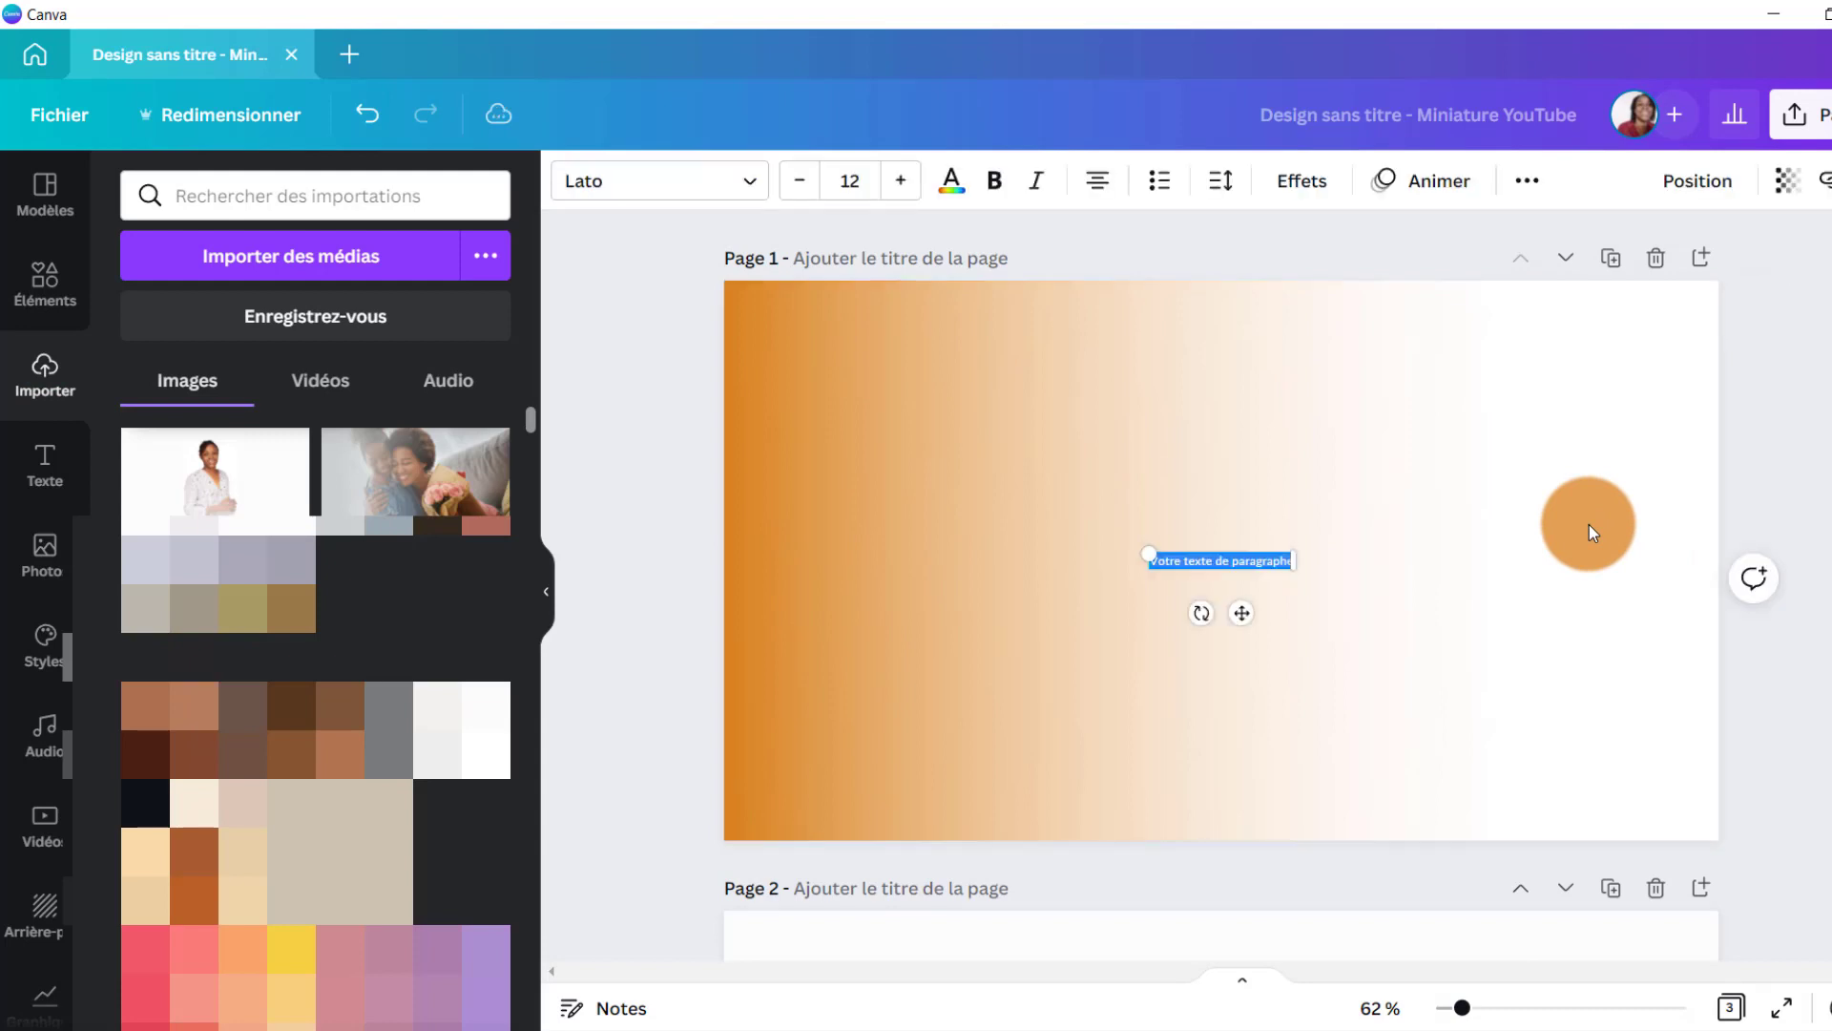
pyautogui.write('Créer un dégradé Transparent')
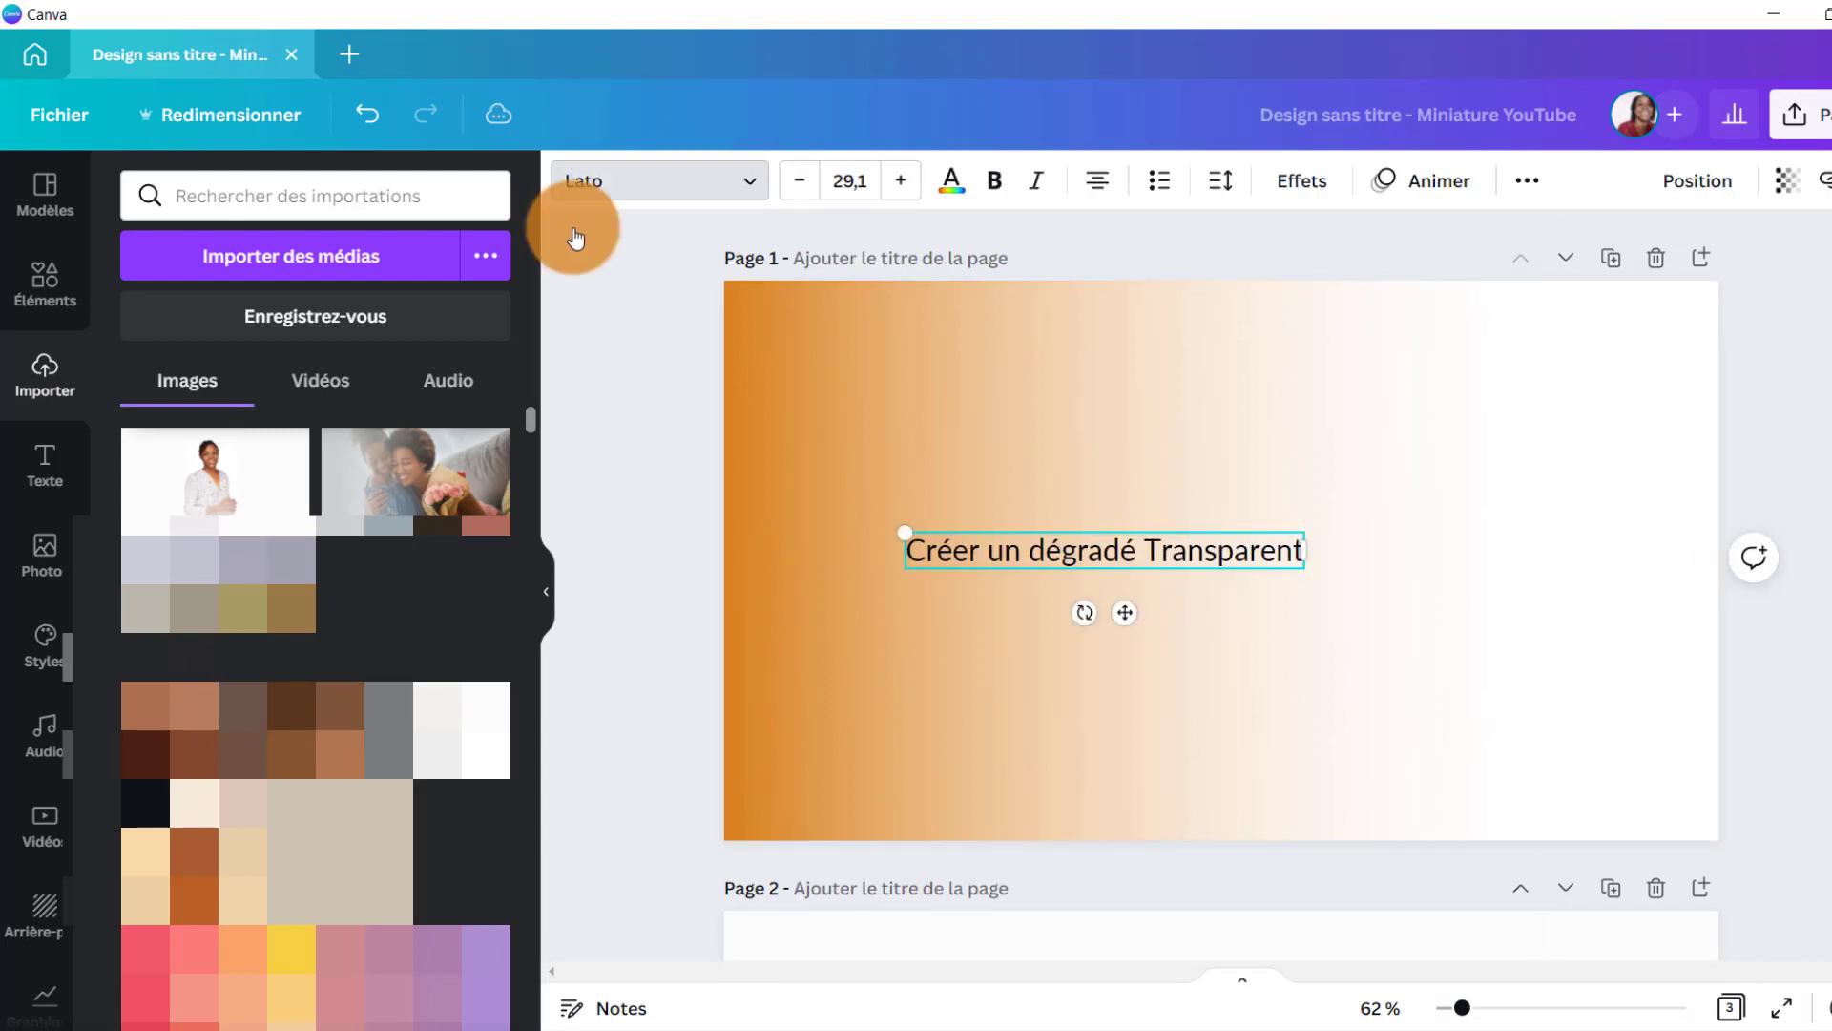
# Change the page 1 text's font to Montserrat Classic and enlarge it to size 37
pyautogui.click(576, 186)
pyautogui.click(388, 196)
pyautogui.write('montse')
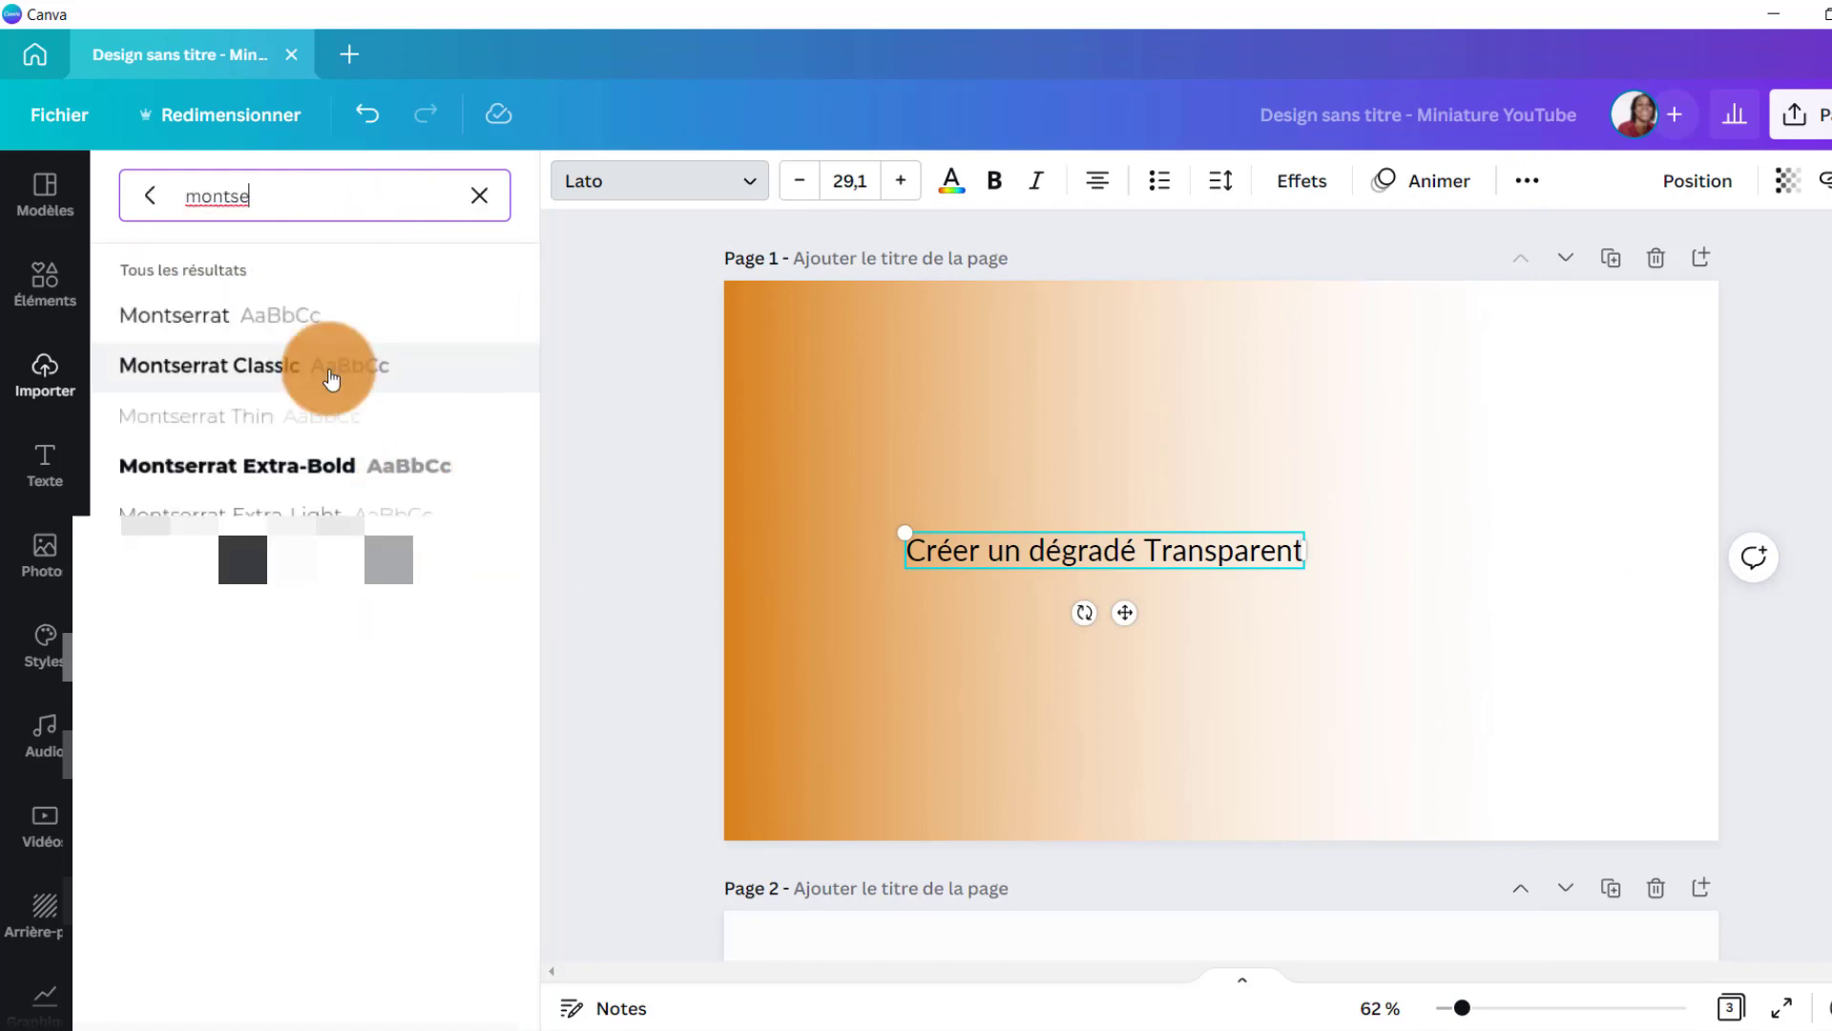
pyautogui.click(331, 380)
# Open the additional formatting options for the page 1 text
pyautogui.click(1528, 182)
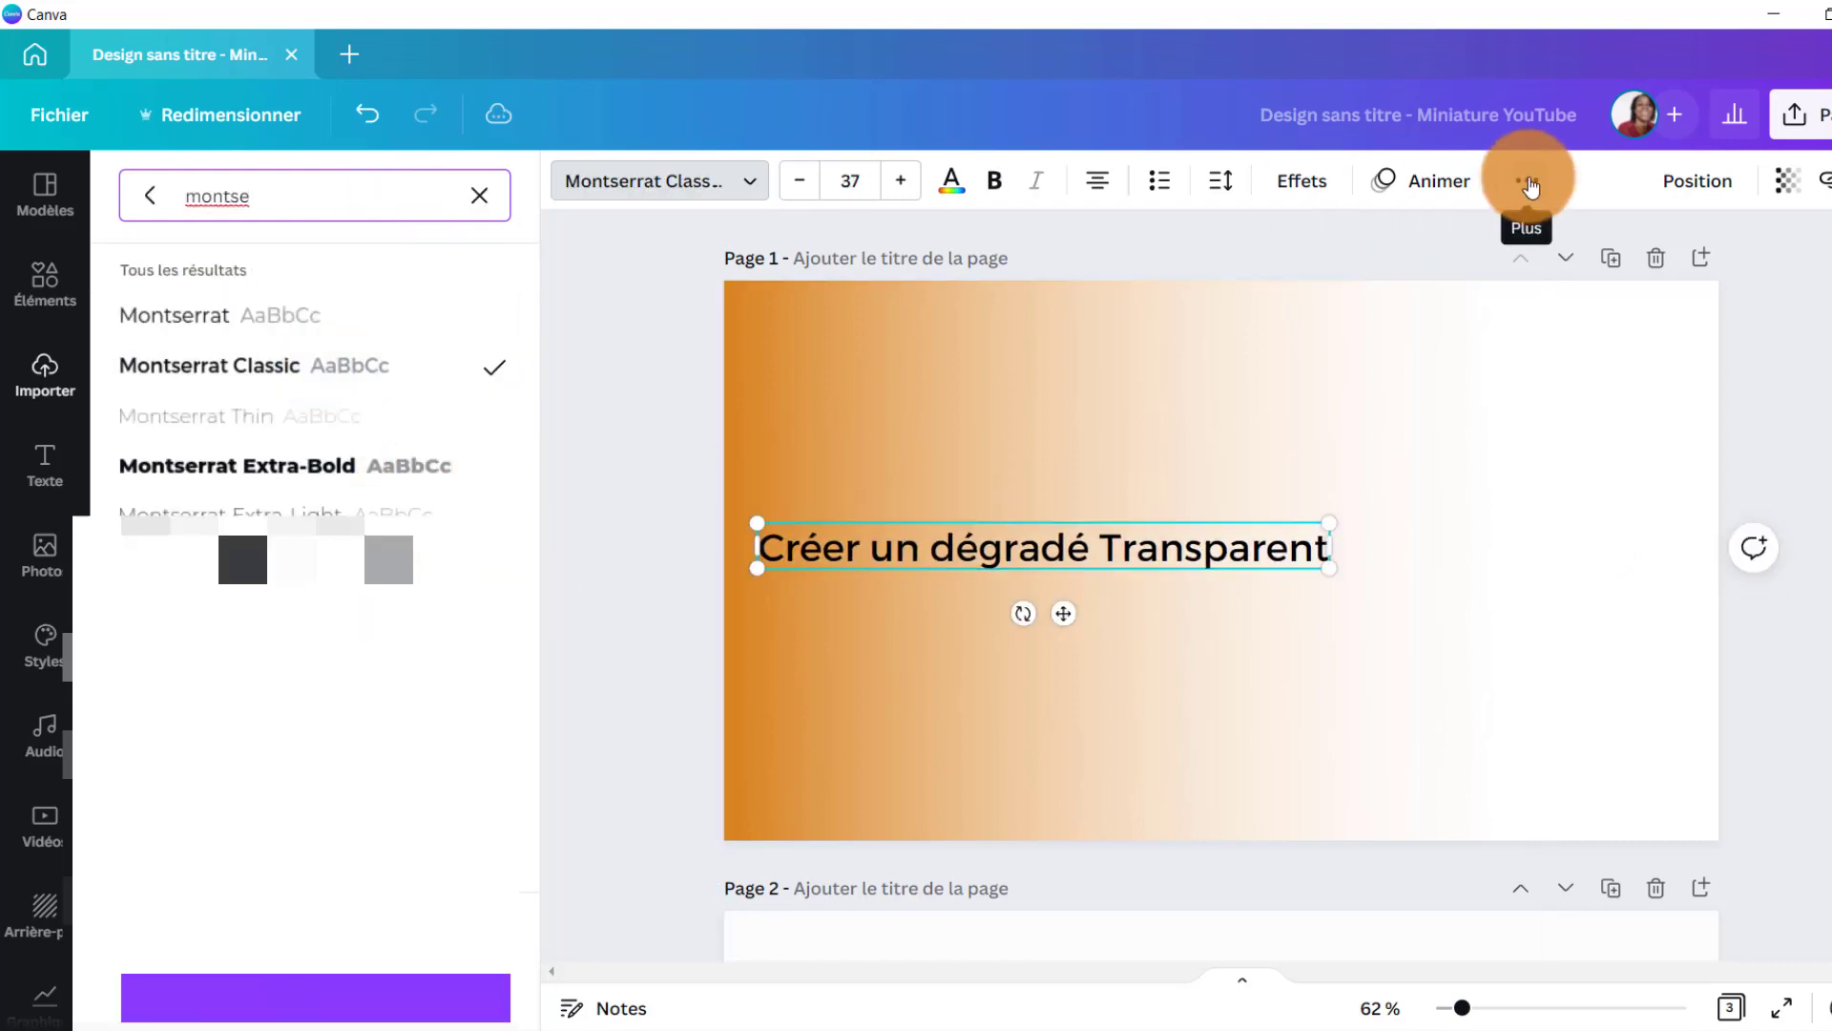